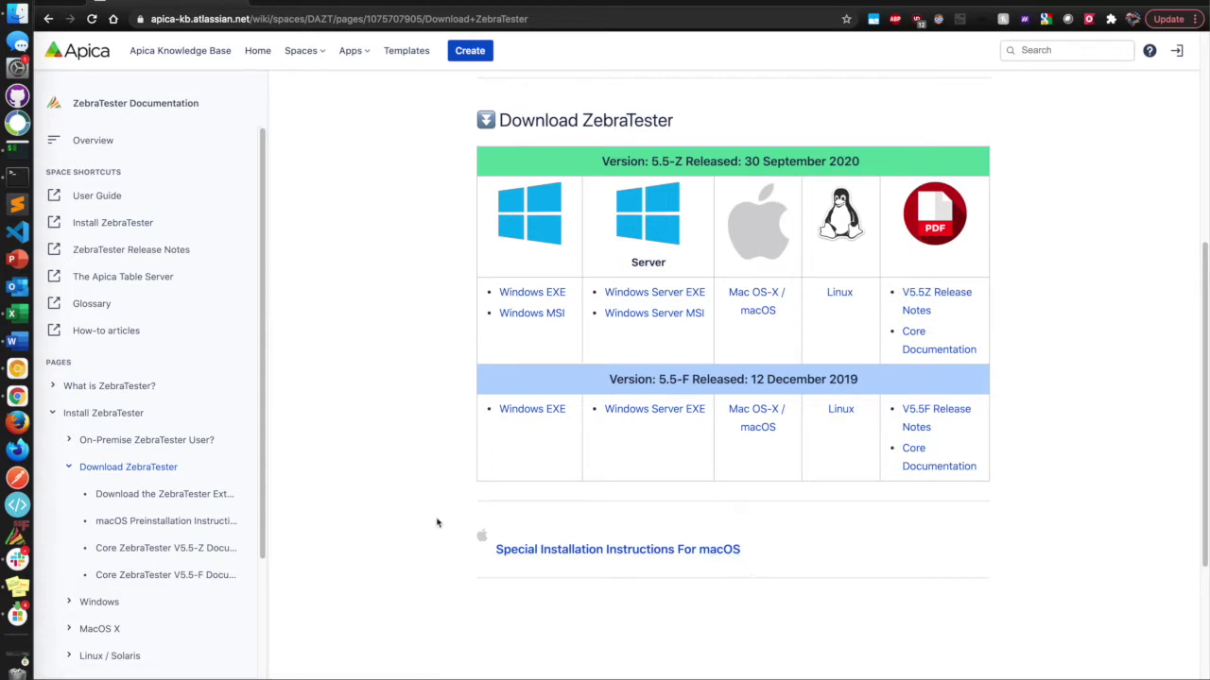
# Check the Catalina install-error post, then extract ZBA55Z.zip in Downloads; the app refuses to open.
pyautogui.click(303, 4)
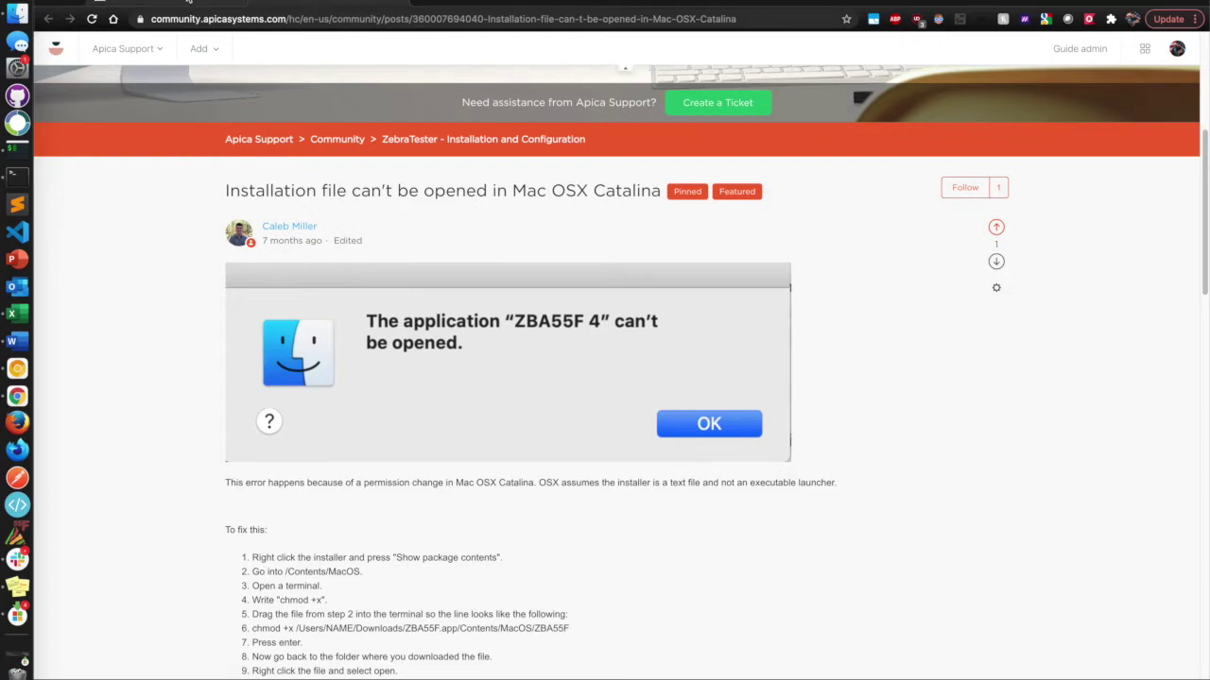
pyautogui.click(189, 8)
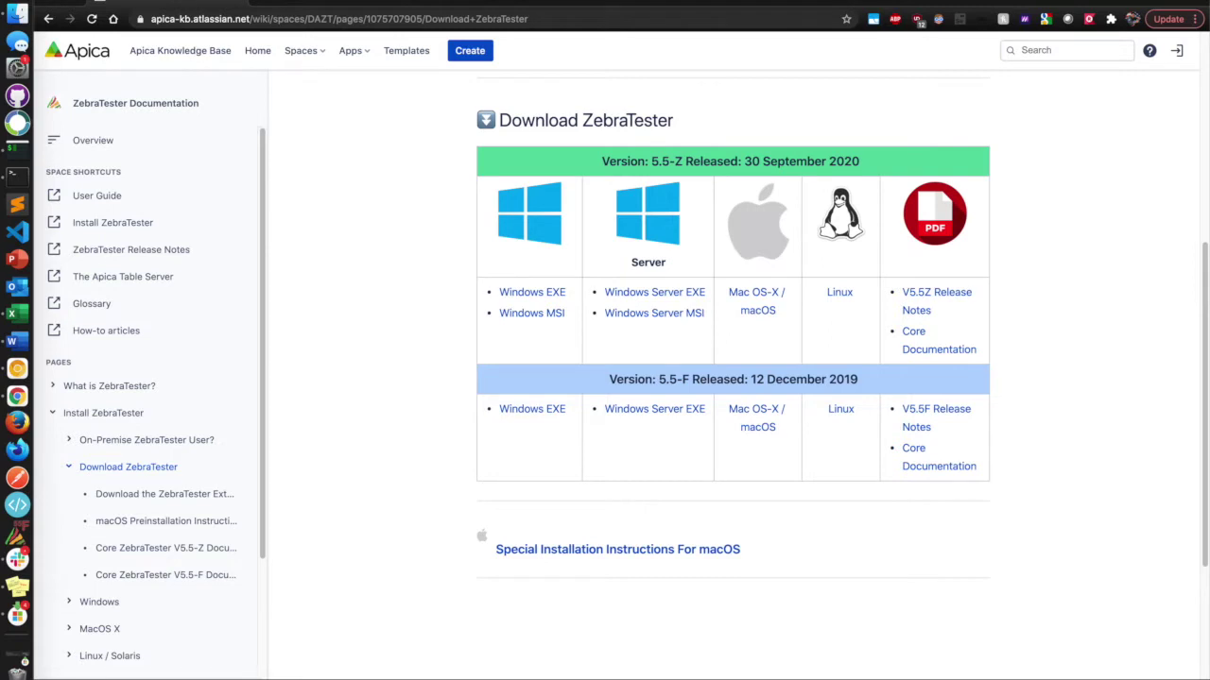
pyautogui.click(17, 14)
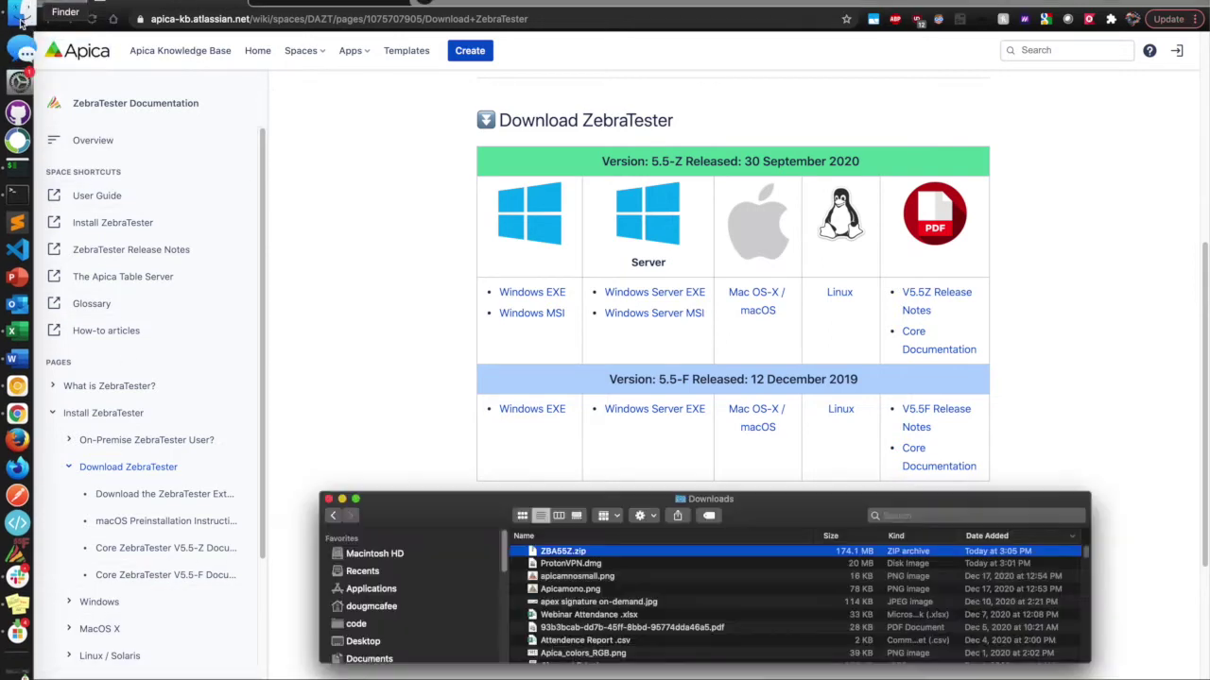
pyautogui.doubleClick(544, 554)
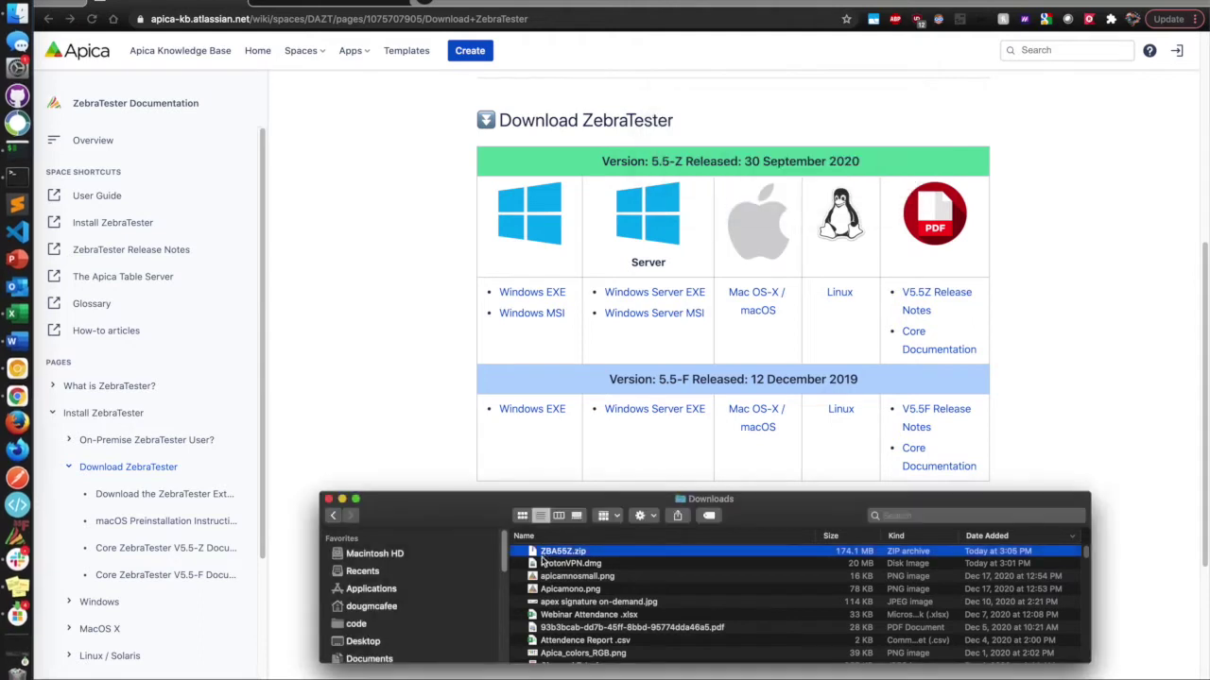
pyautogui.doubleClick(548, 553)
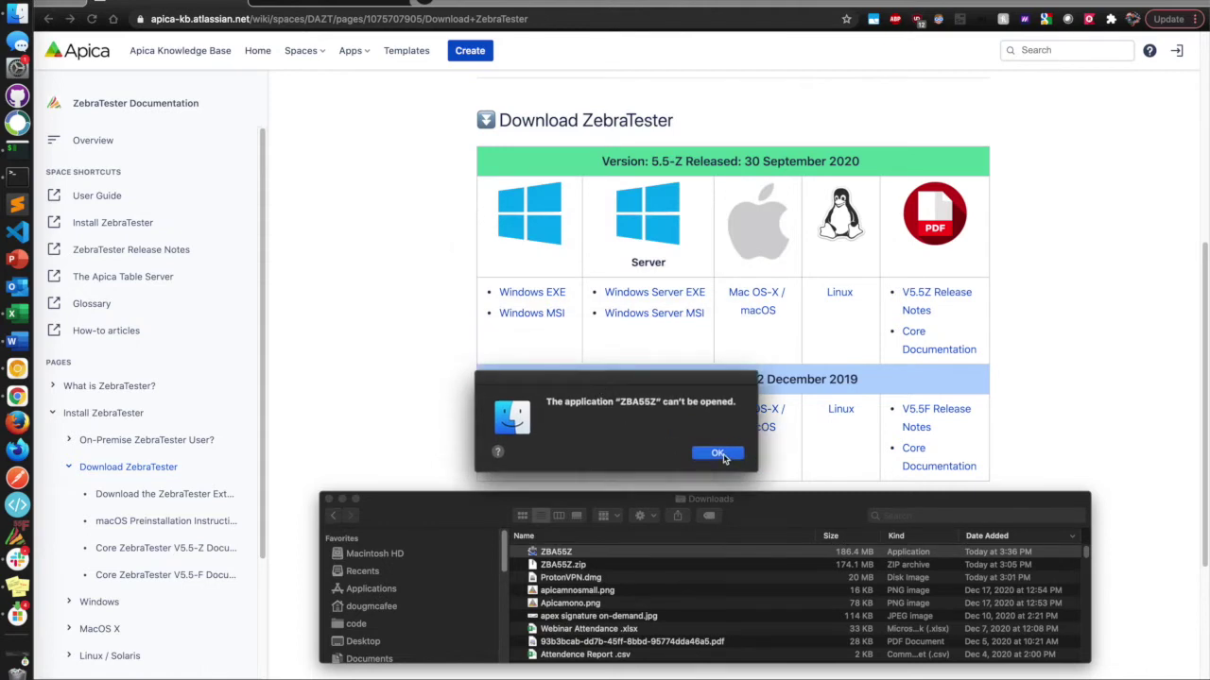
pyautogui.click(717, 453)
# After another blocked launch, browse the ZBA55Z app package into Contents > MacOS.
pyautogui.rightClick(570, 554)
pyautogui.click(609, 421)
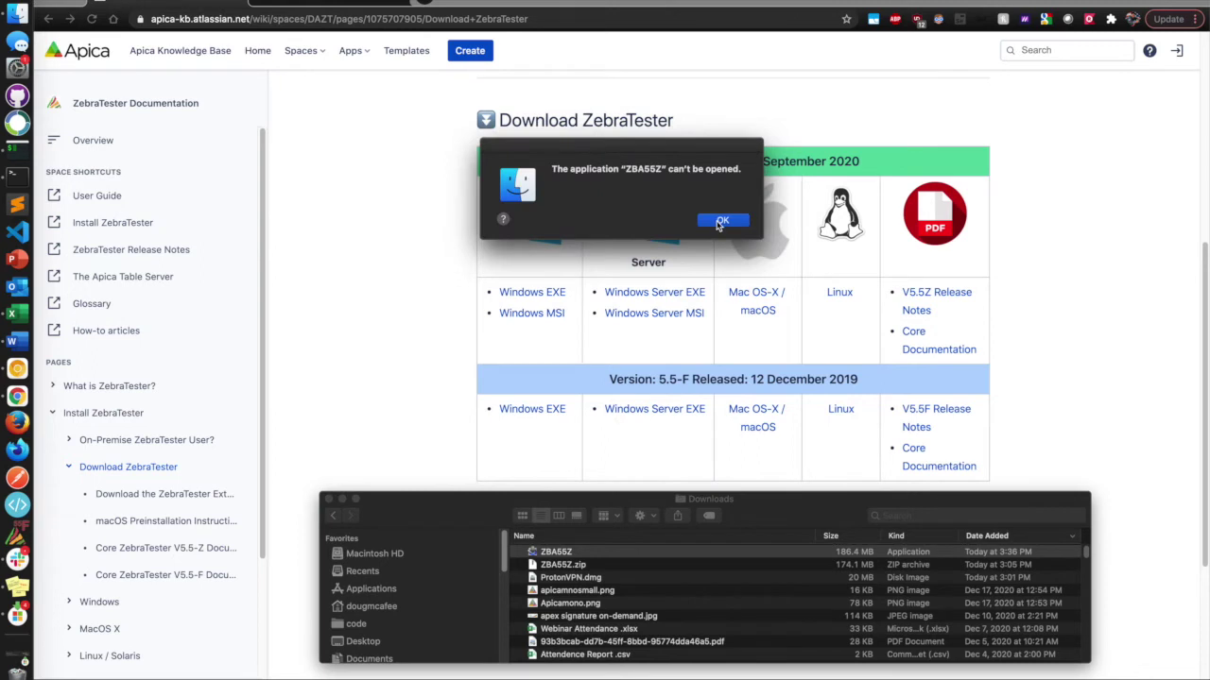
pyautogui.click(720, 221)
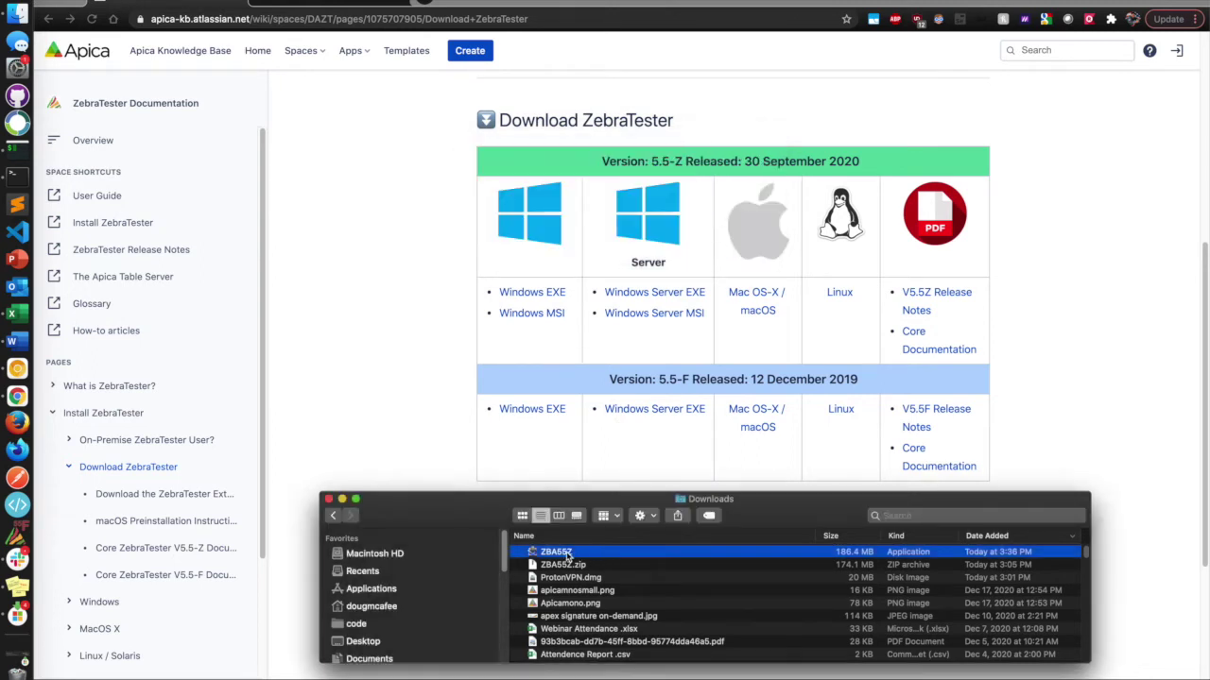
pyautogui.rightClick(567, 555)
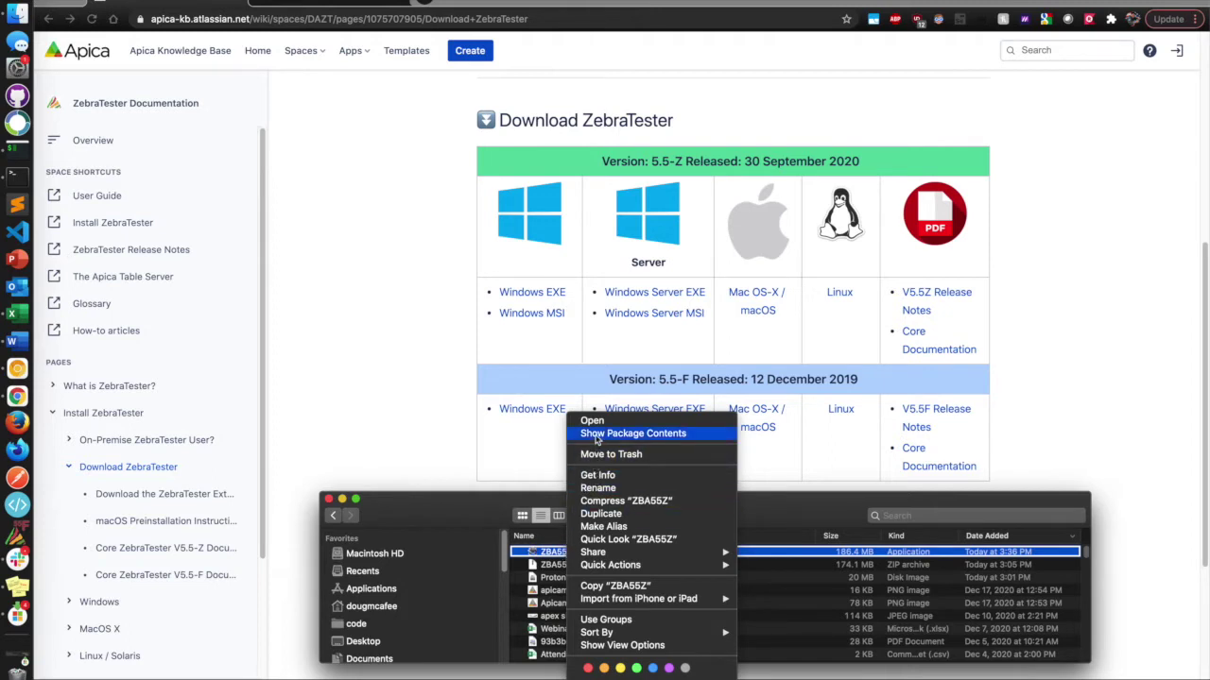
pyautogui.click(597, 434)
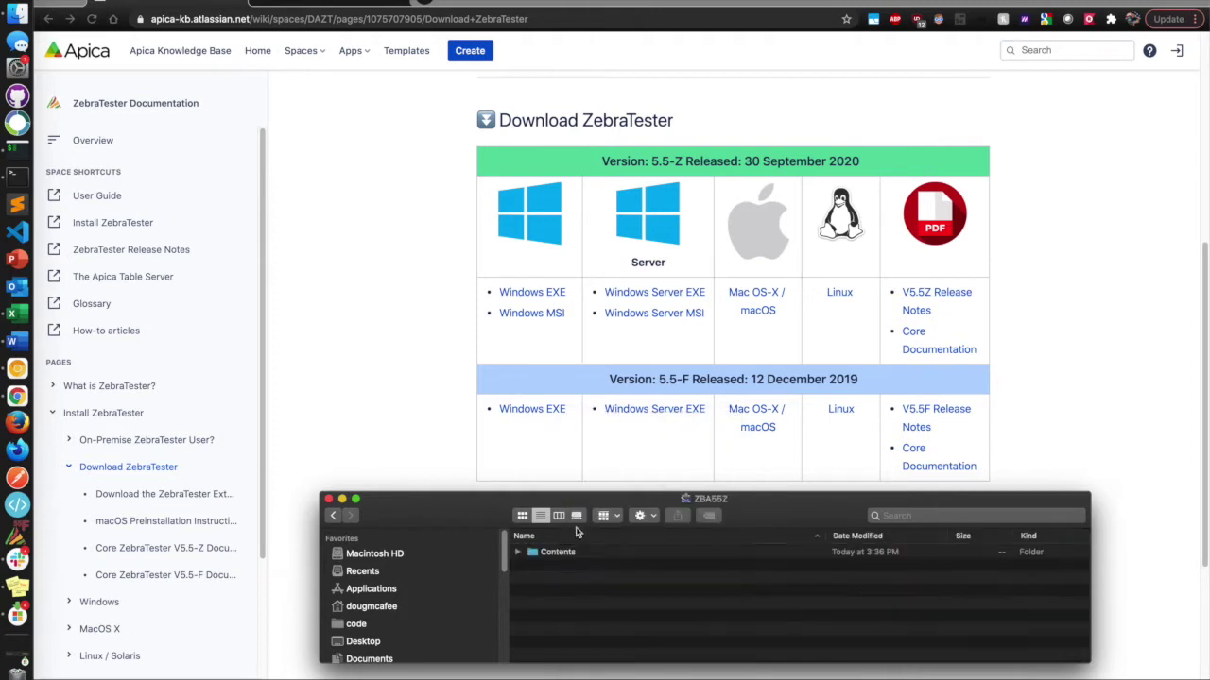
pyautogui.doubleClick(534, 556)
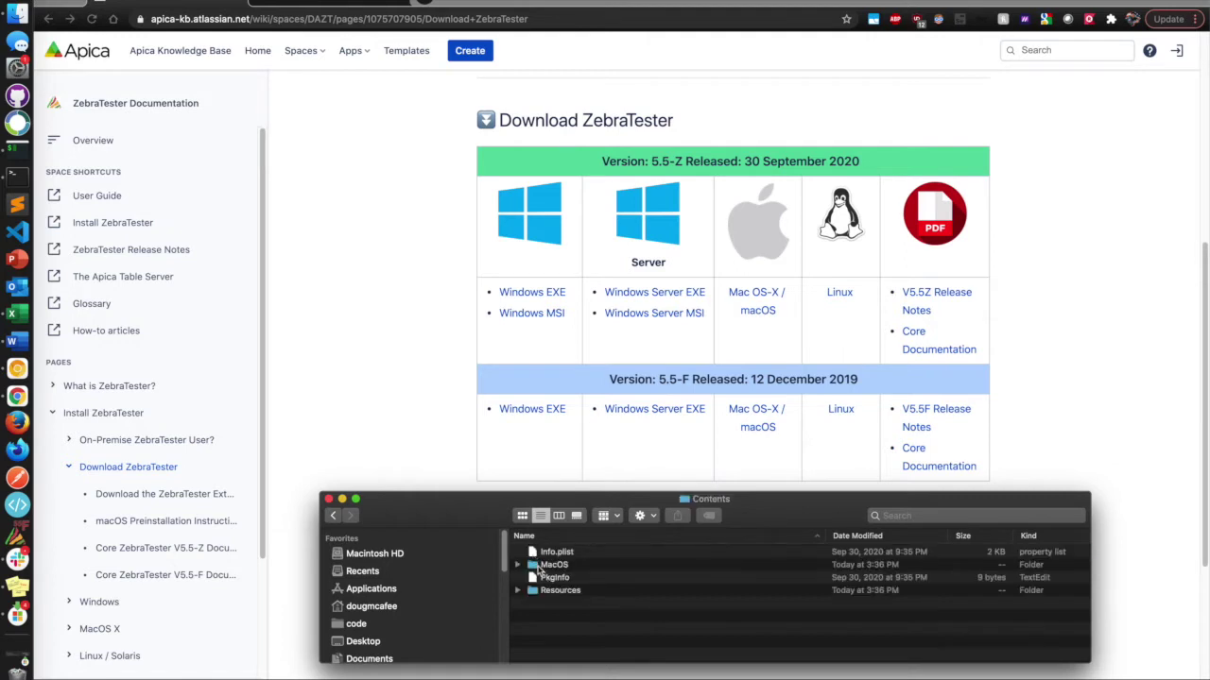
pyautogui.doubleClick(548, 564)
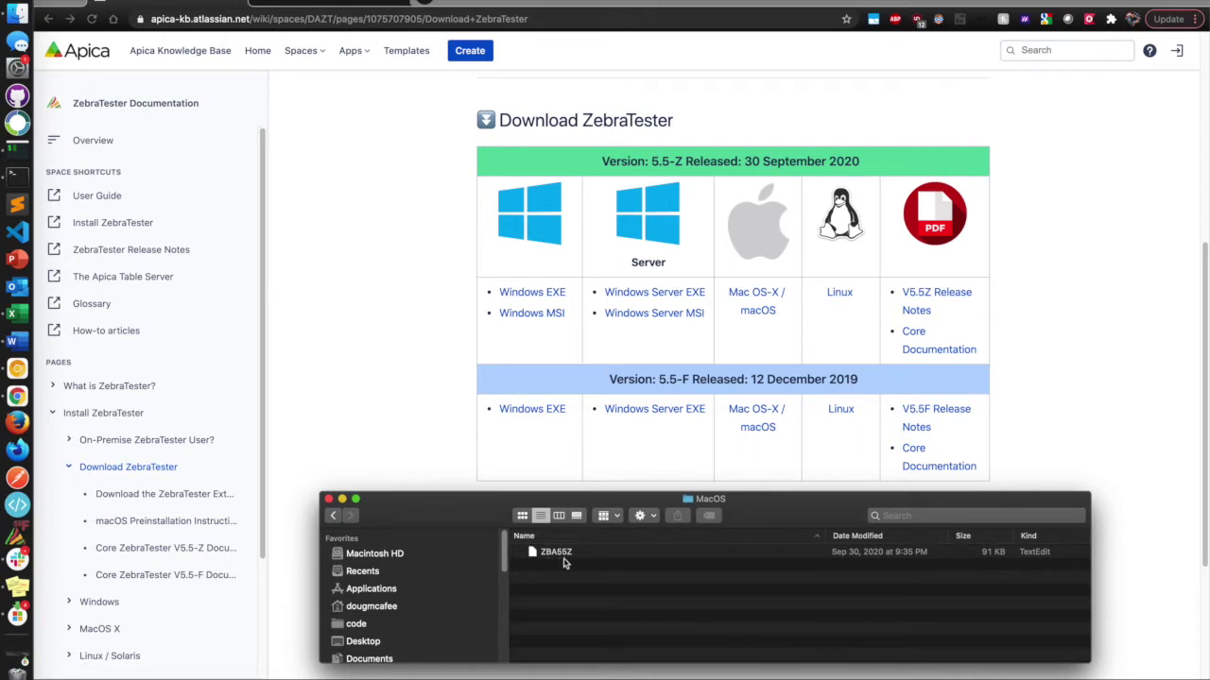
# In iTerm, run chmod +x on the dragged-in ZBA55Z file, then close the terminal.
pyautogui.click(16, 161)
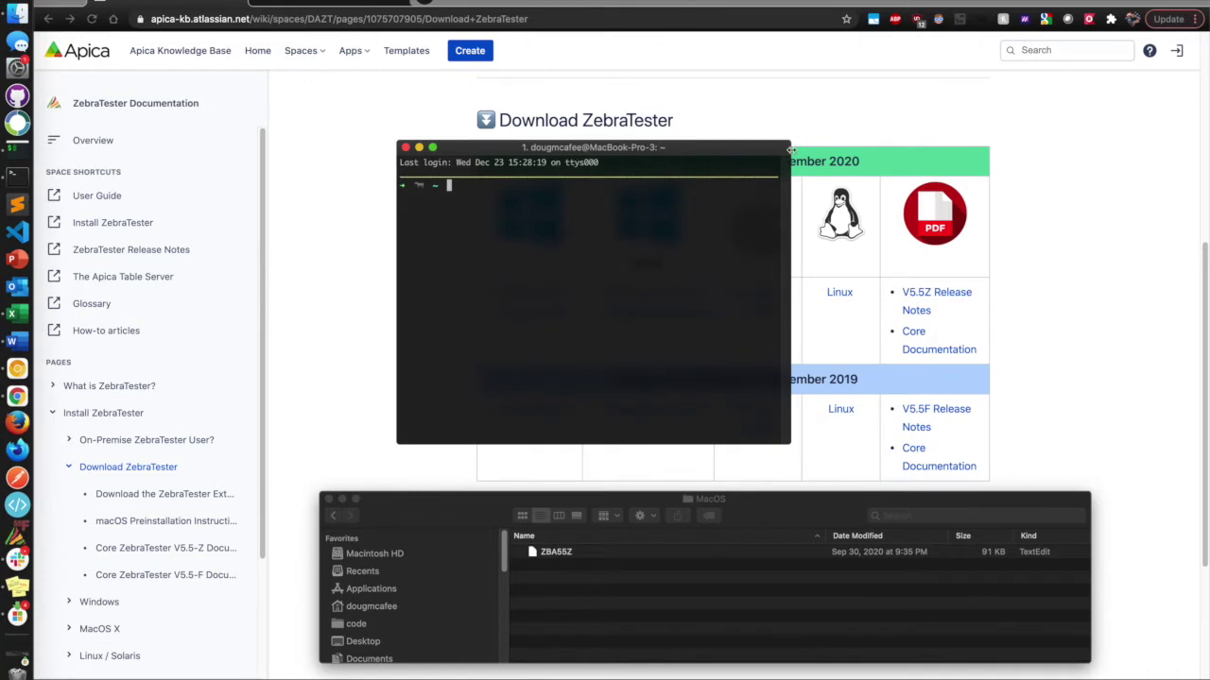
pyautogui.press('super+equal')
pyautogui.press('super+equal')
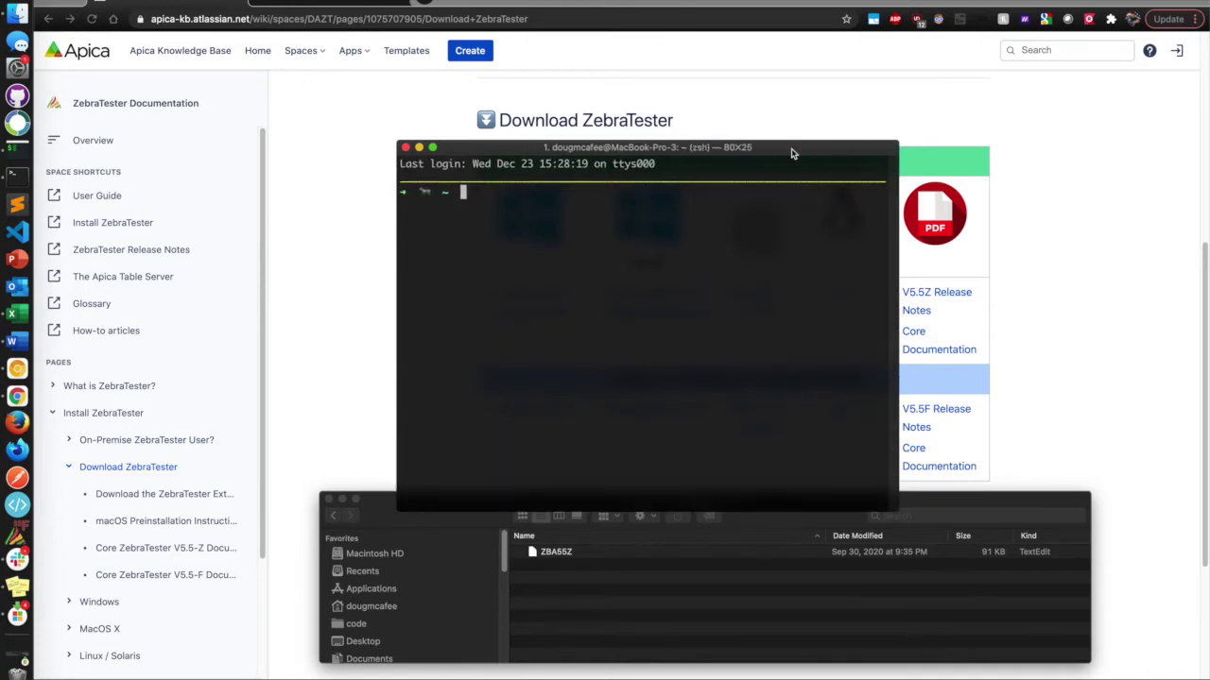
pyautogui.write('chmod ')
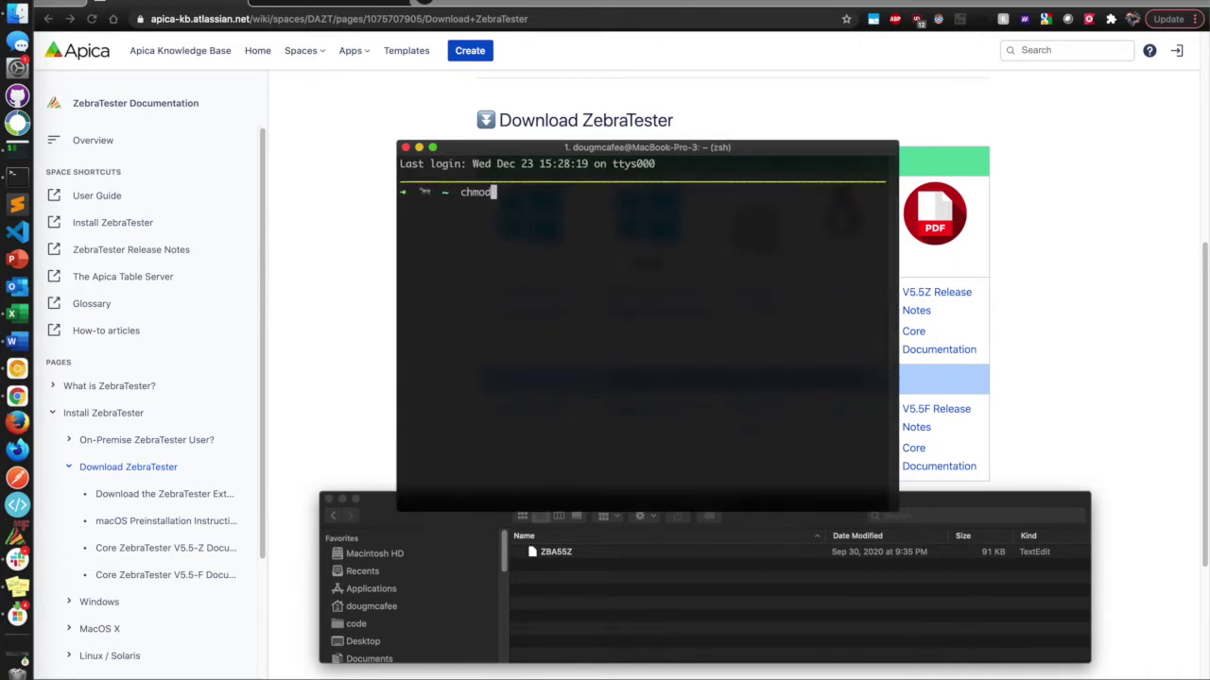
pyautogui.write('+x')
pyautogui.click(586, 557)
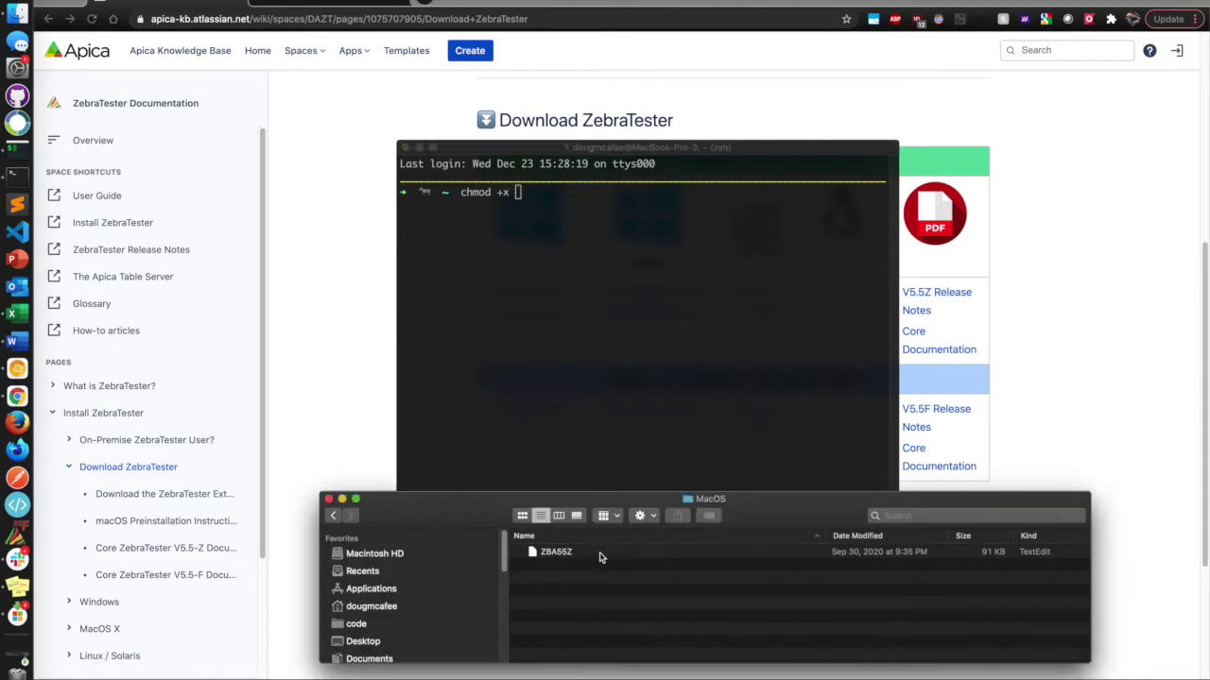
pyautogui.click(571, 556)
pyautogui.moveTo(567, 558); pyautogui.dragTo(610, 213)
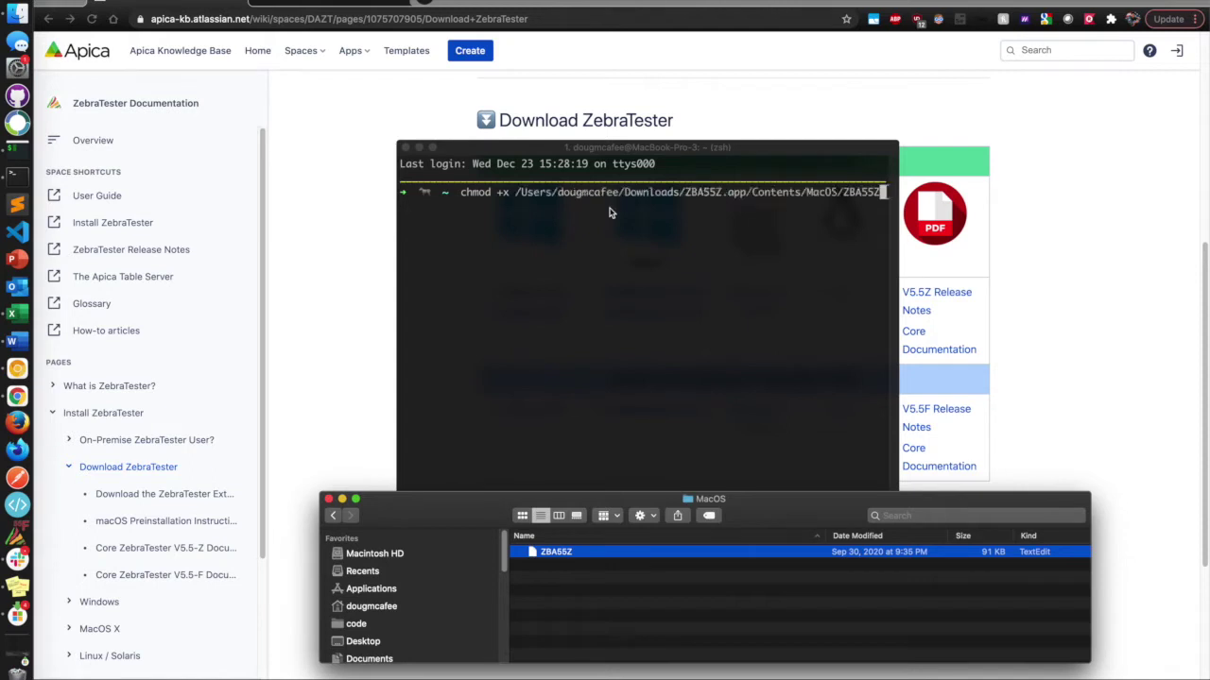
pyautogui.click(747, 255)
pyautogui.press('Return')
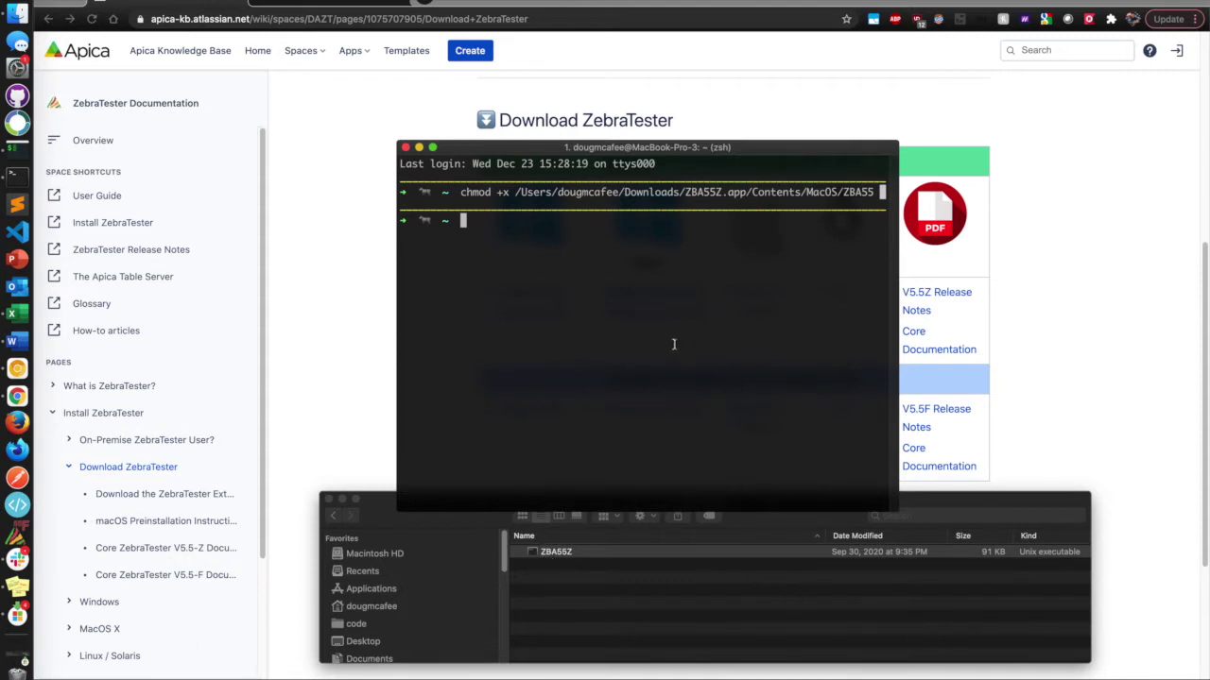
pyautogui.click(406, 148)
# Navigate back from the MacOS folder to Downloads and select the ZBA55Z app.
pyautogui.click(466, 501)
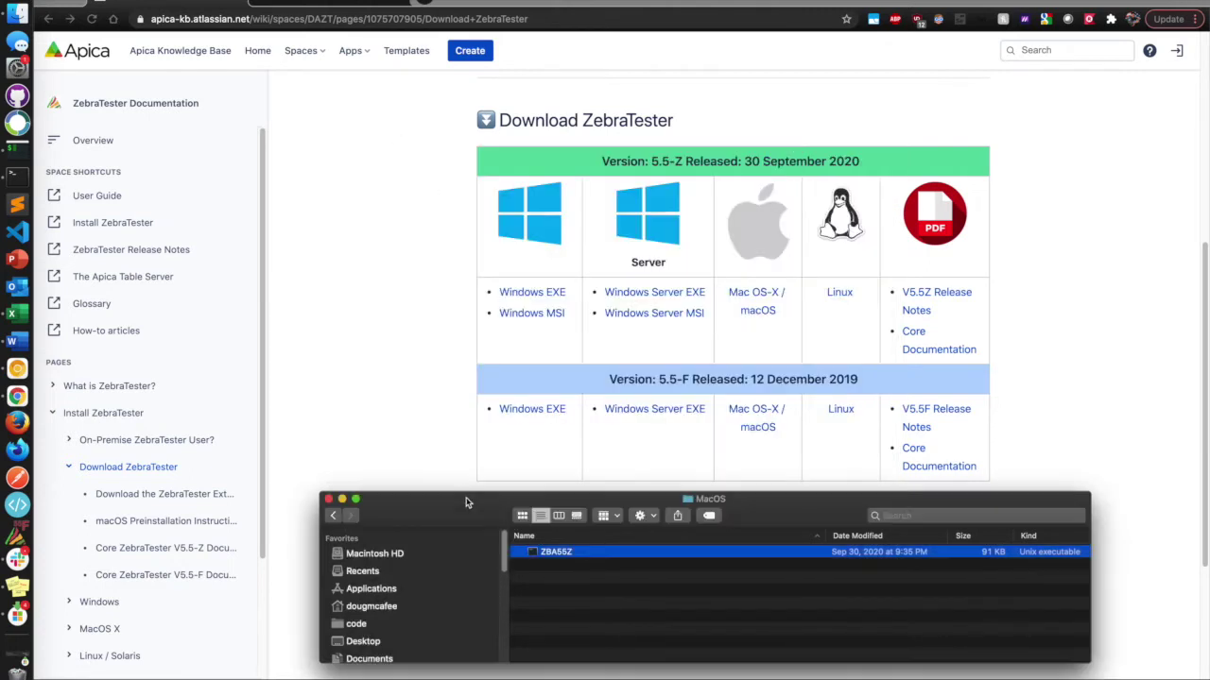
pyautogui.click(332, 516)
pyautogui.click(333, 516)
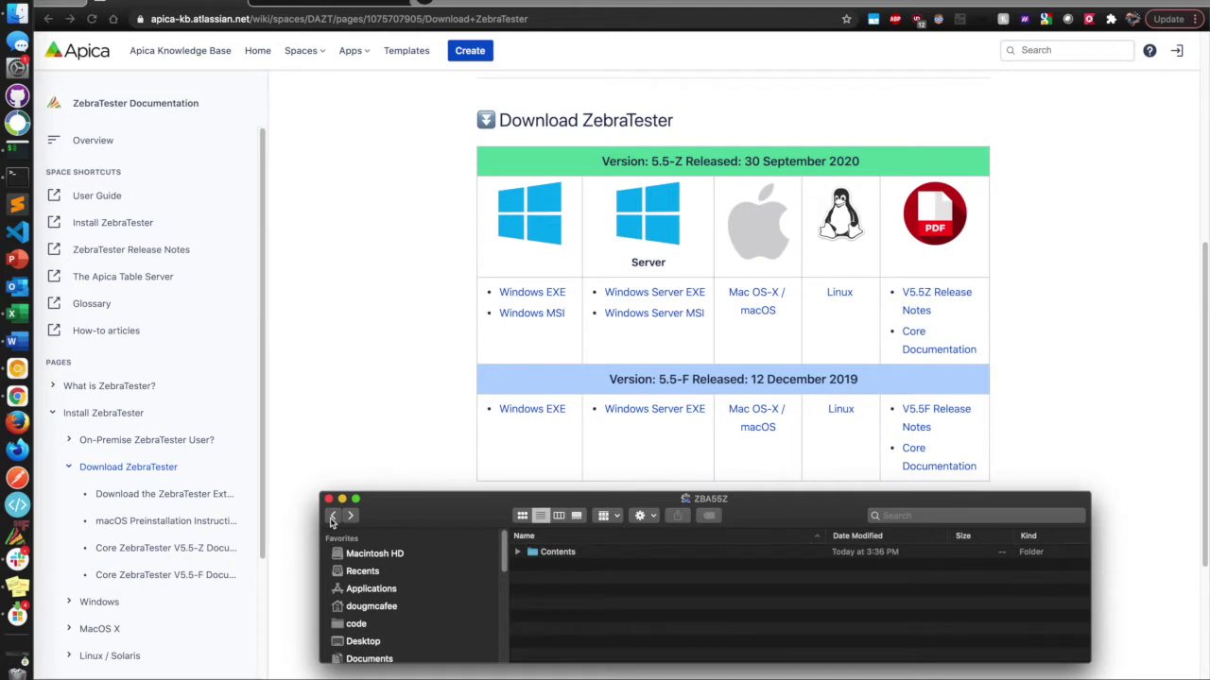
pyautogui.click(333, 516)
pyautogui.click(573, 554)
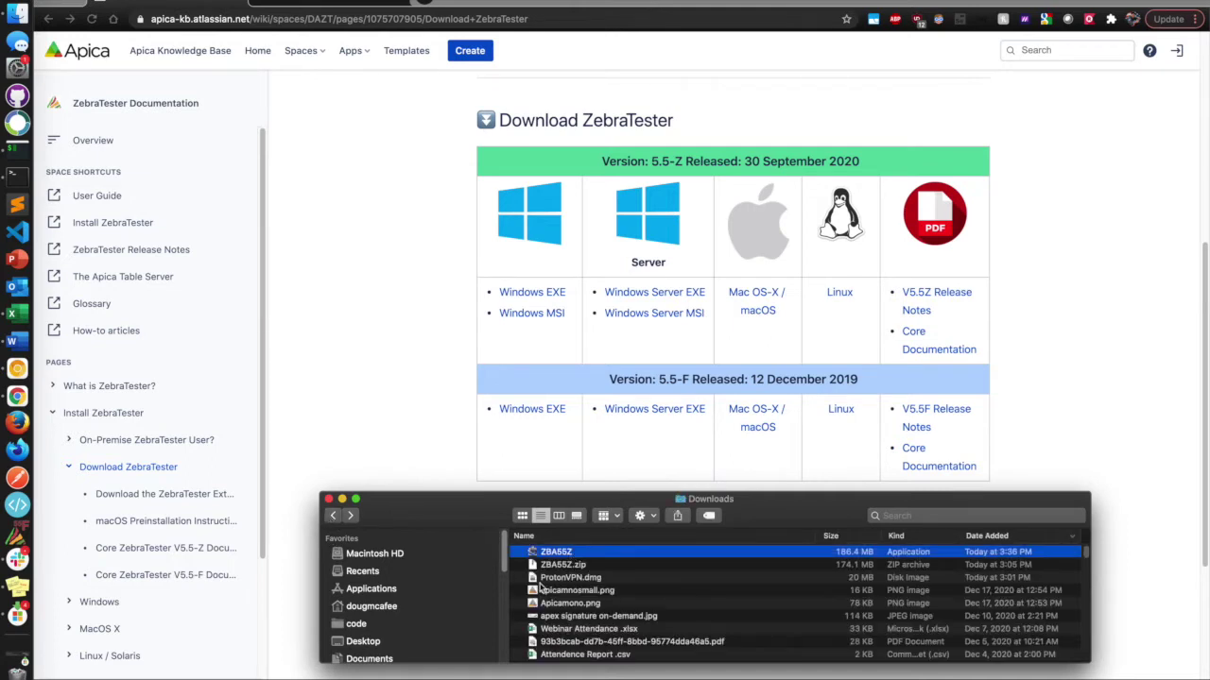
# Open ZBA55Z via the context menu, accept the unverified-developer warning, and minimize Finder.
pyautogui.rightClick(559, 557)
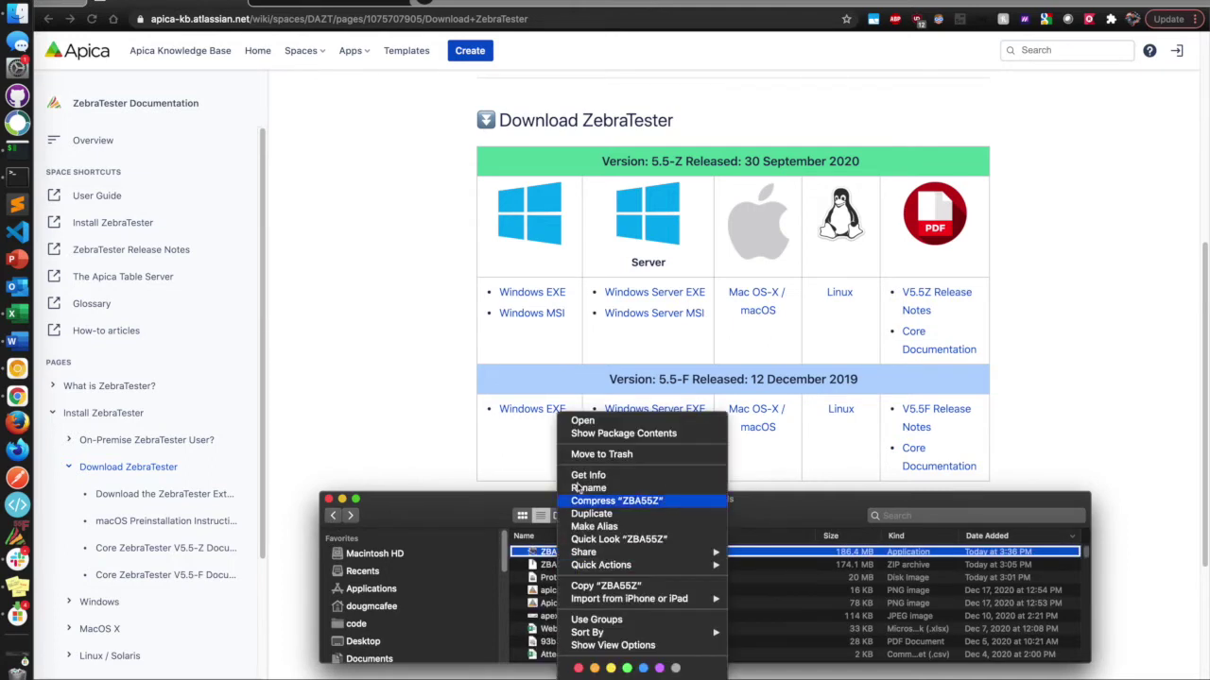
pyautogui.click(580, 422)
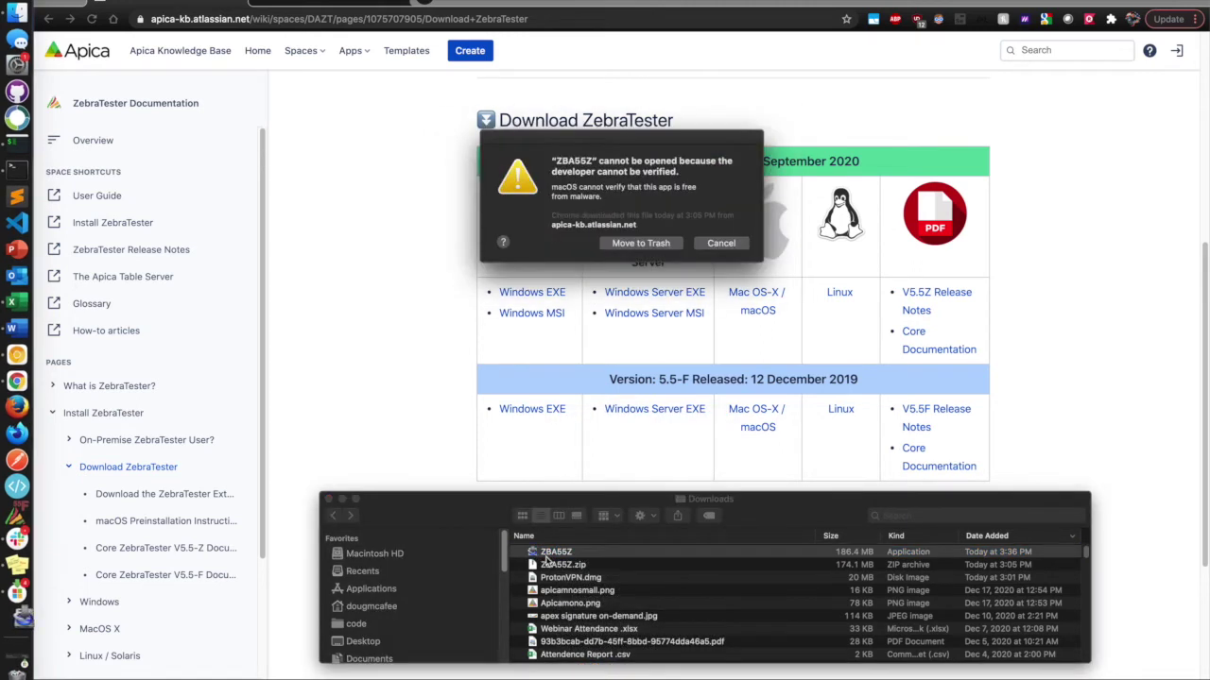
pyautogui.click(730, 246)
pyautogui.rightClick(556, 552)
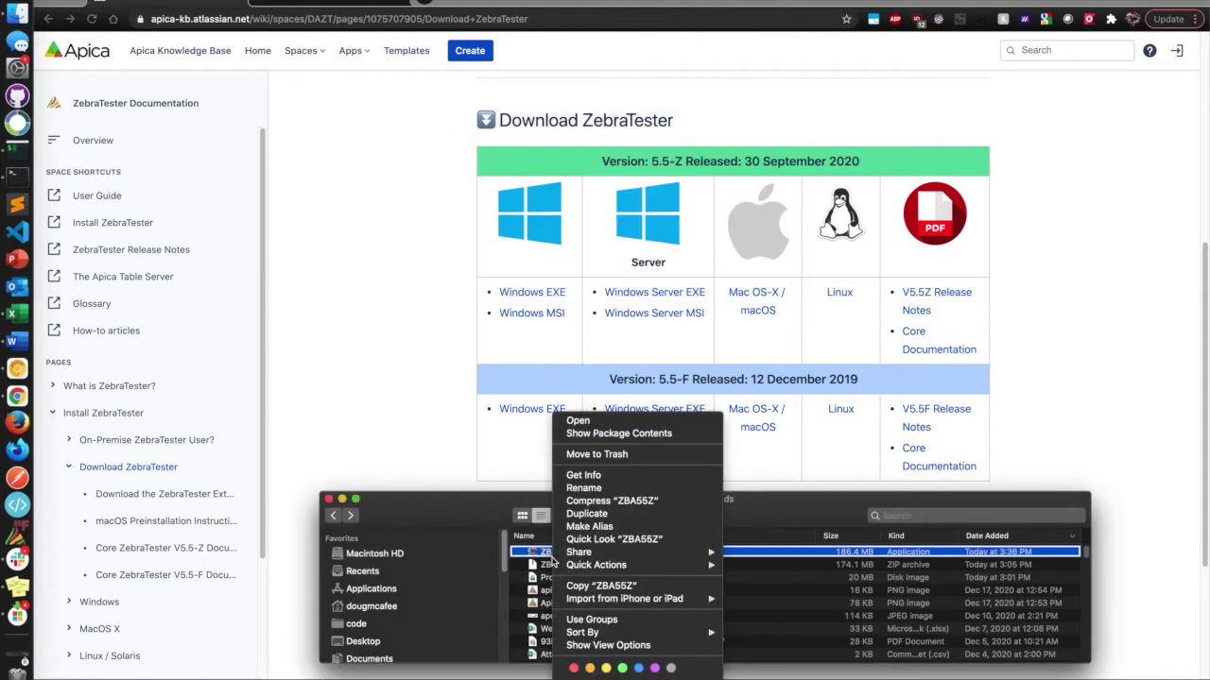
pyautogui.click(616, 423)
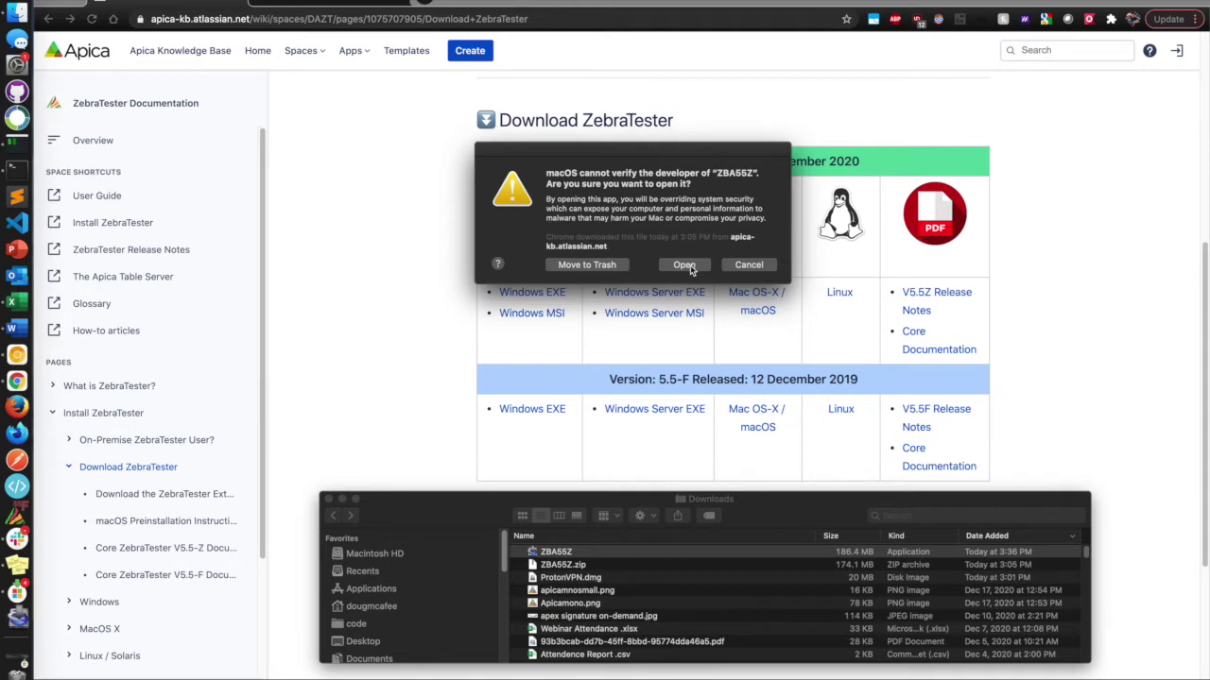
pyautogui.click(691, 269)
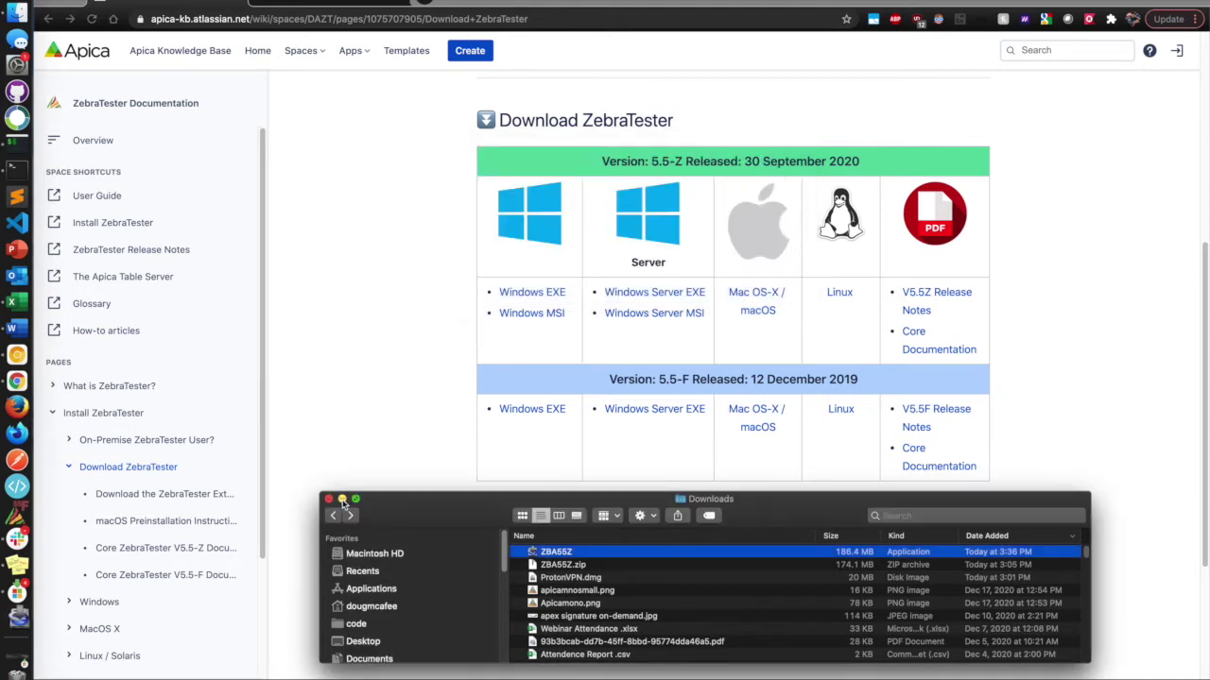
pyautogui.click(343, 500)
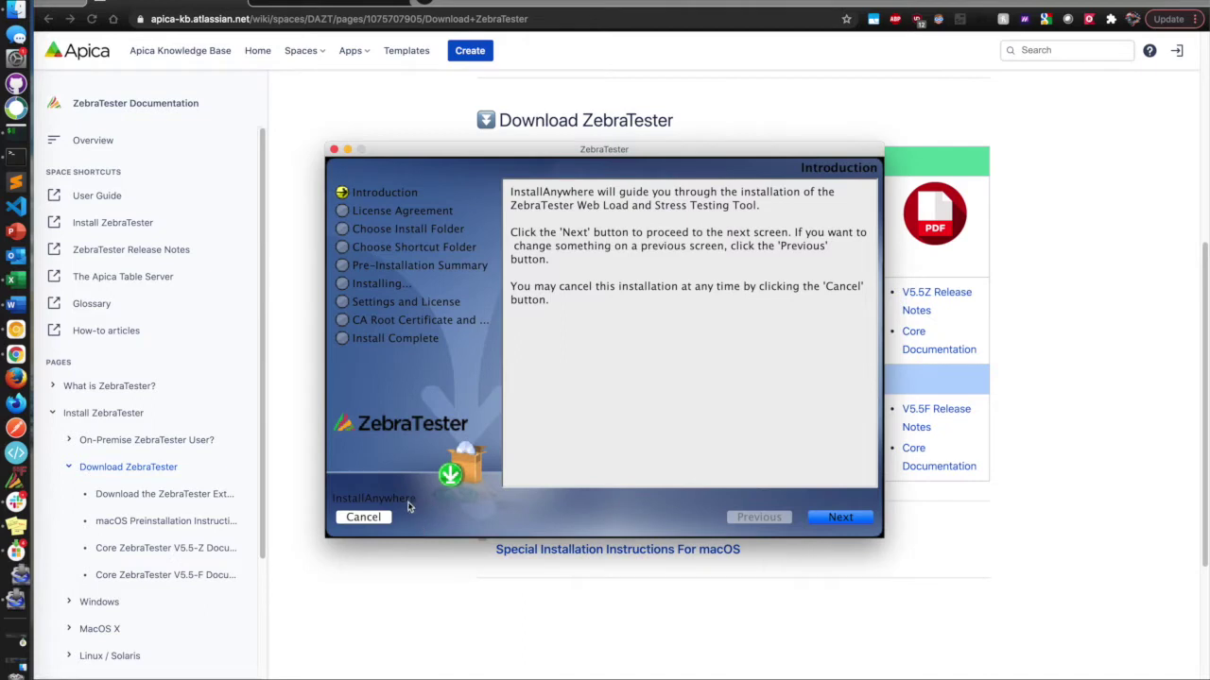
# Accept the license agreement, keep the default install and alias folders, and start installing.
pyautogui.click(848, 518)
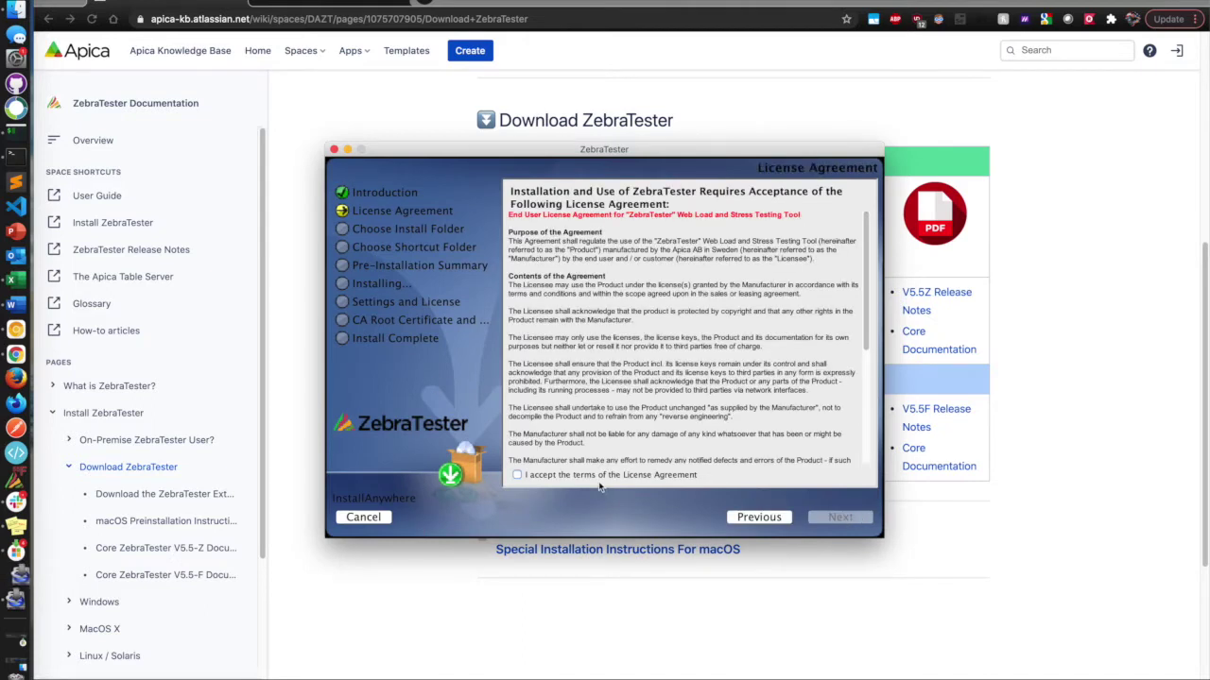
pyautogui.click(593, 476)
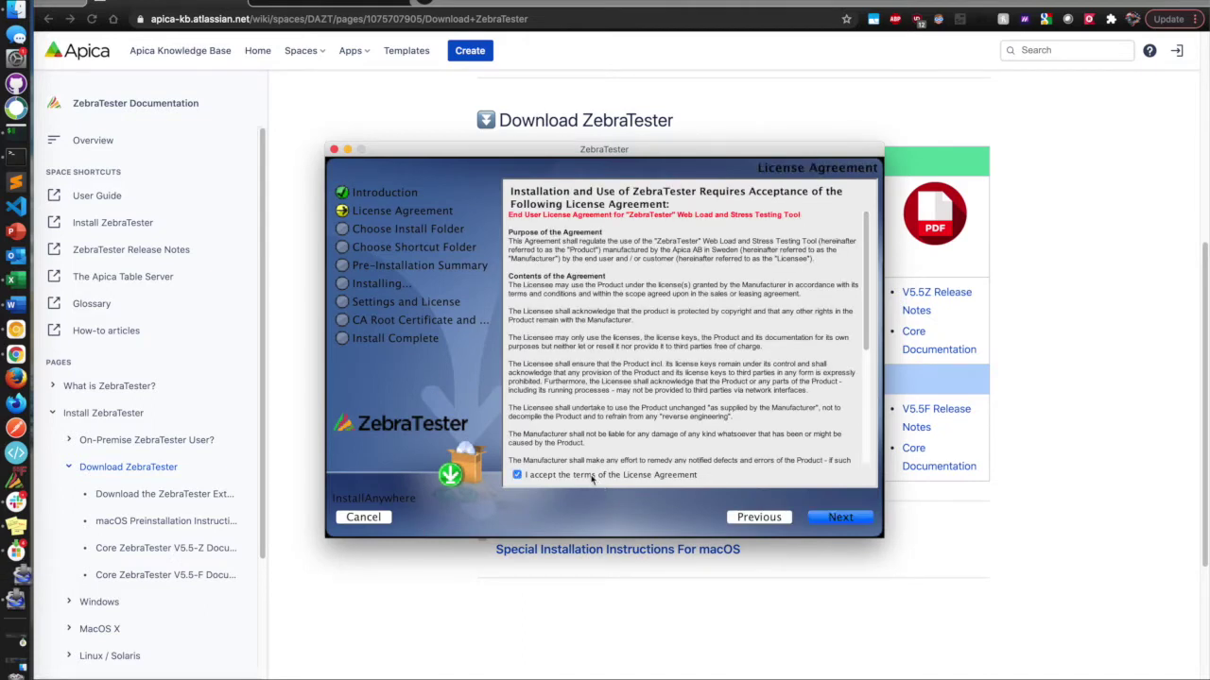
pyautogui.click(837, 519)
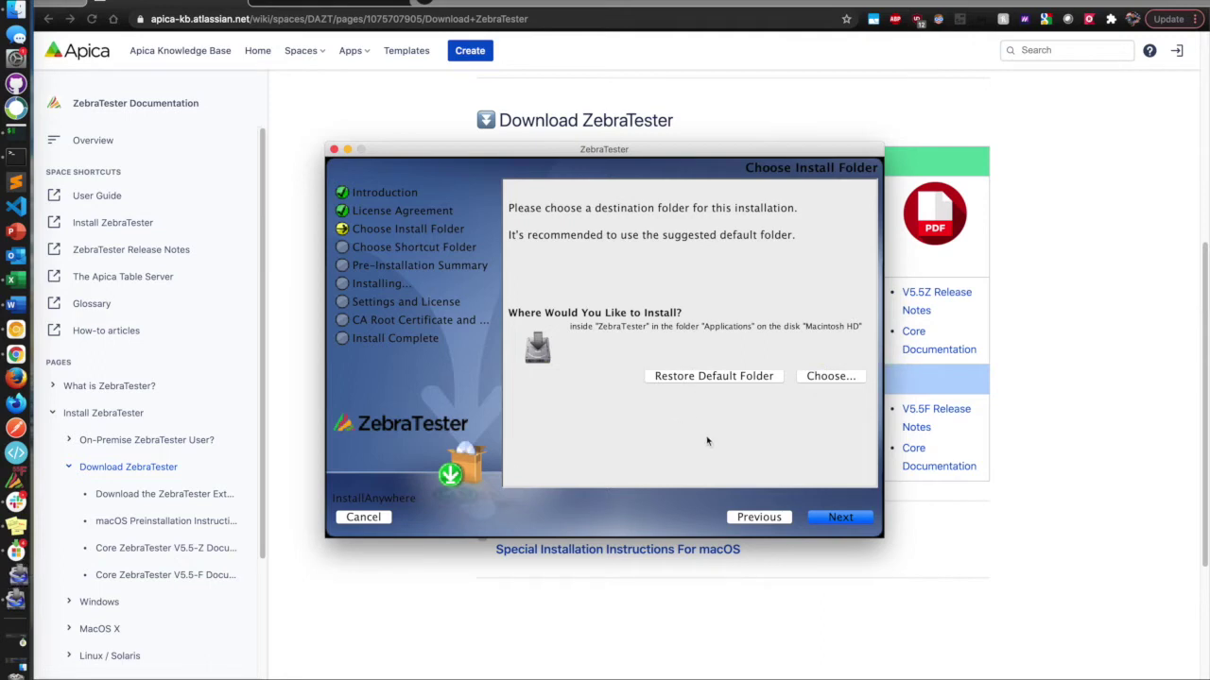
pyautogui.click(853, 521)
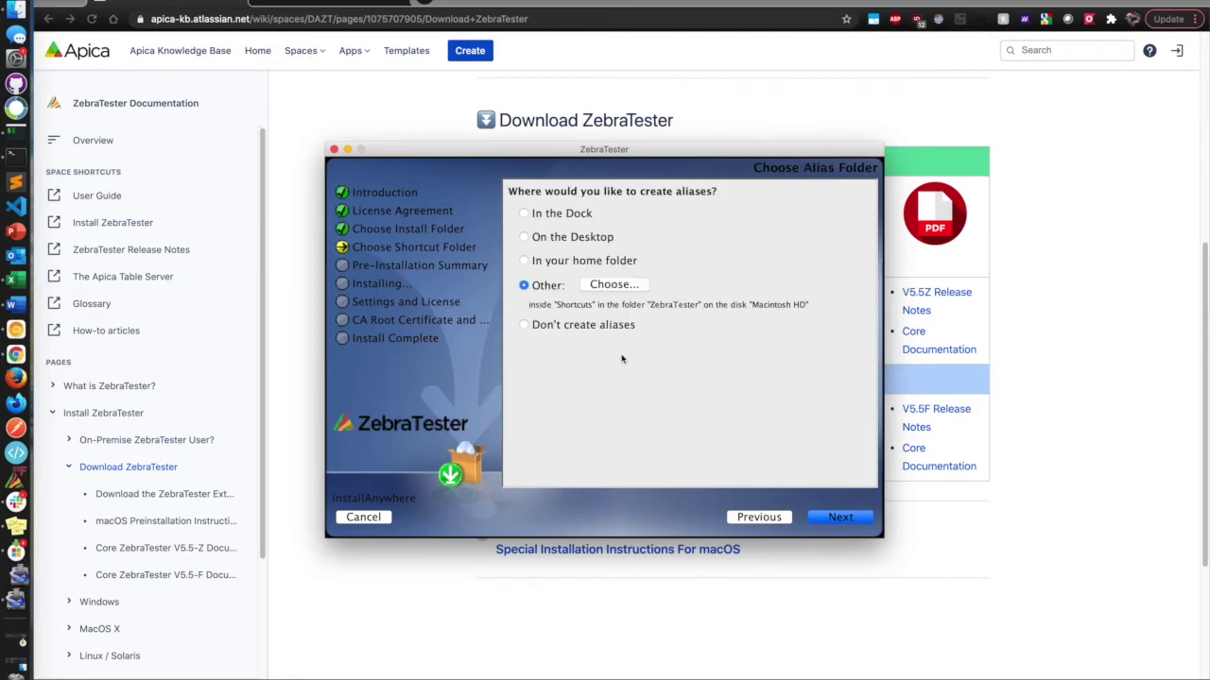
pyautogui.click(842, 521)
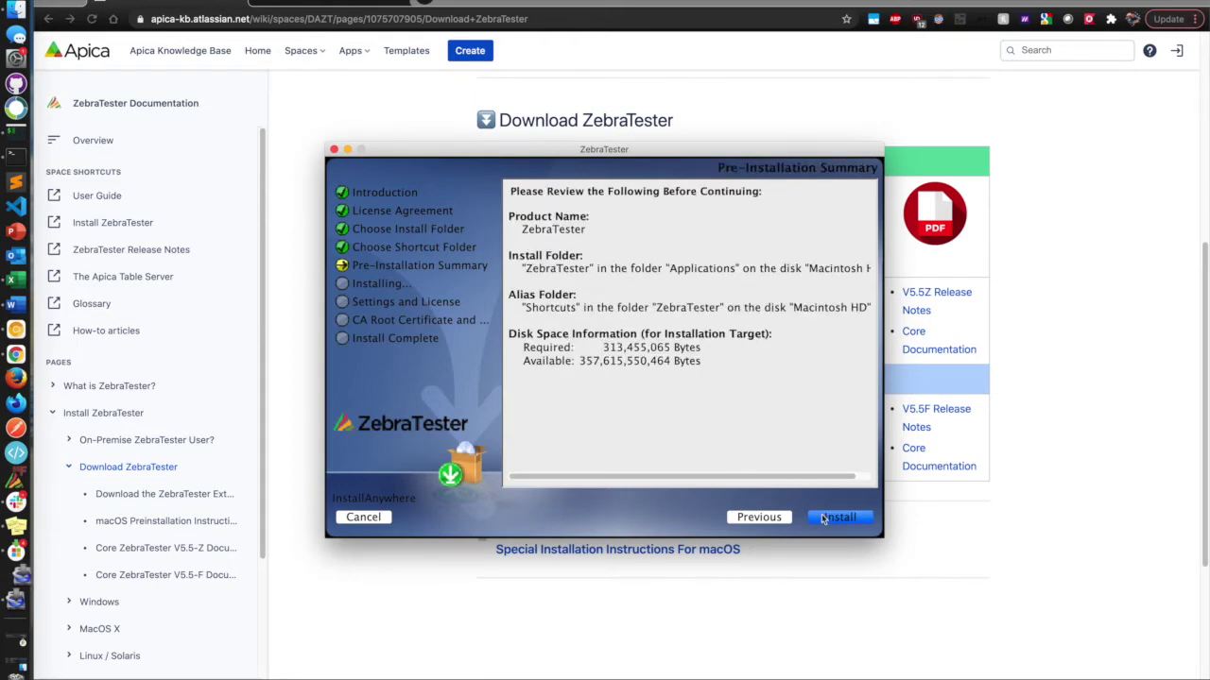
pyautogui.click(822, 516)
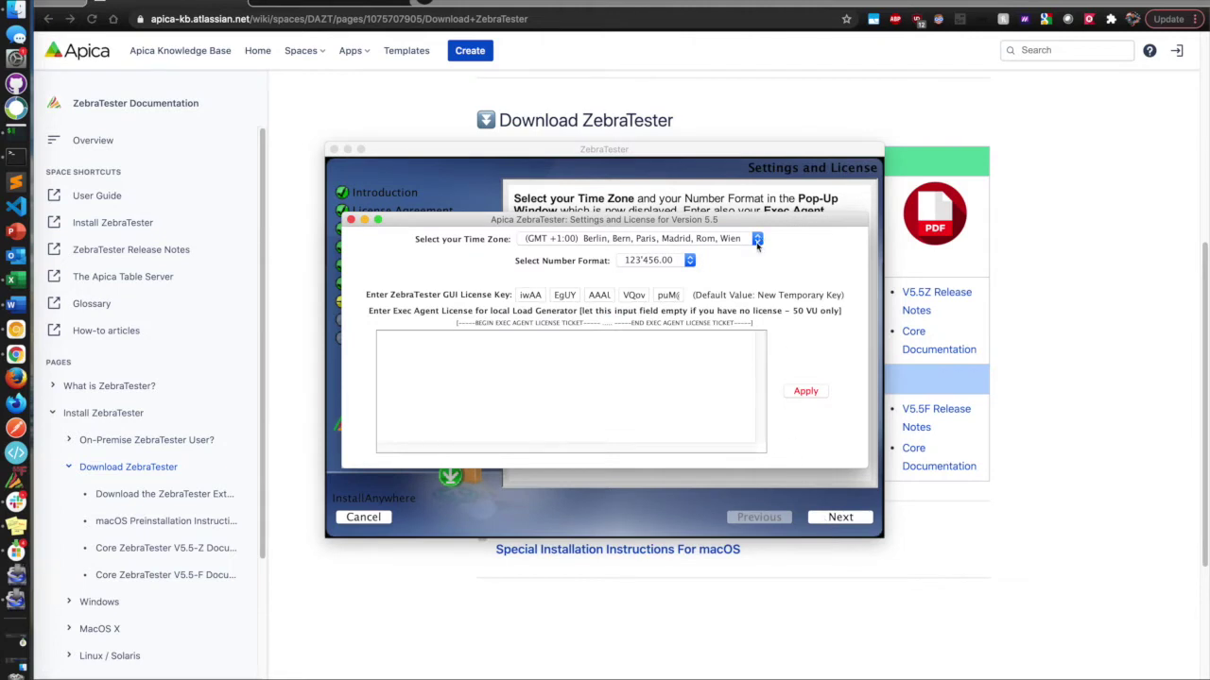
# Pick Pacific Time (US and Canada) and the 123,456.00 number format, then Apply.
pyautogui.moveTo(478, 223); pyautogui.dragTo(746, 395)
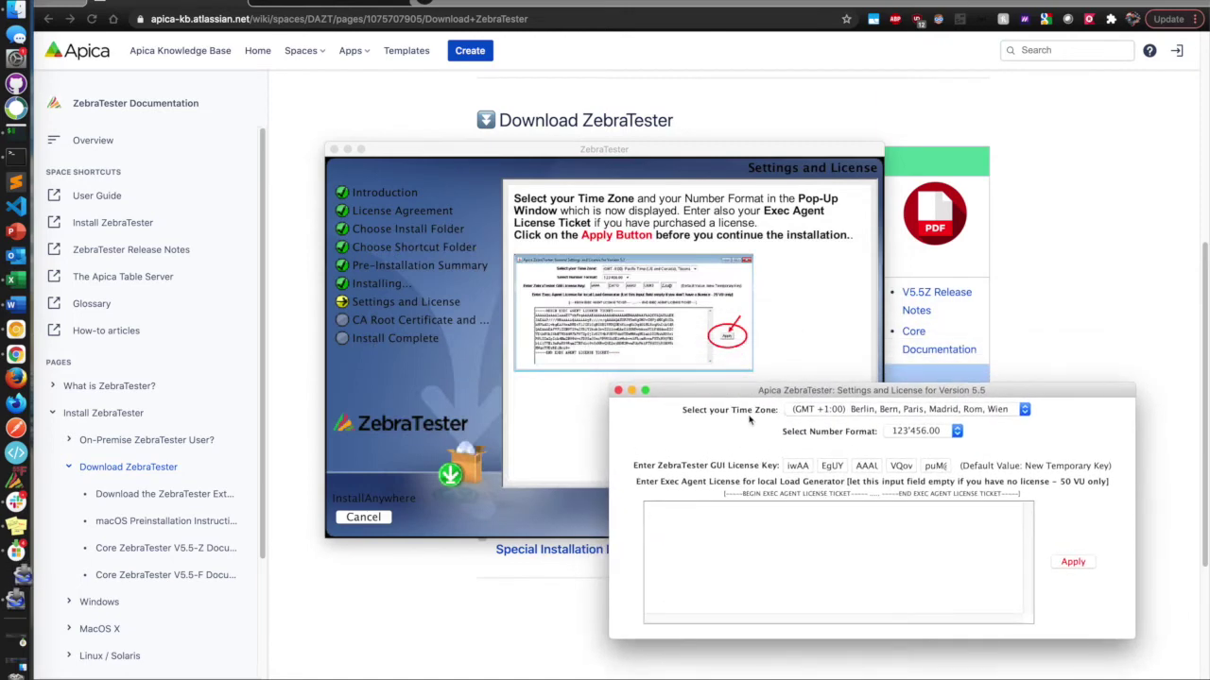
pyautogui.click(836, 413)
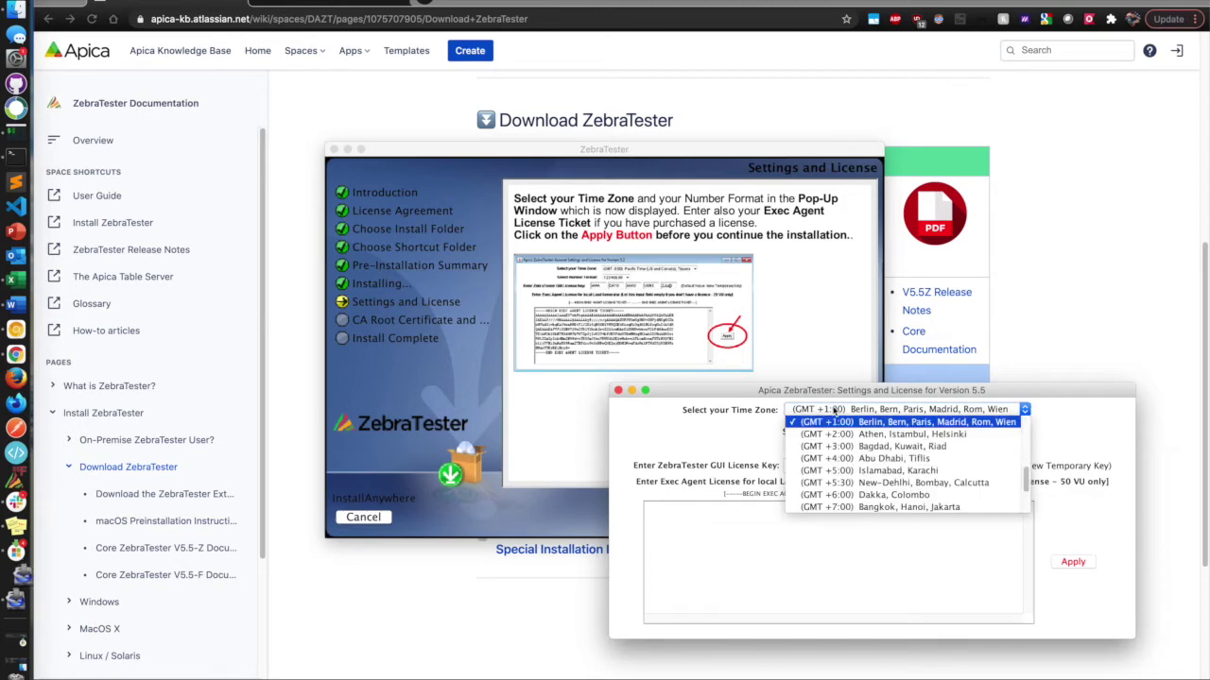
pyautogui.scroll(5, 874, 440)
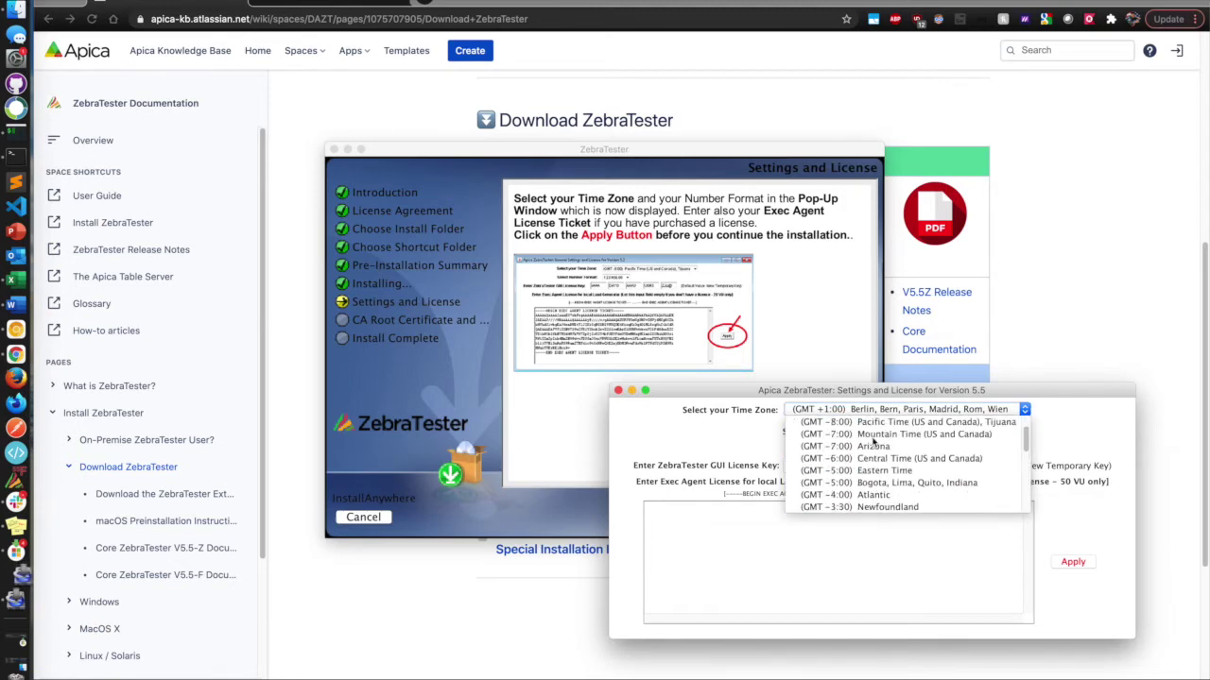
pyautogui.click(860, 422)
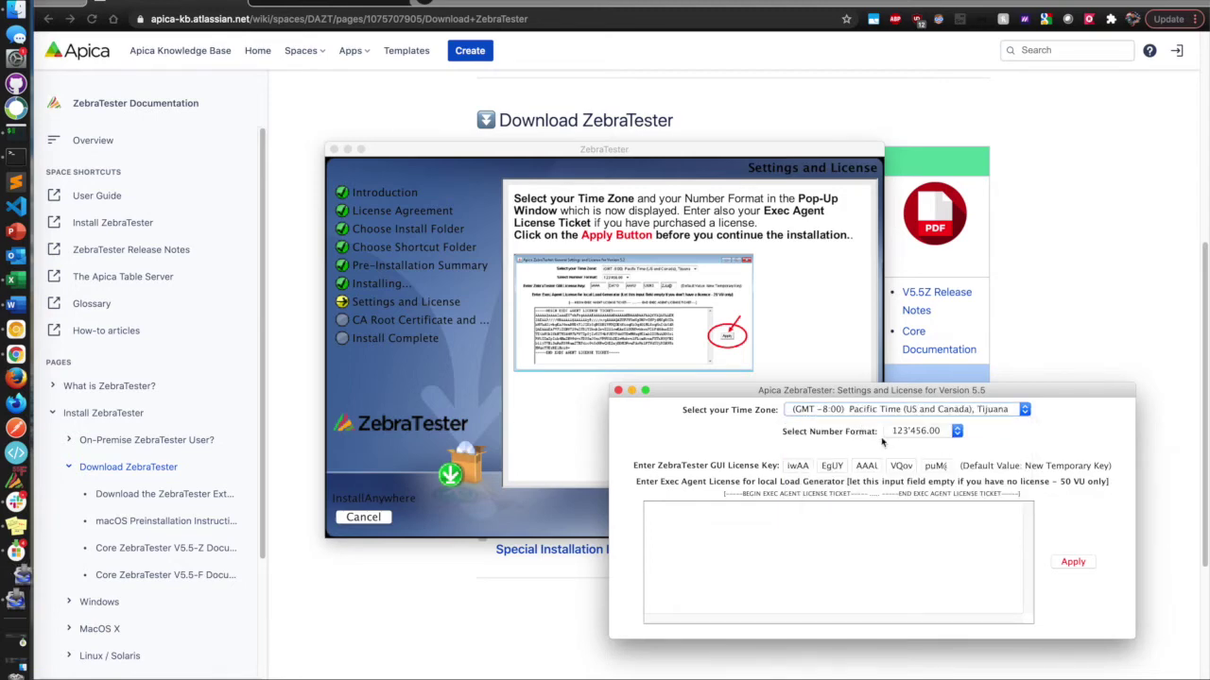
pyautogui.click(931, 442)
pyautogui.click(930, 445)
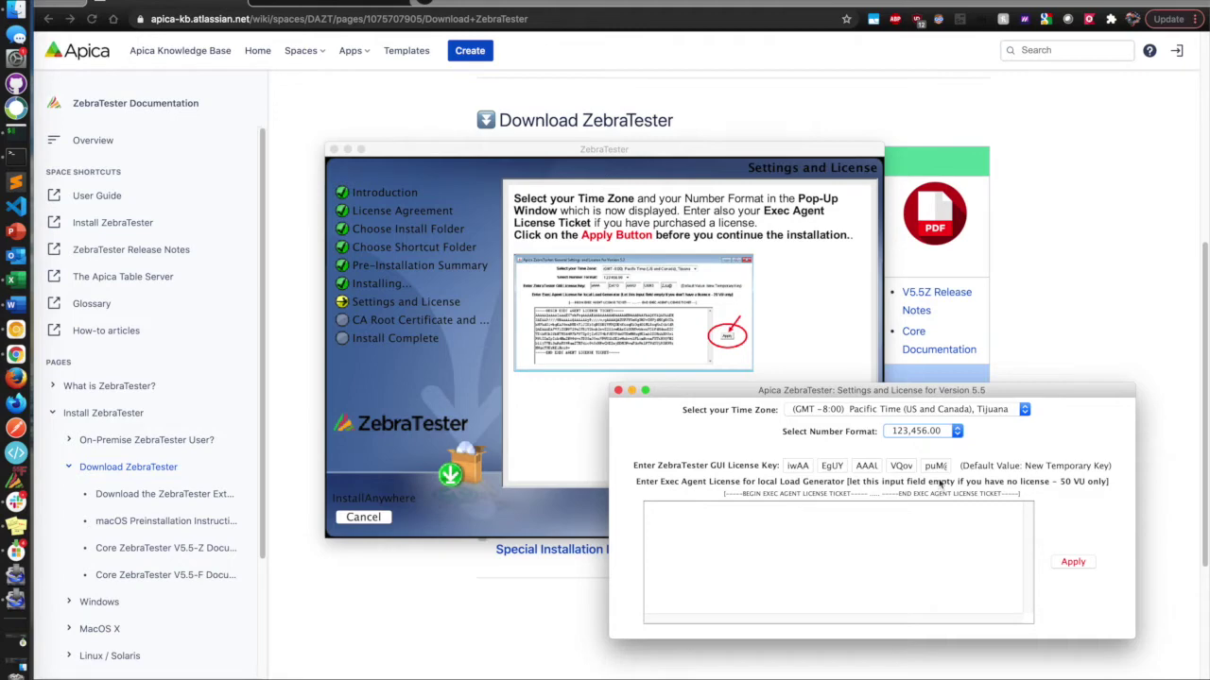
pyautogui.click(1079, 564)
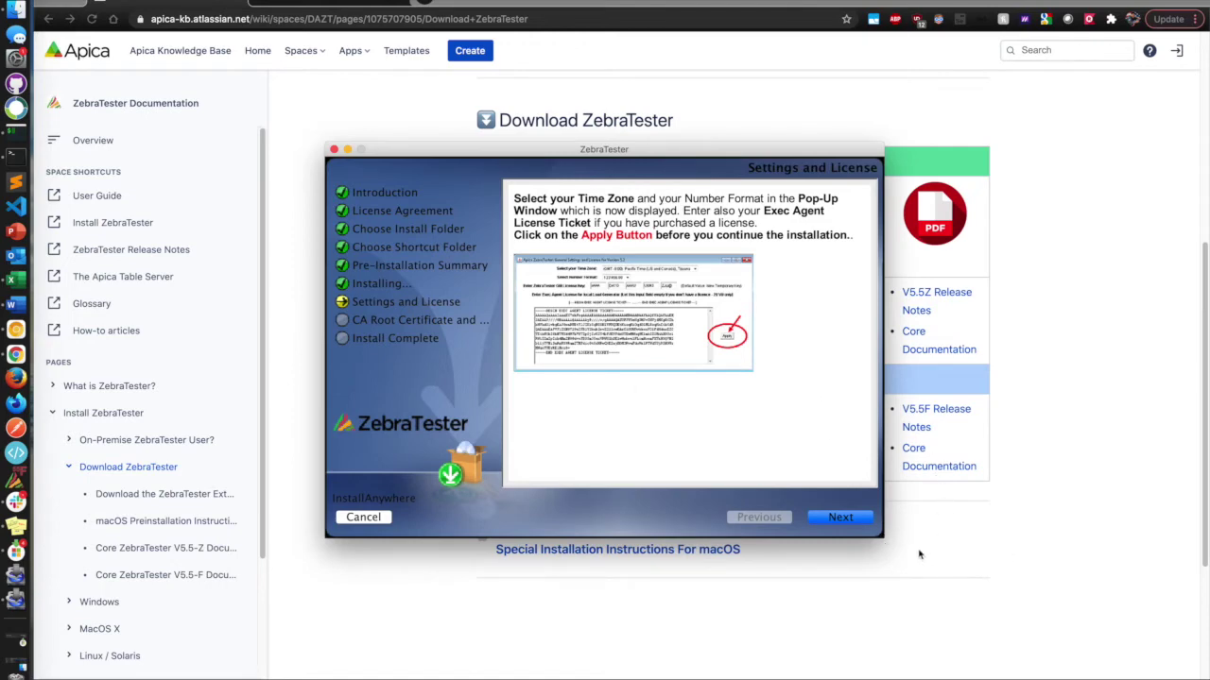
# Advance past the Settings and CA Root Certificate pages and finish the installer with Done.
pyautogui.click(840, 518)
pyautogui.click(839, 518)
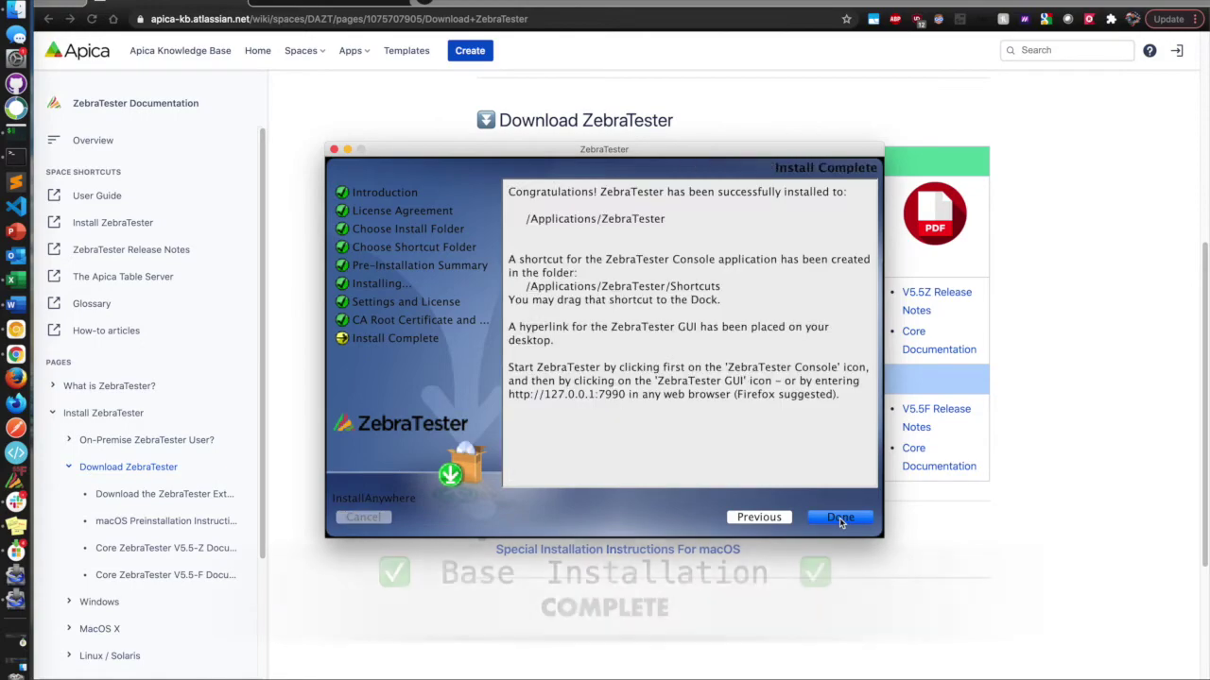
pyautogui.click(837, 518)
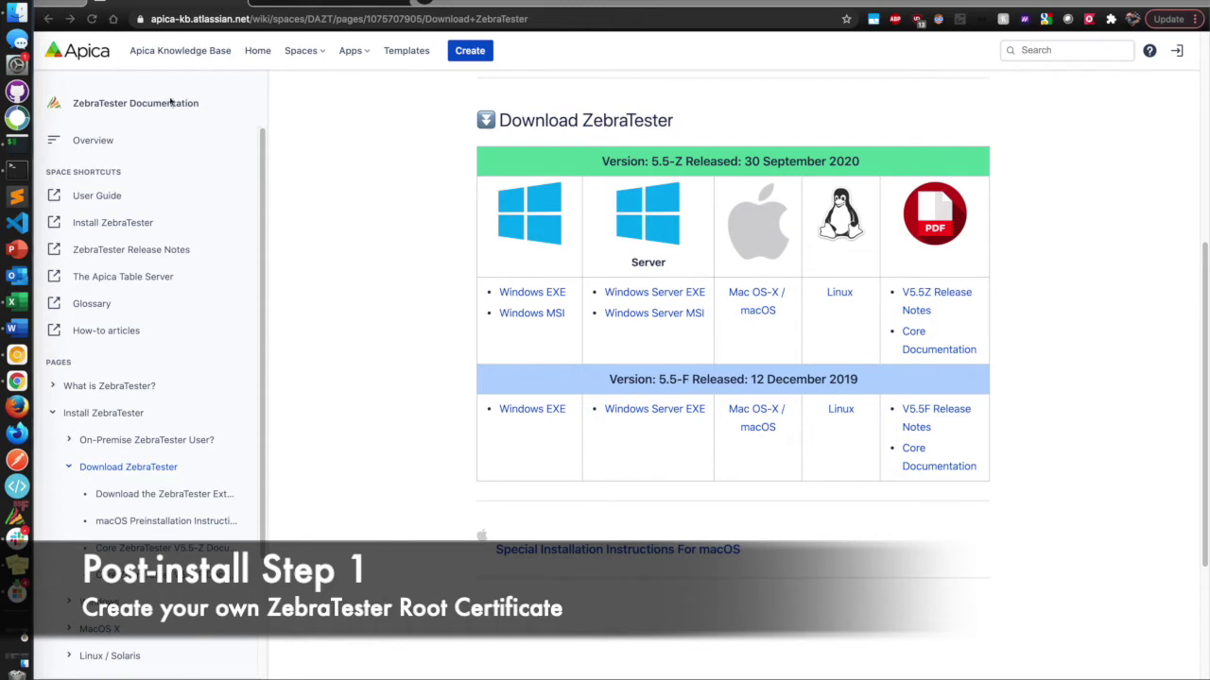
# Go to Applications > ZebraTester in Finder, enlarge the window, and open RuntimeData.
pyautogui.click(19, 22)
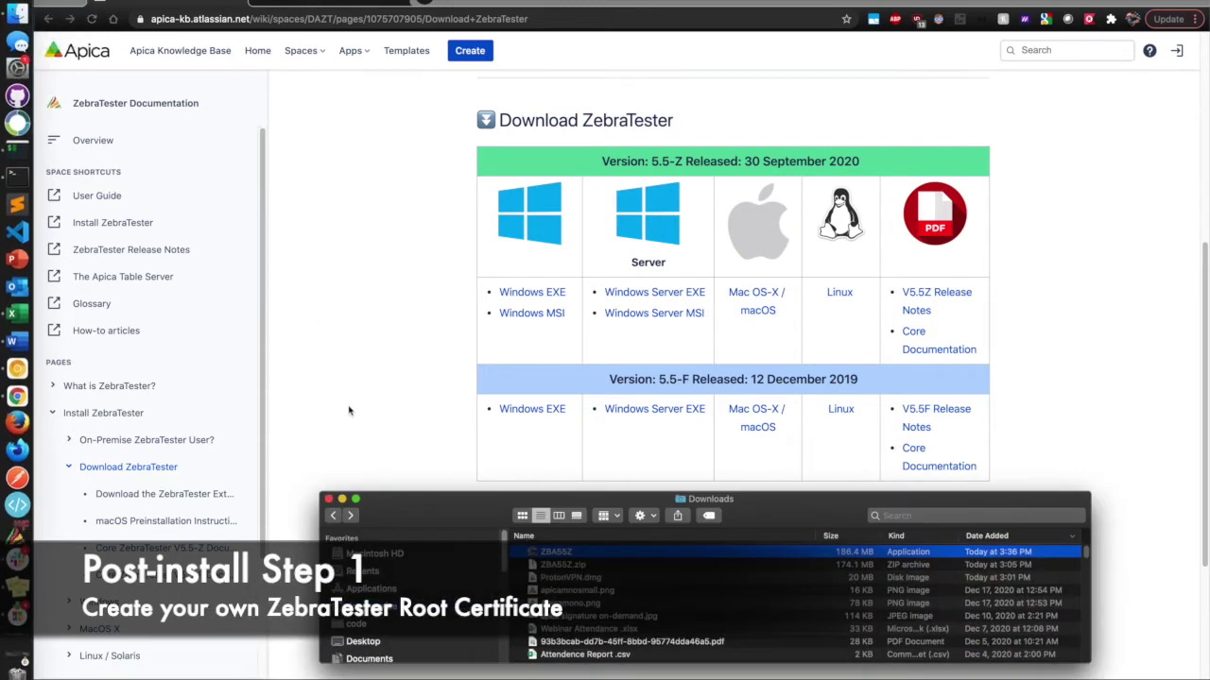
pyautogui.click(371, 589)
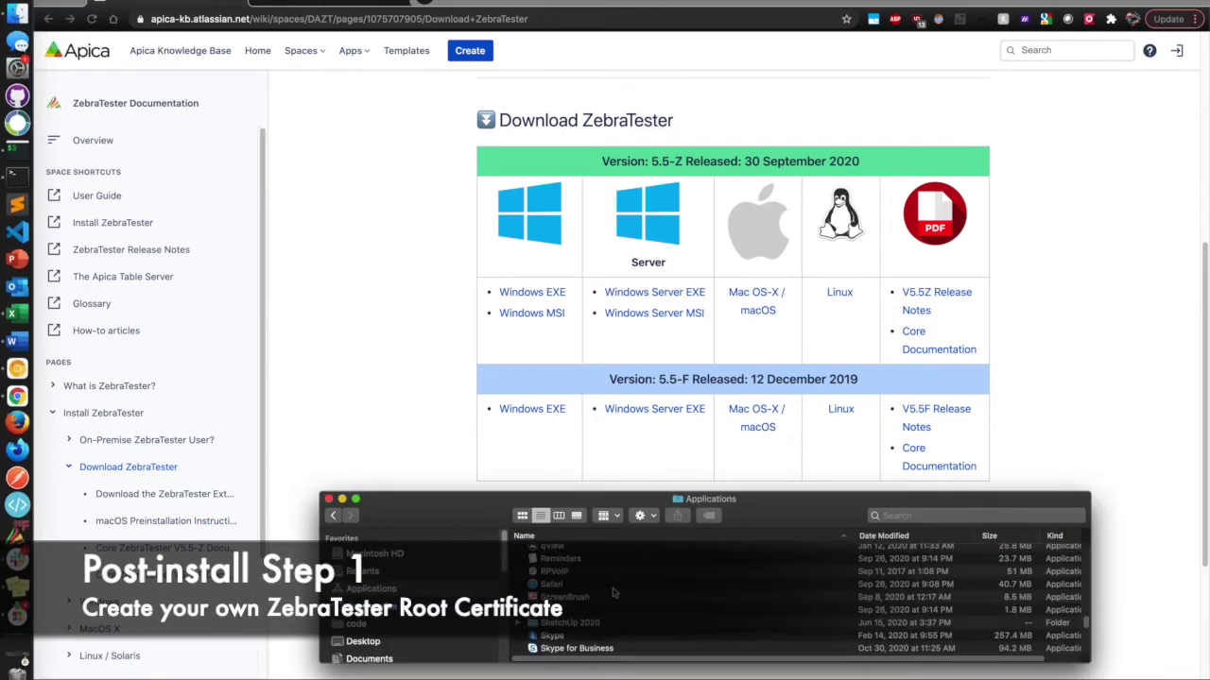
pyautogui.scroll(-3, 697, 592)
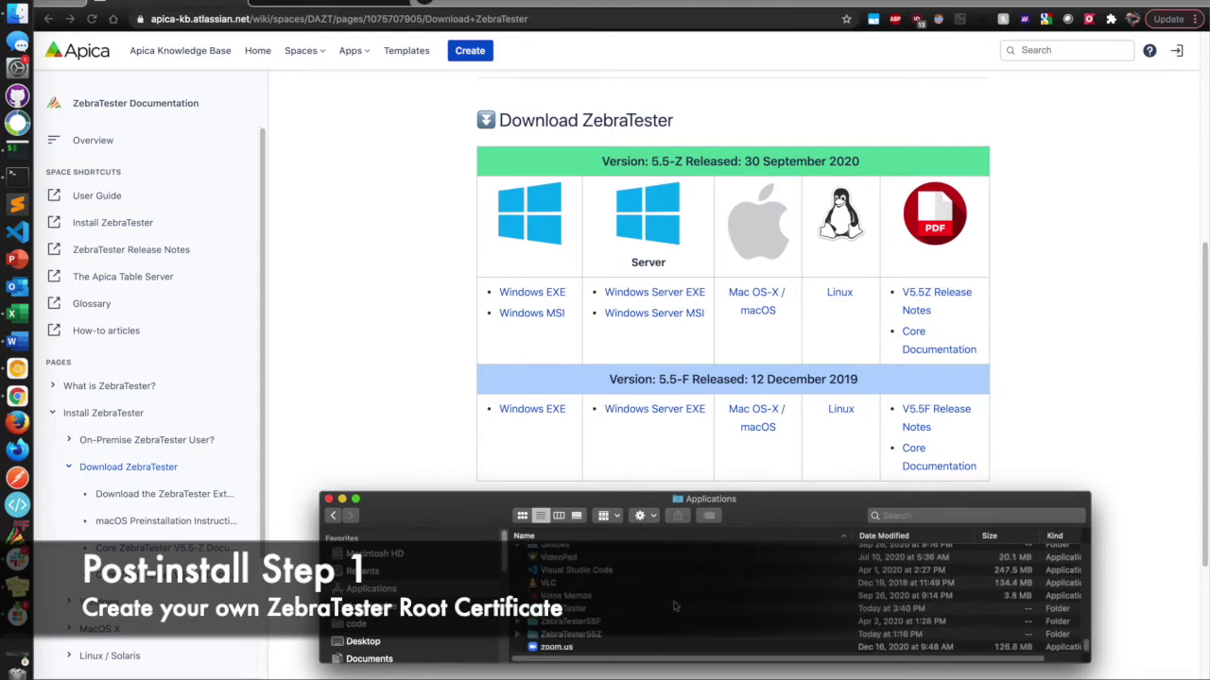
pyautogui.click(532, 614)
pyautogui.press('super+Down')
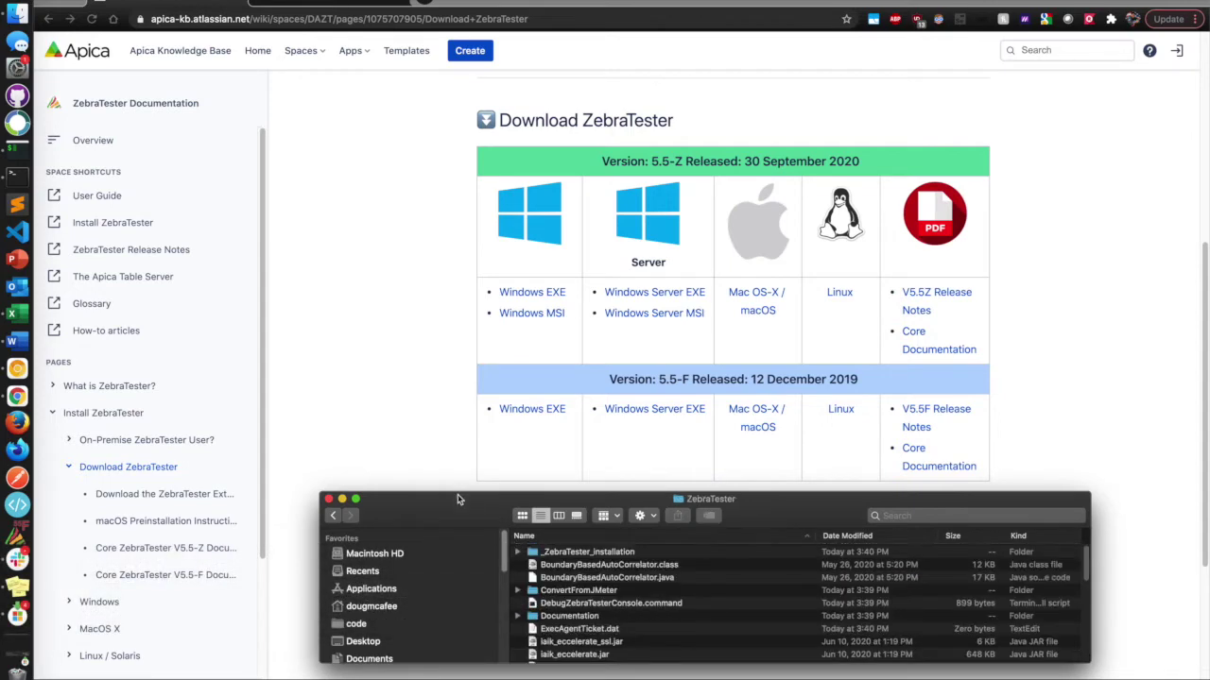
pyautogui.moveTo(460, 492); pyautogui.dragTo(491, 89)
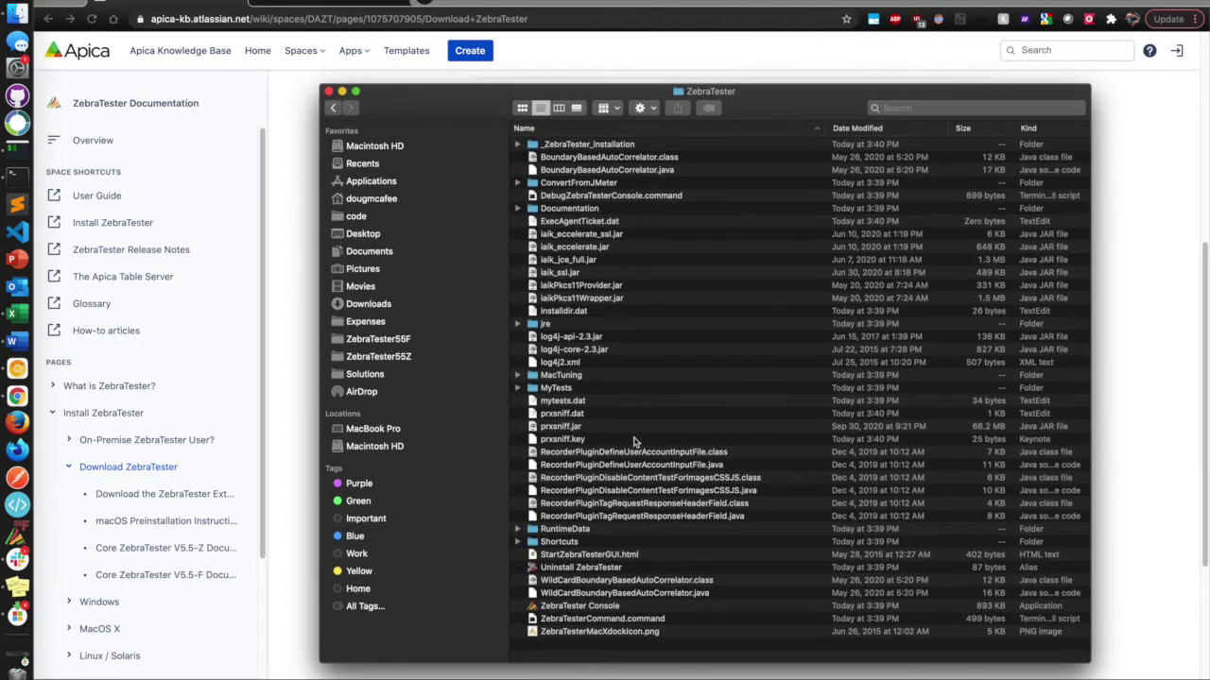
pyautogui.click(588, 532)
pyautogui.doubleClick(553, 534)
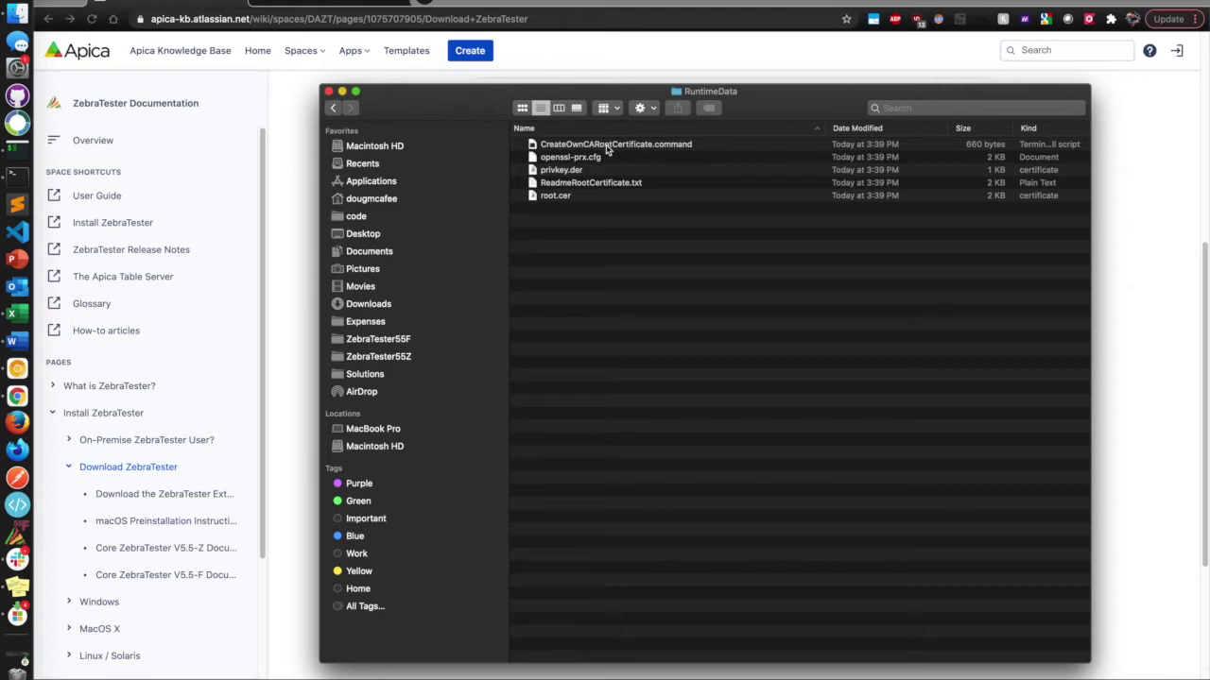
# Run CreateOwnCARootCertificate.command, entering organization Apica, unit SRE and the contact e-mail.
pyautogui.doubleClick(606, 145)
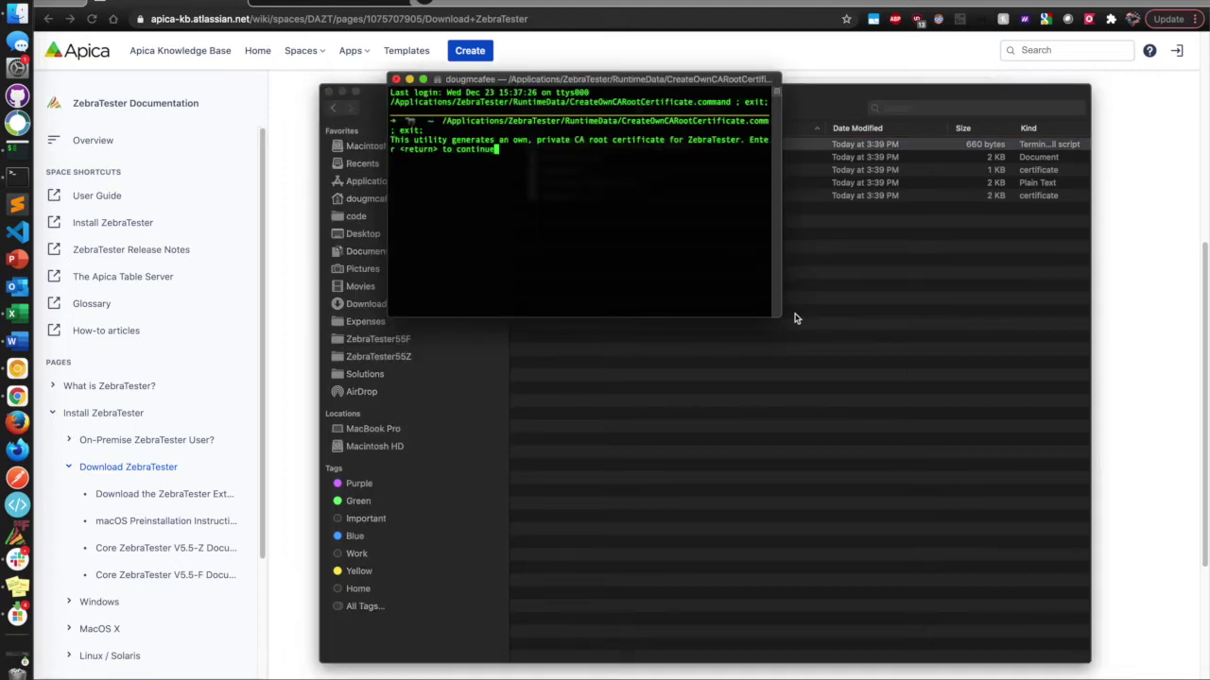
pyautogui.moveTo(778, 314); pyautogui.dragTo(935, 404)
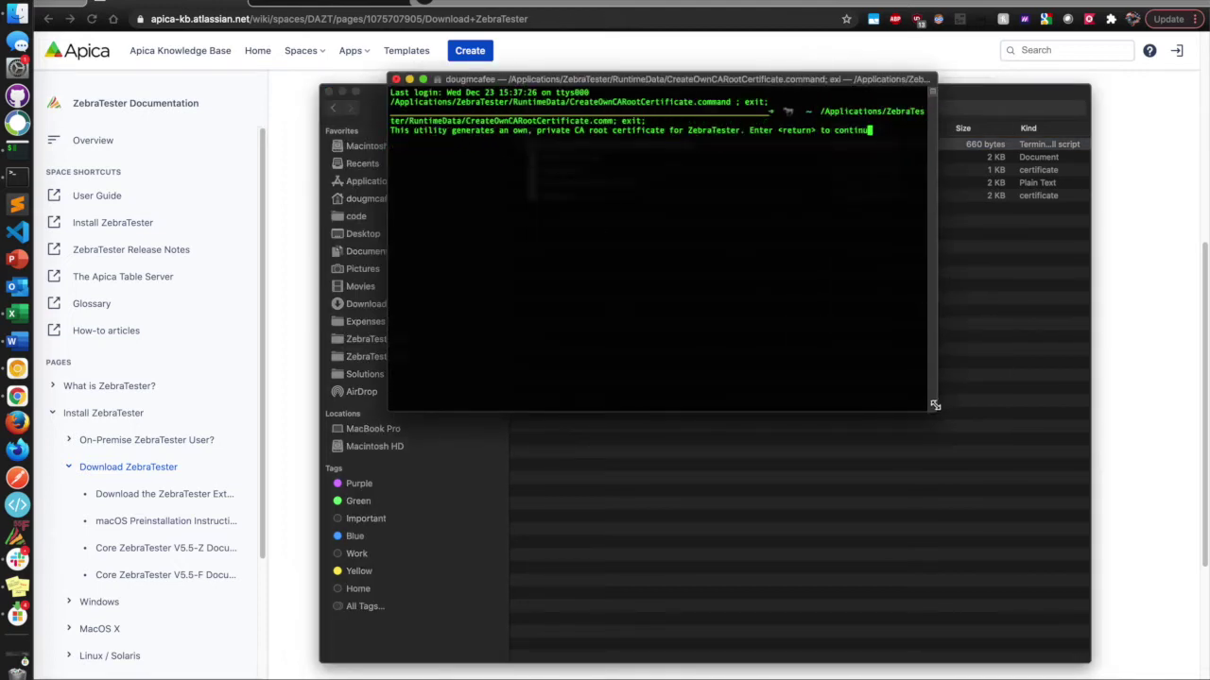
pyautogui.press('Return')
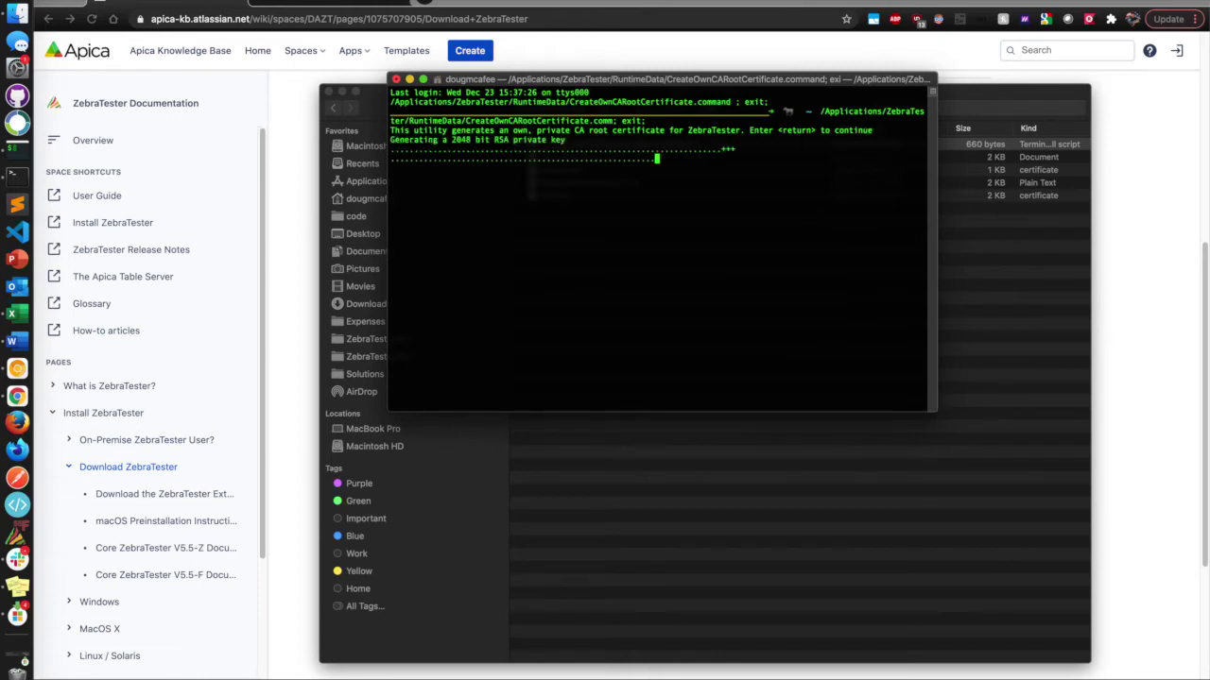
pyautogui.write('Apica')
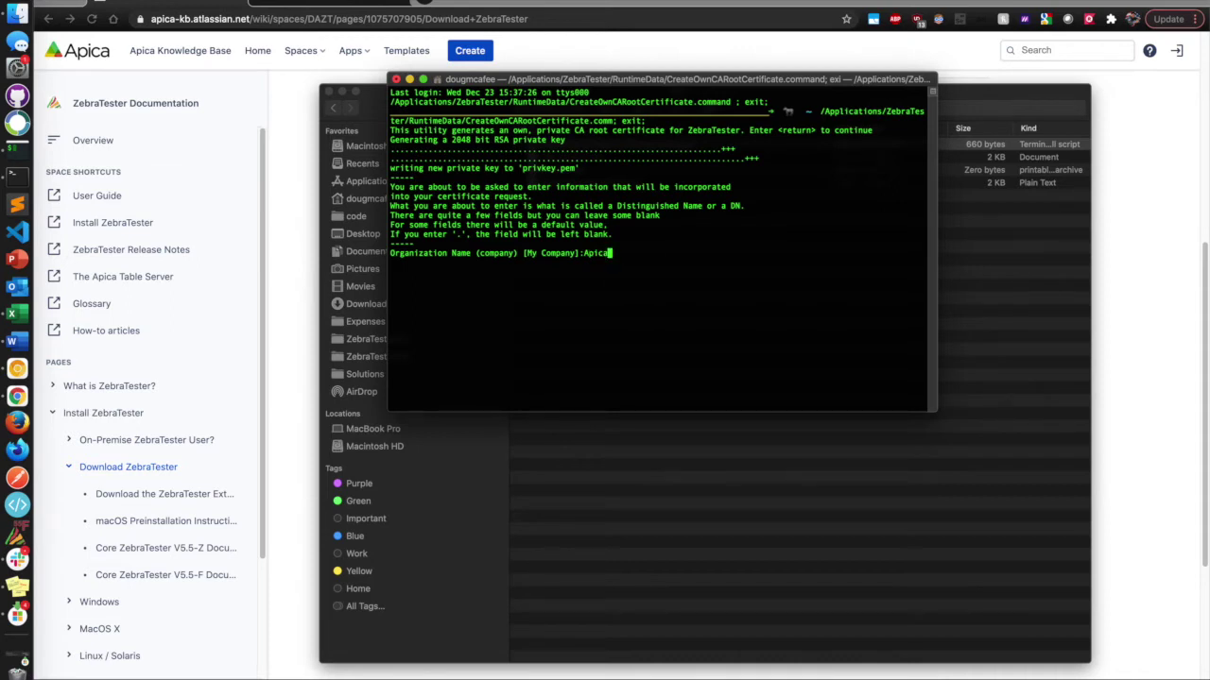
pyautogui.press('Return')
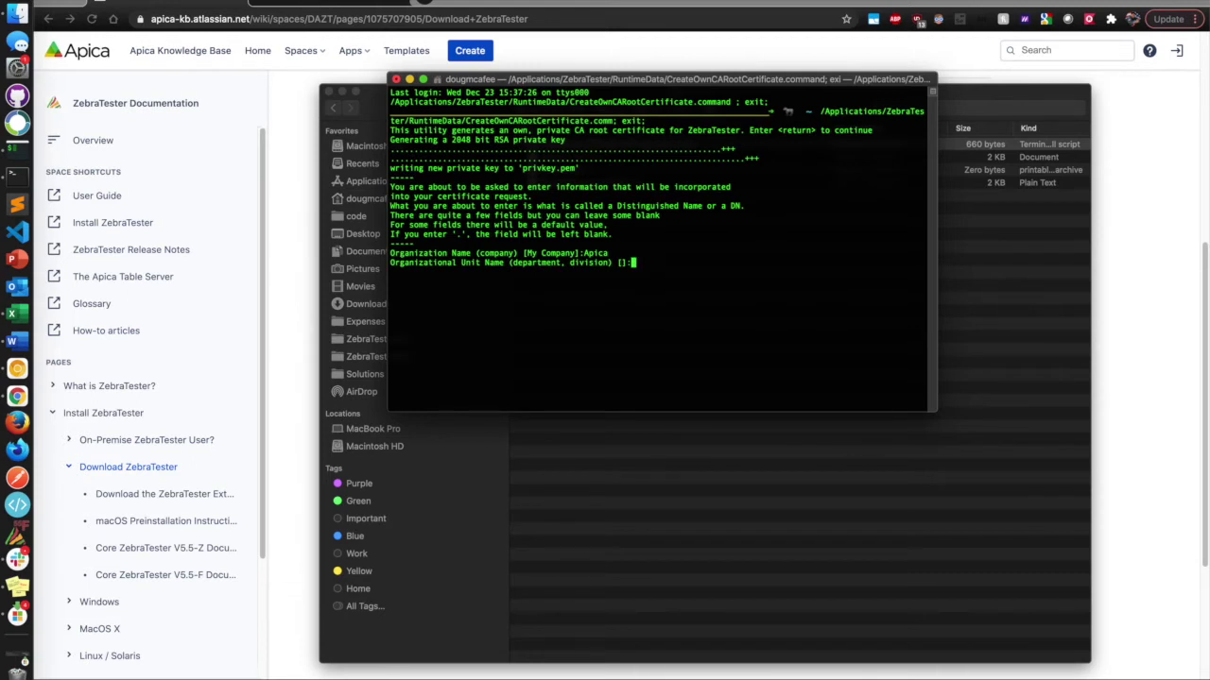
pyautogui.write('SRE')
pyautogui.press('Return')
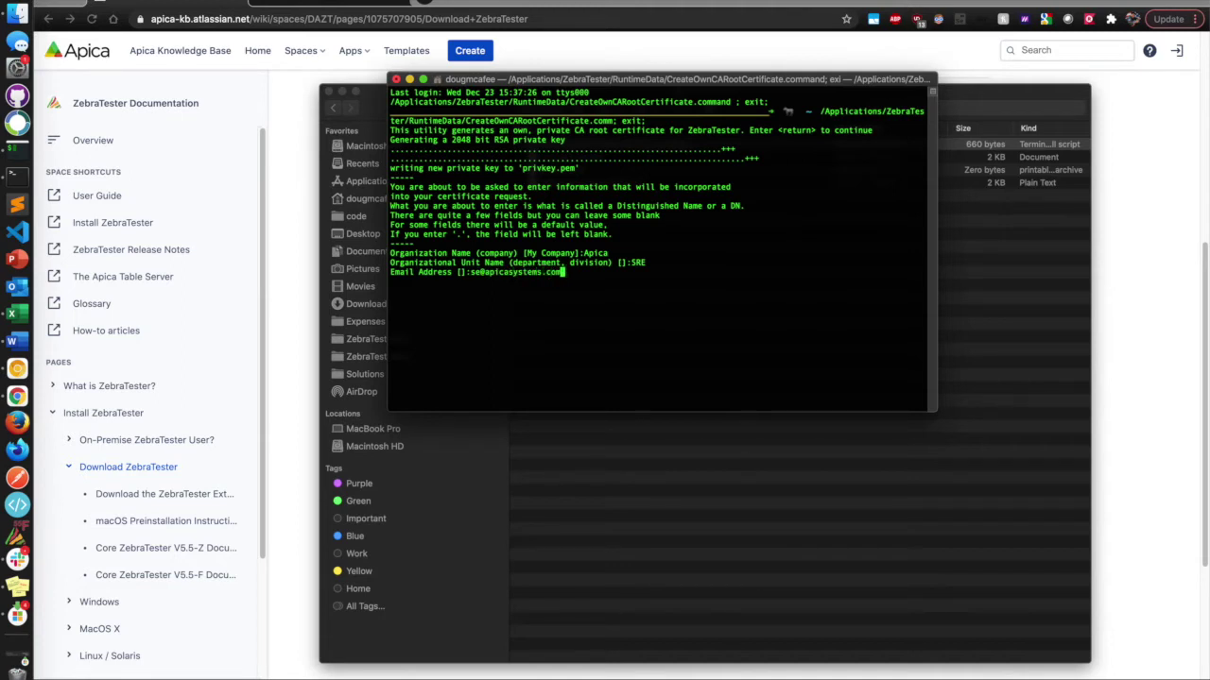
pyautogui.press('Return')
# Enter Santa Monica, CA, US and common name ZebraTester 55Z Root CA, then close Terminal.
pyautogui.write('Santa Monica')
pyautogui.press('Return')
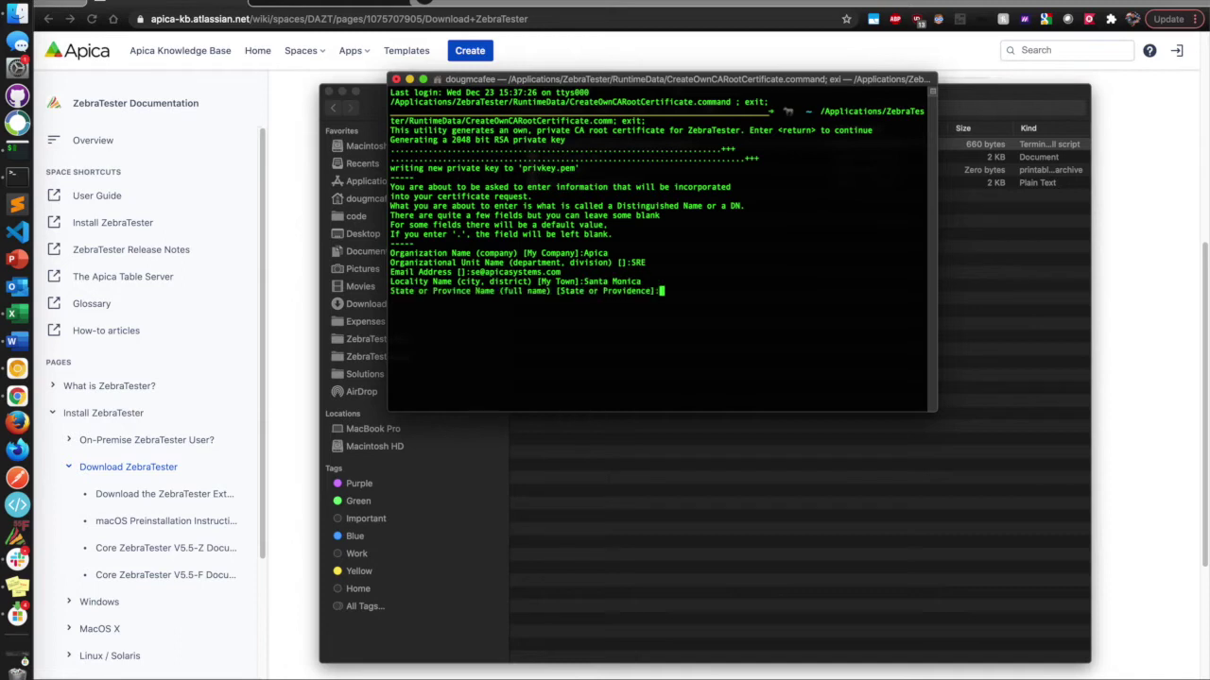
pyautogui.write('CA')
pyautogui.press('Return')
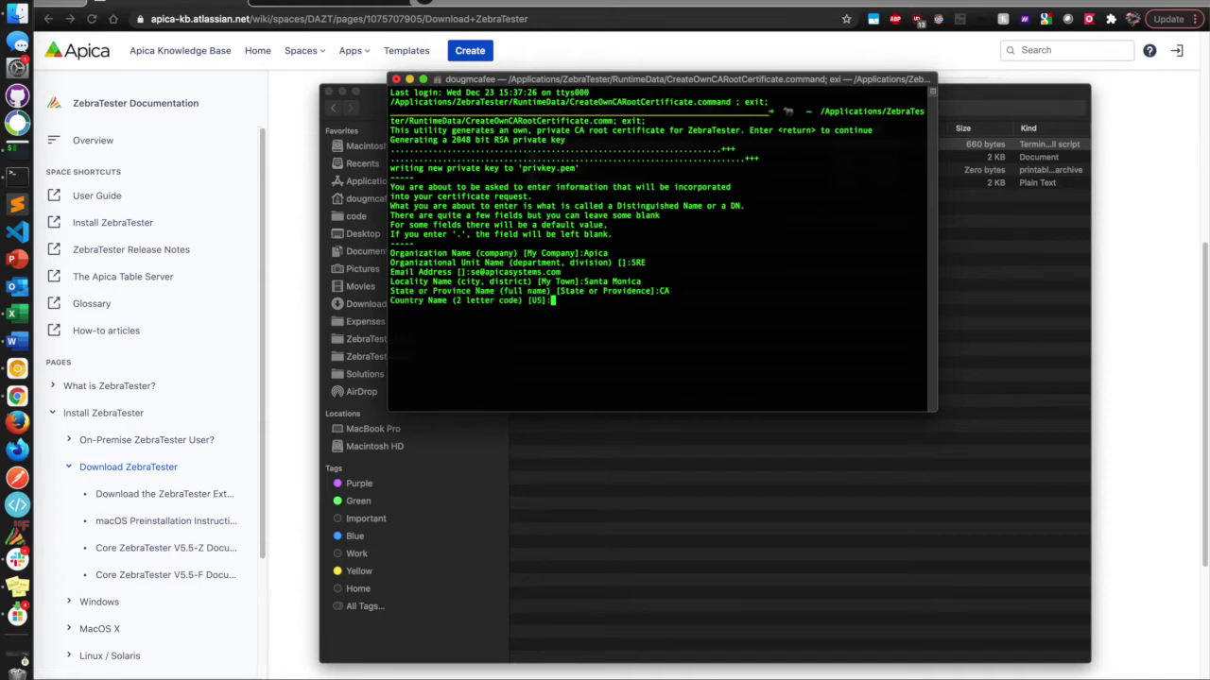
pyautogui.write('US')
pyautogui.press('Return')
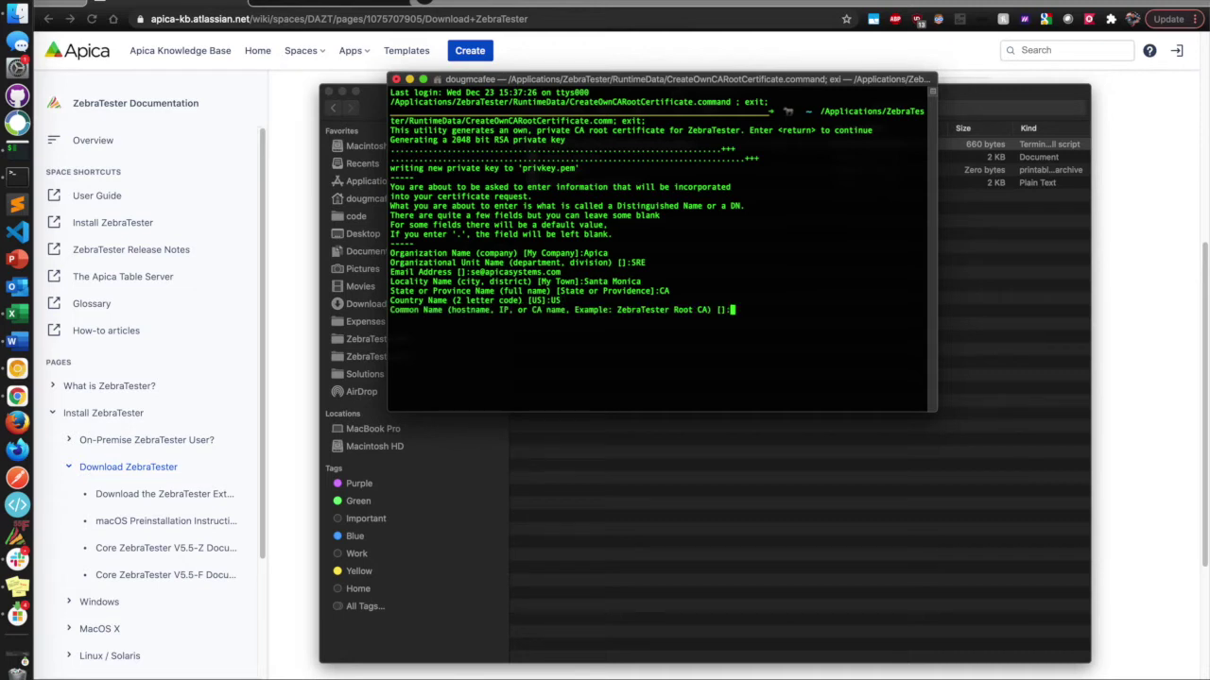
pyautogui.write('ZebraTester 55Z Root CA')
pyautogui.press('Return')
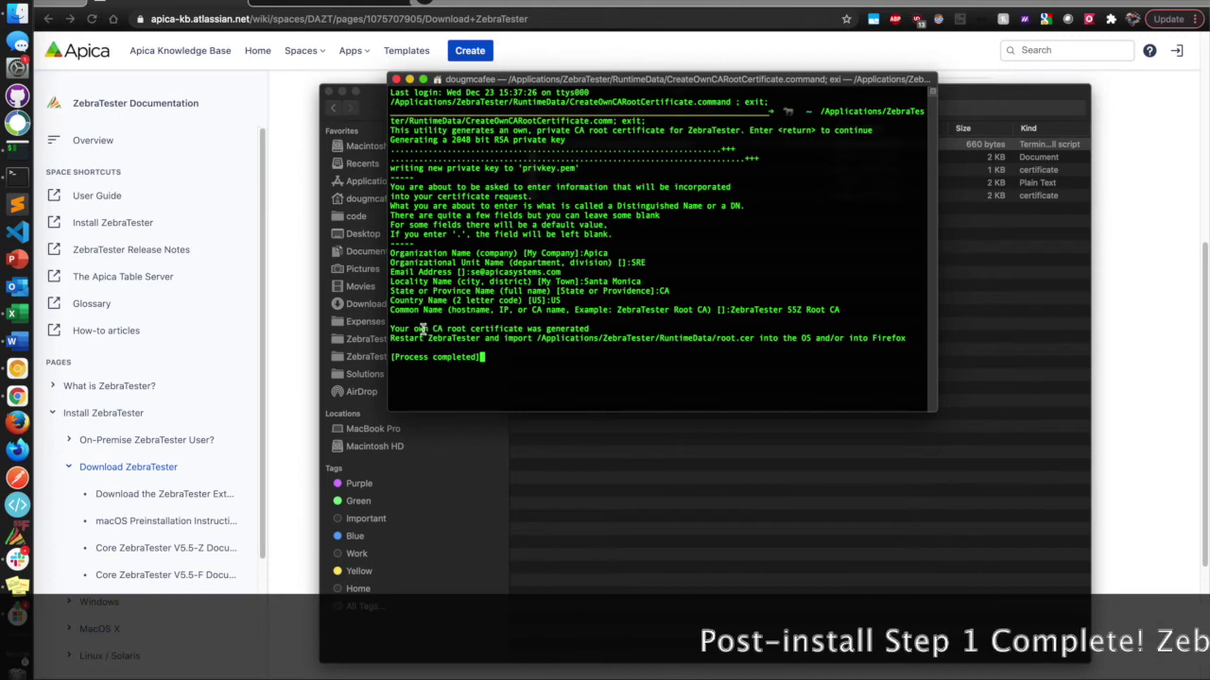
pyautogui.moveTo(390, 328); pyautogui.dragTo(511, 330)
pyautogui.click(512, 330)
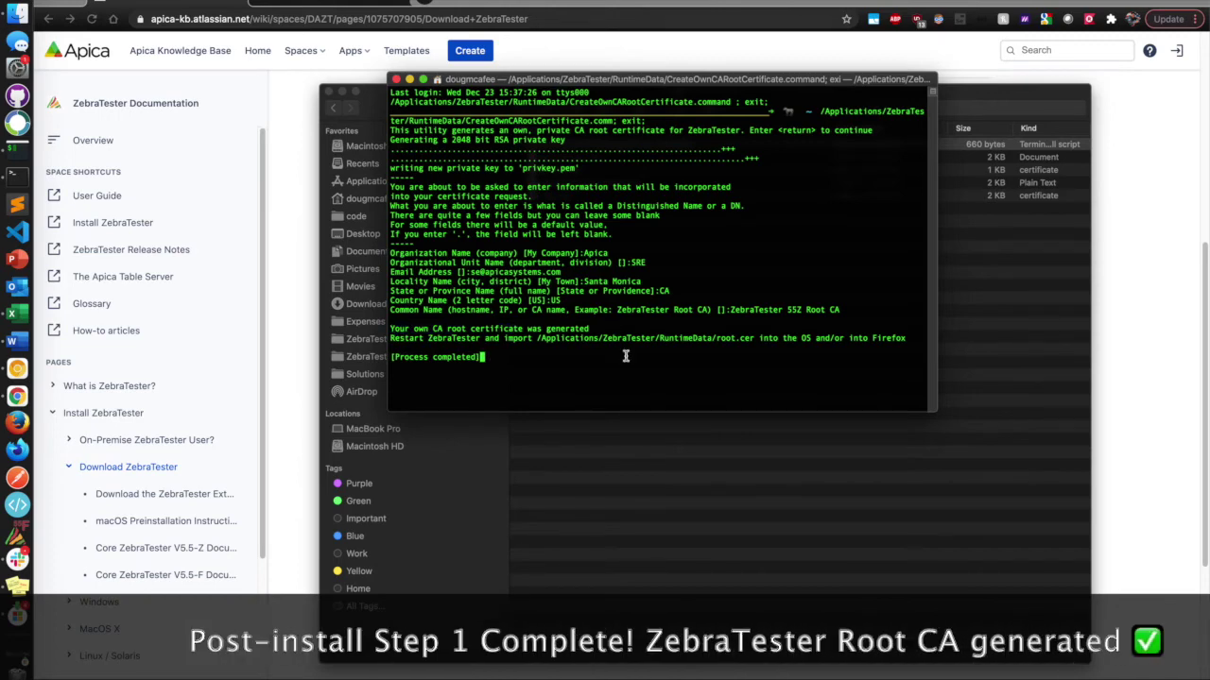
pyautogui.click(396, 80)
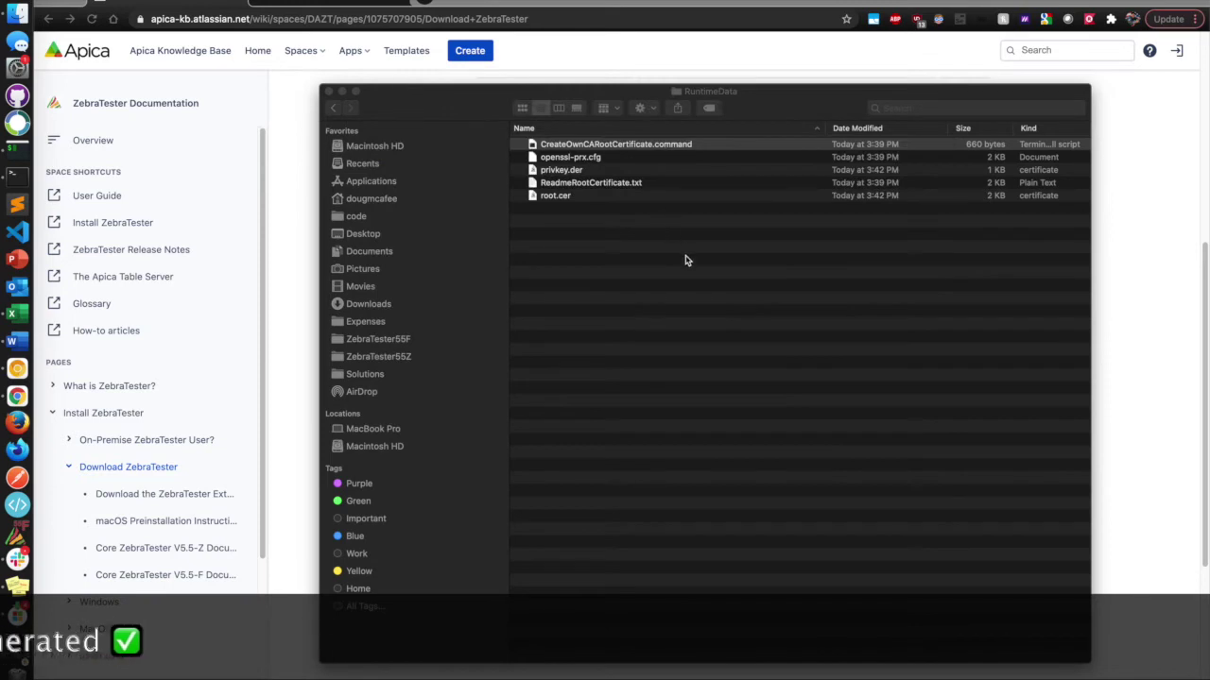
# Open root.cer from RuntimeData to add it to the keychain, authenticating.
pyautogui.click(687, 262)
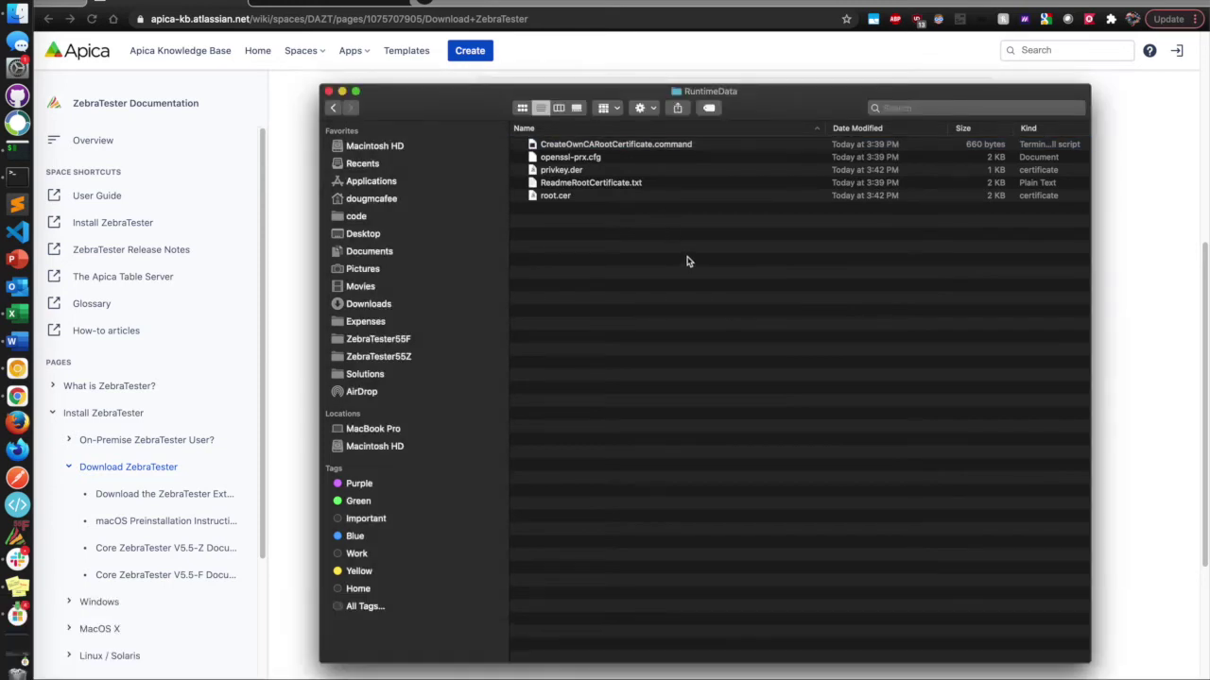
pyautogui.click(574, 197)
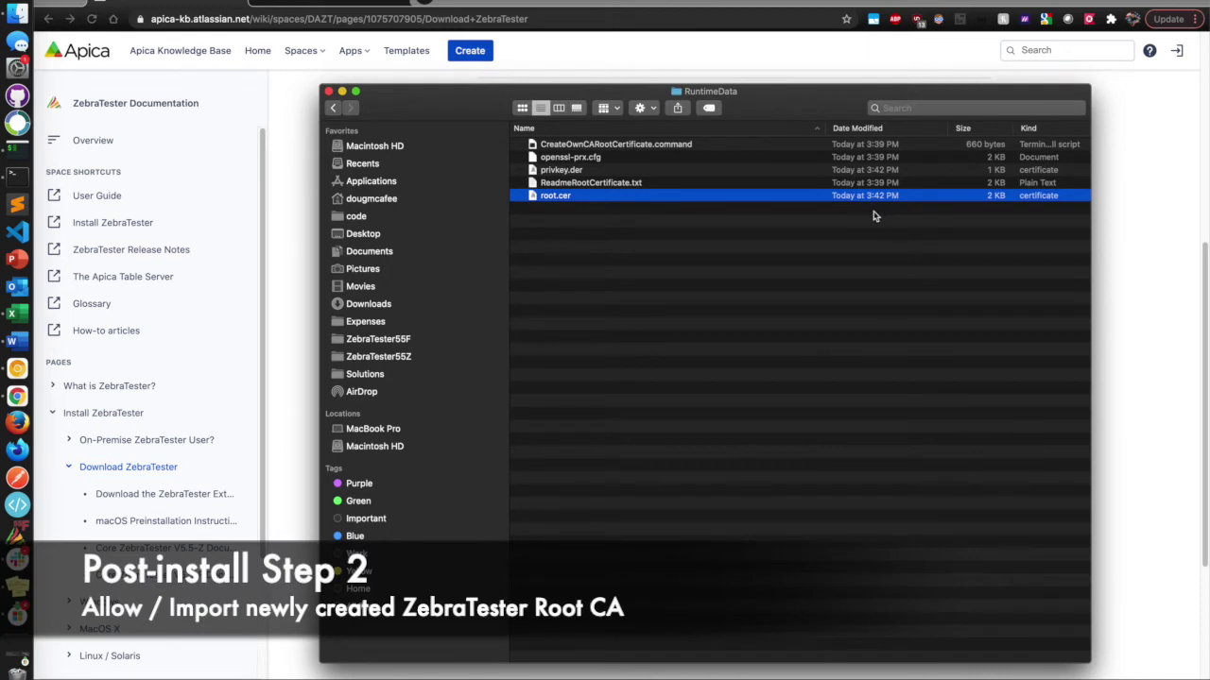
pyautogui.doubleClick(558, 196)
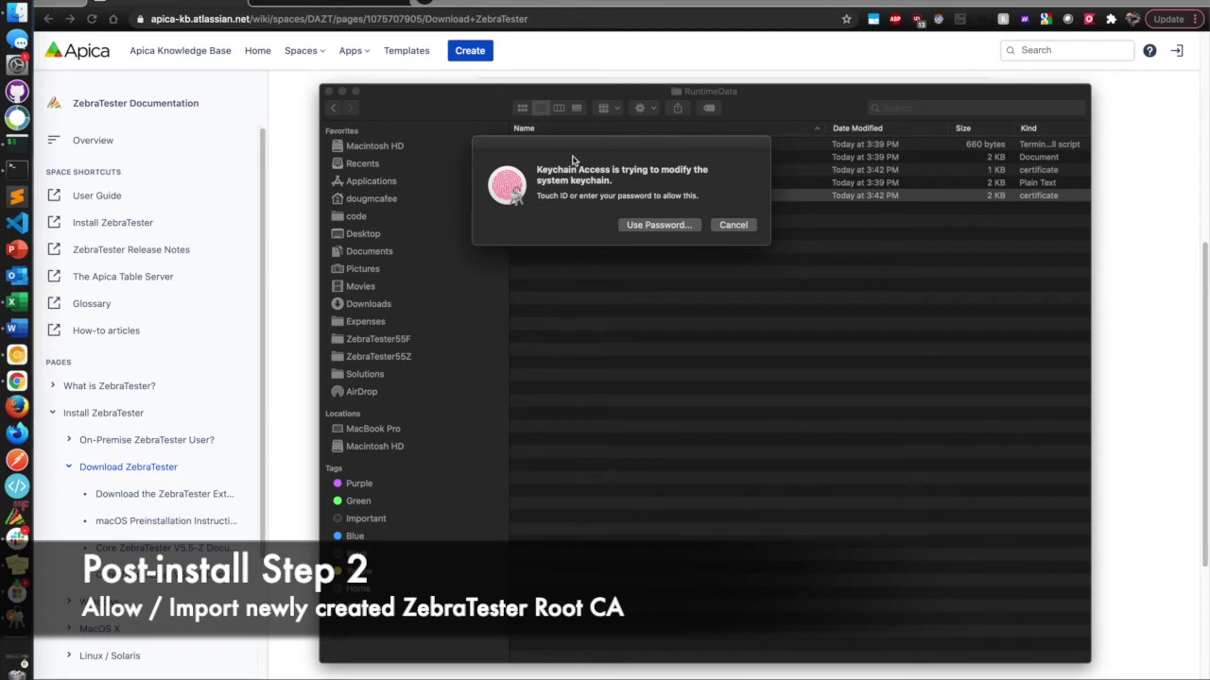
pyautogui.moveTo(574, 154); pyautogui.dragTo(621, 241)
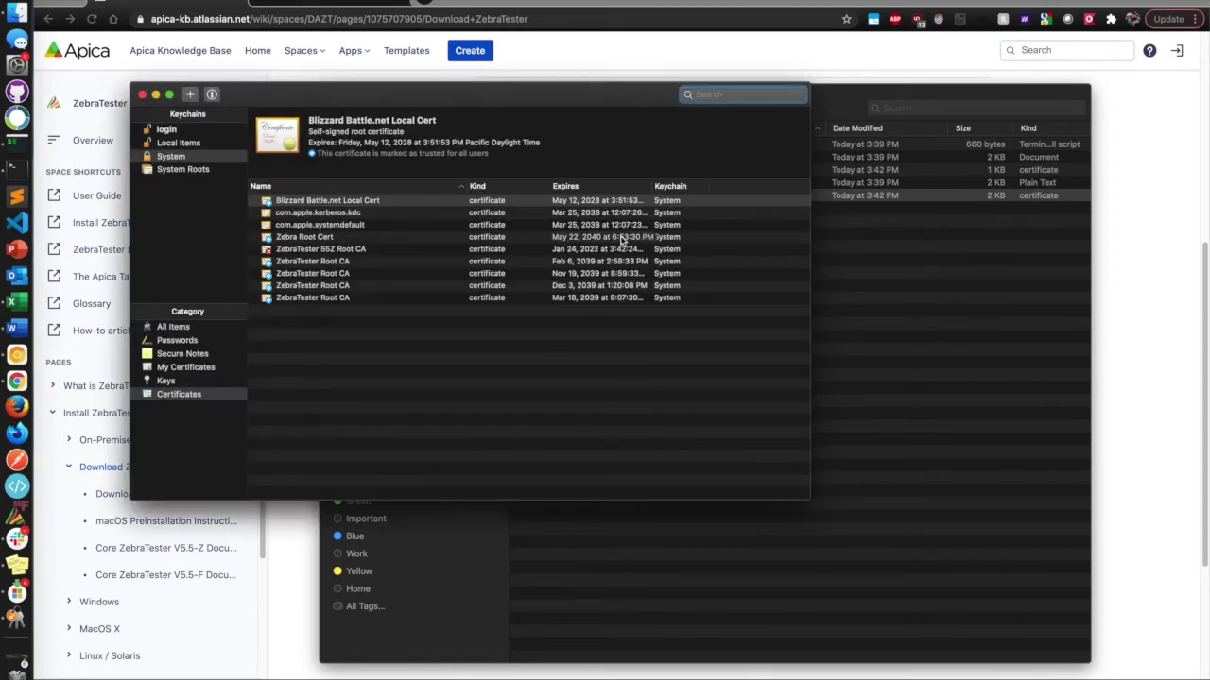
pyautogui.moveTo(382, 95); pyautogui.dragTo(557, 196)
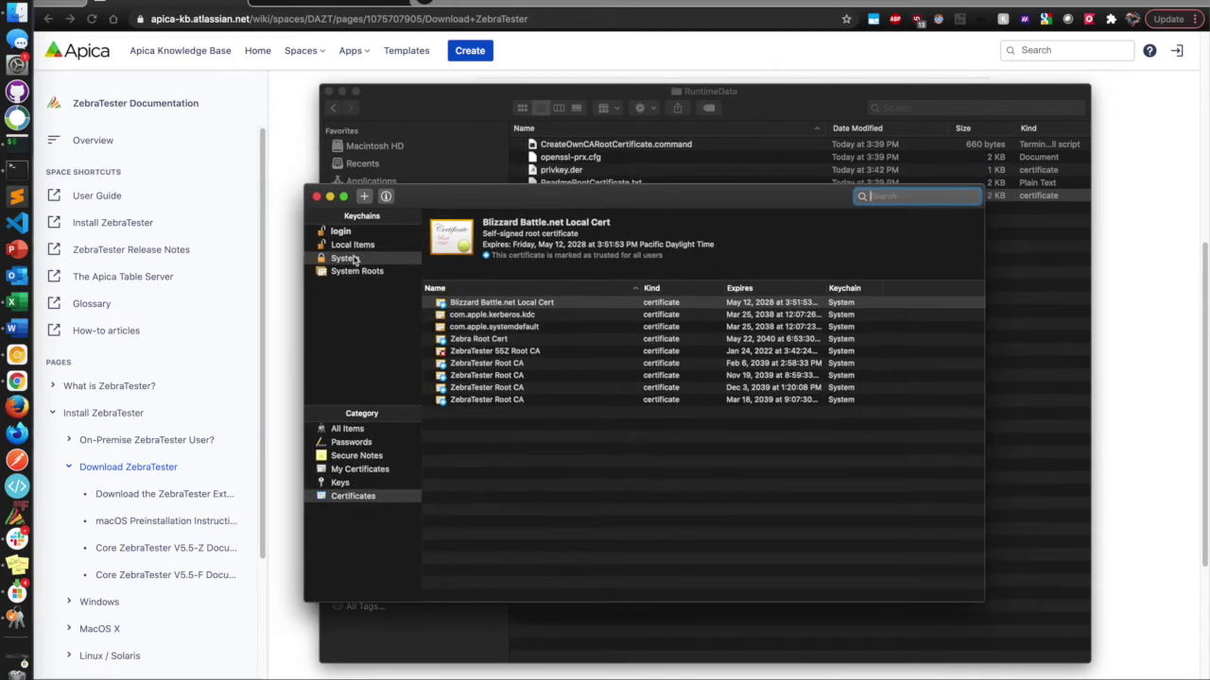
# Set the ZebraTester 55Z Root CA certificate to Always Trust and close Keychain Access.
pyautogui.click(488, 353)
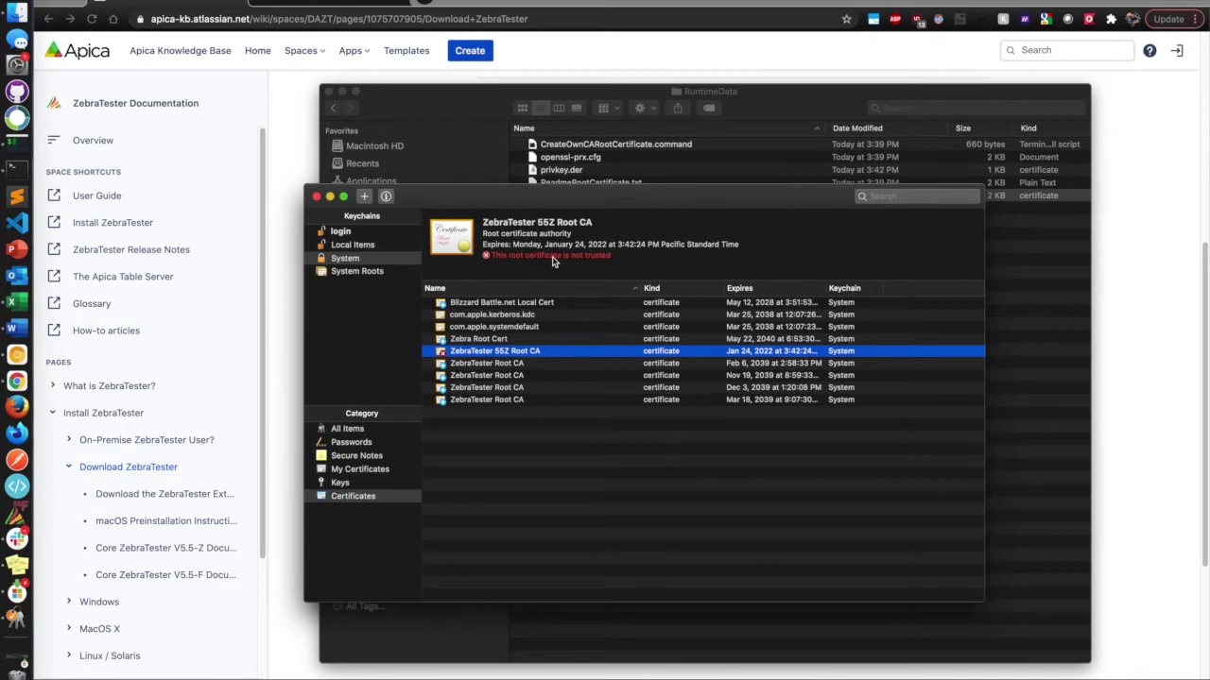
pyautogui.doubleClick(463, 354)
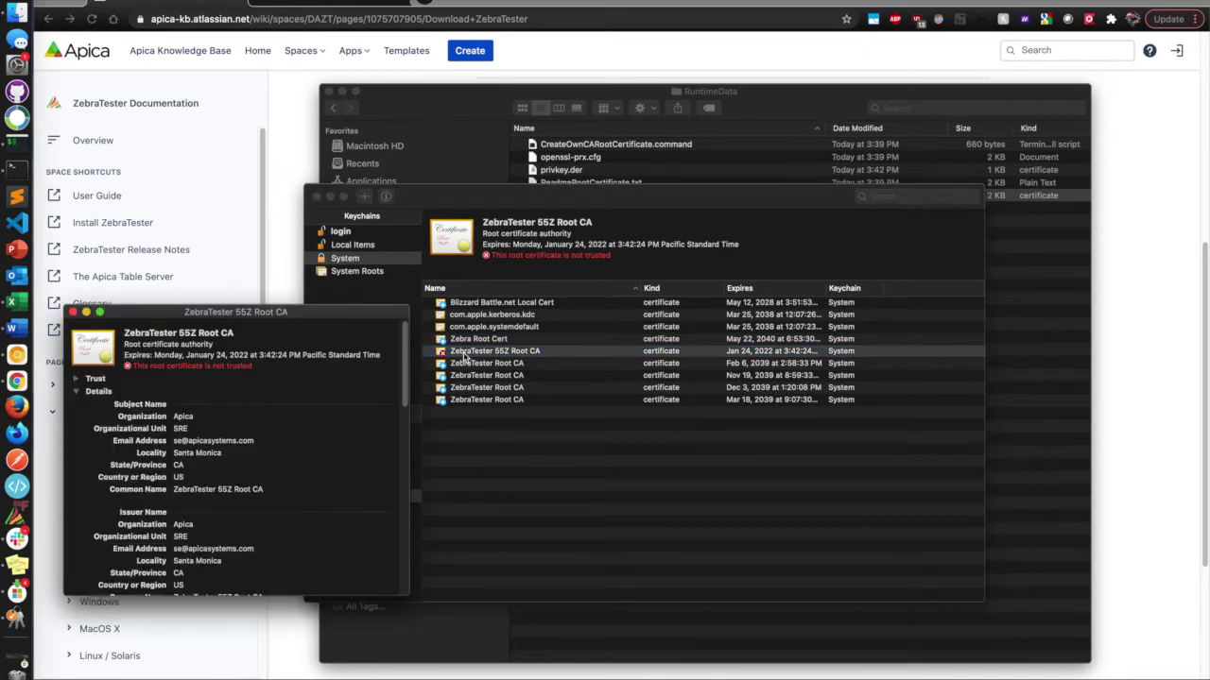
pyautogui.click(76, 379)
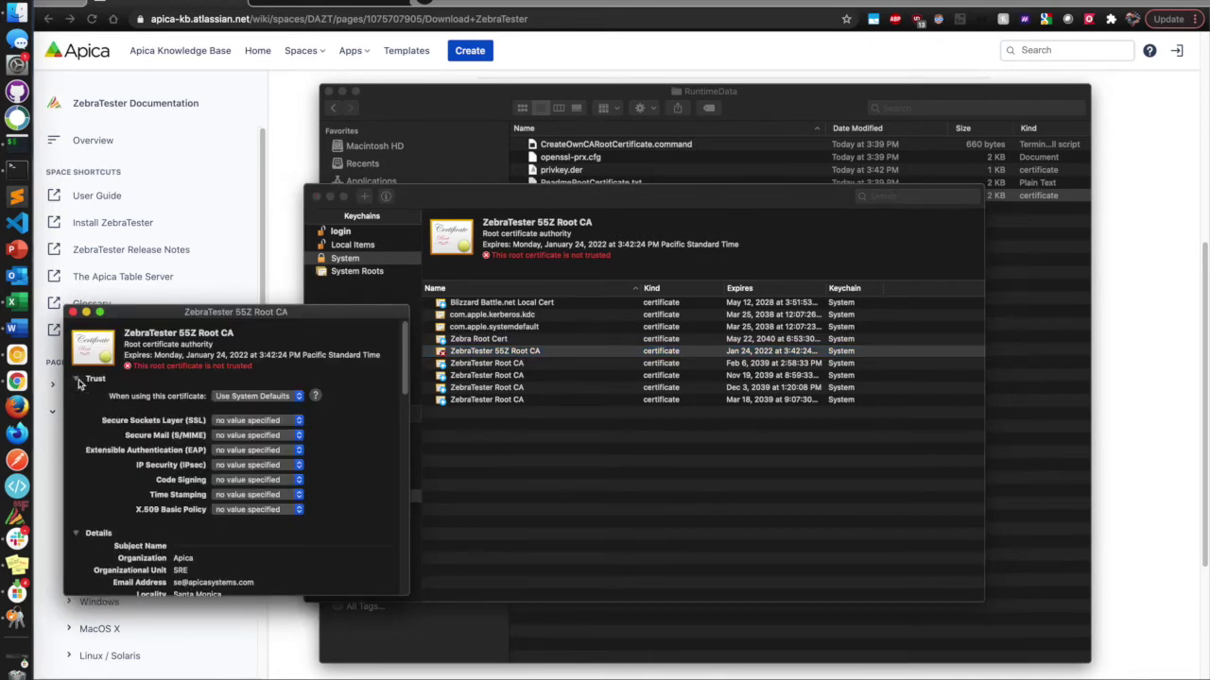
pyautogui.click(270, 398)
pyautogui.click(238, 415)
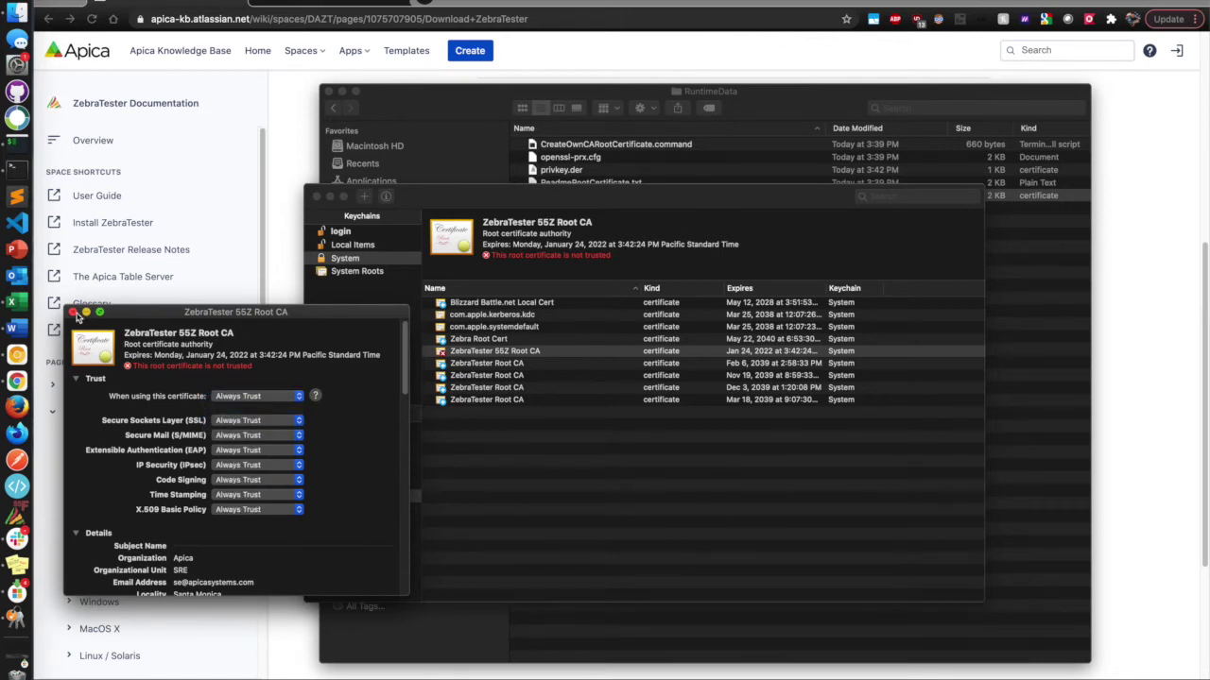
pyautogui.click(74, 313)
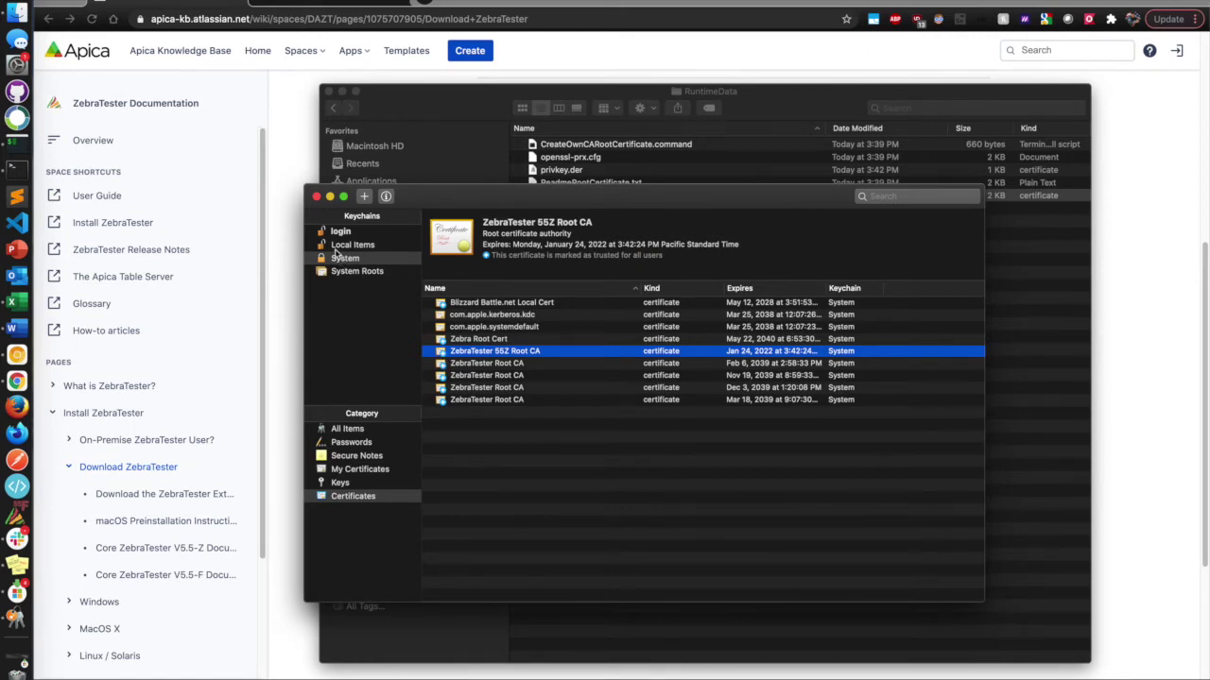
pyautogui.click(317, 199)
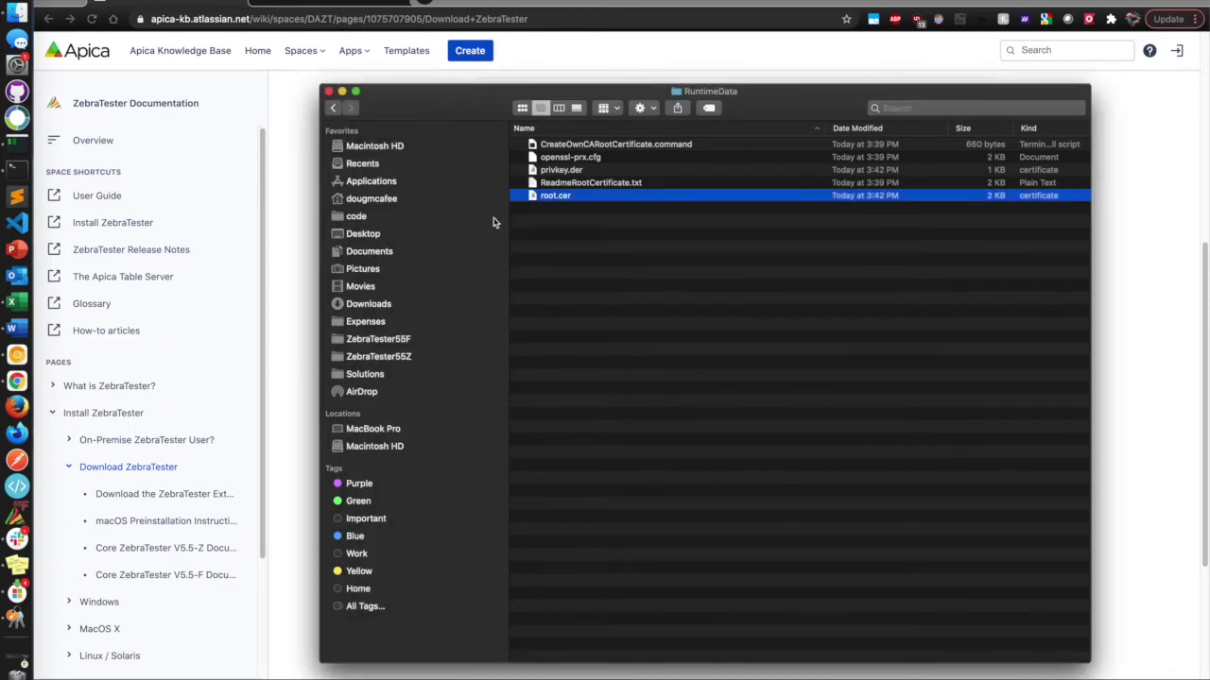
# Close the Finder RuntimeData window to reveal the Download ZebraTester page.
pyautogui.click(329, 91)
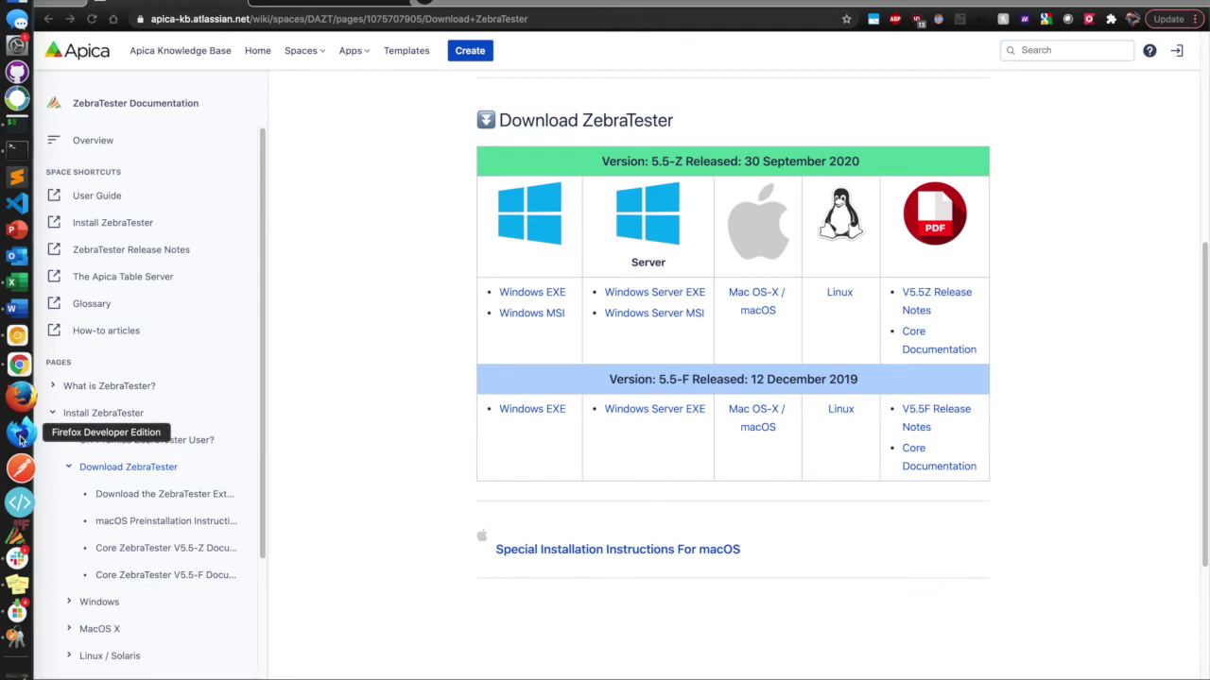
# Open Firefox Developer Edition's certificate manager by searching Preferences for 'certificates'.
pyautogui.click(21, 435)
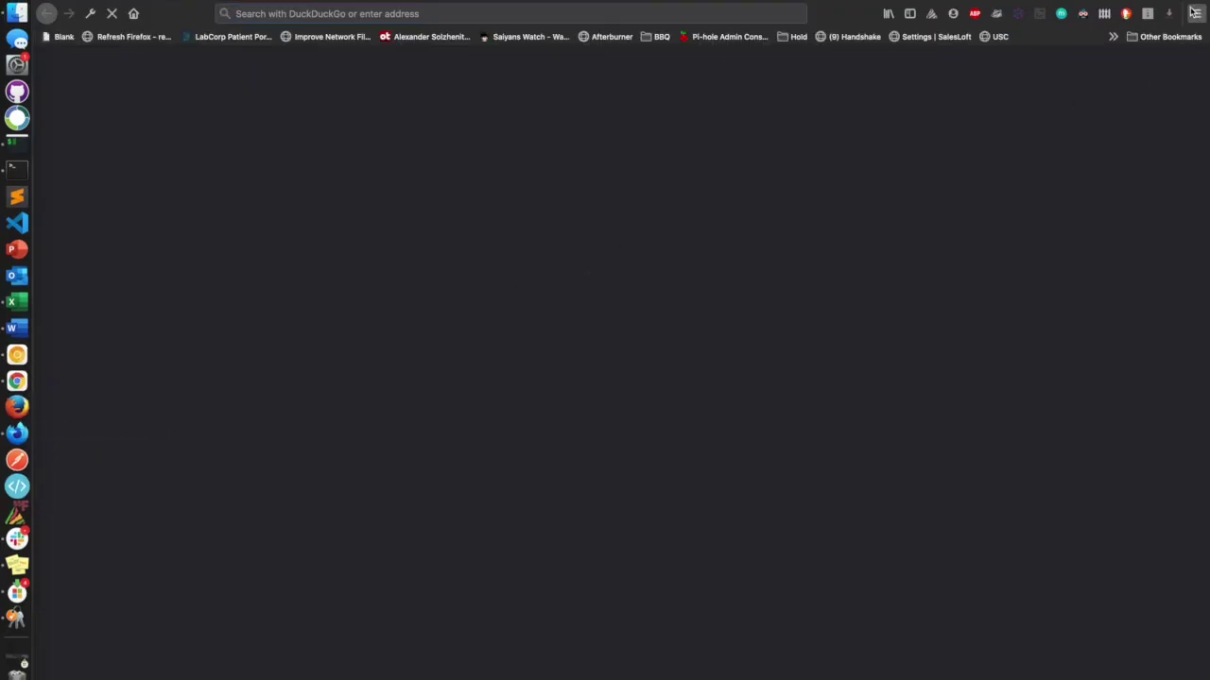
pyautogui.click(1195, 13)
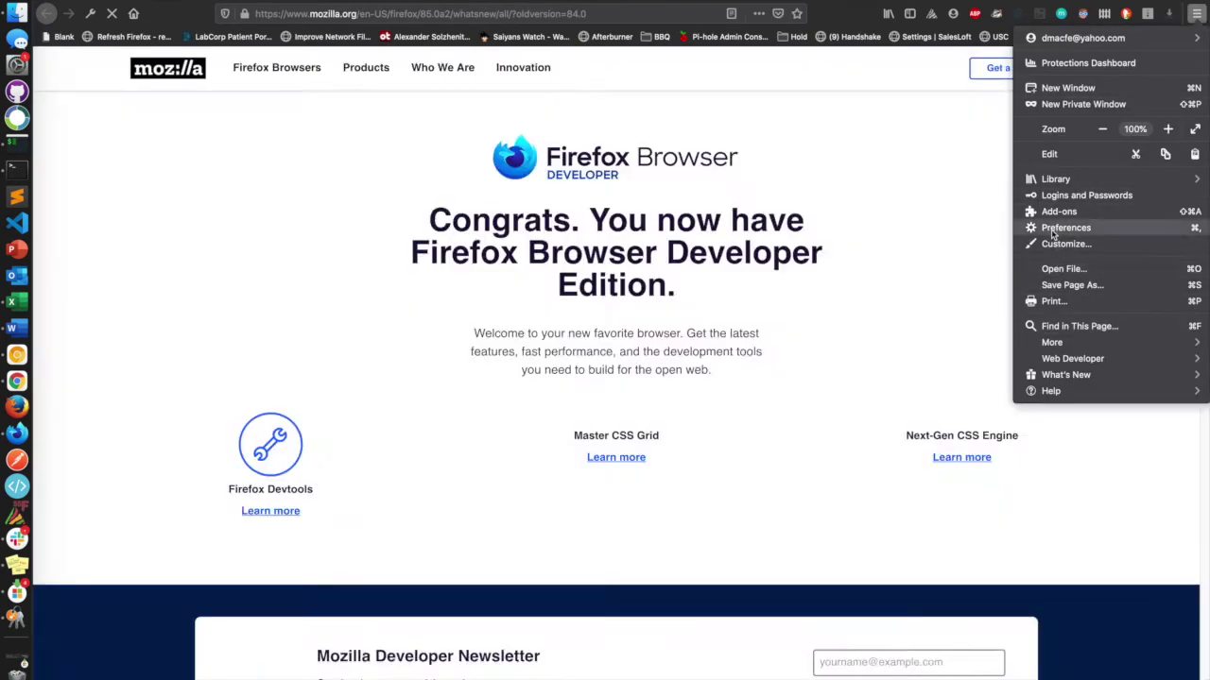
pyautogui.click(1065, 228)
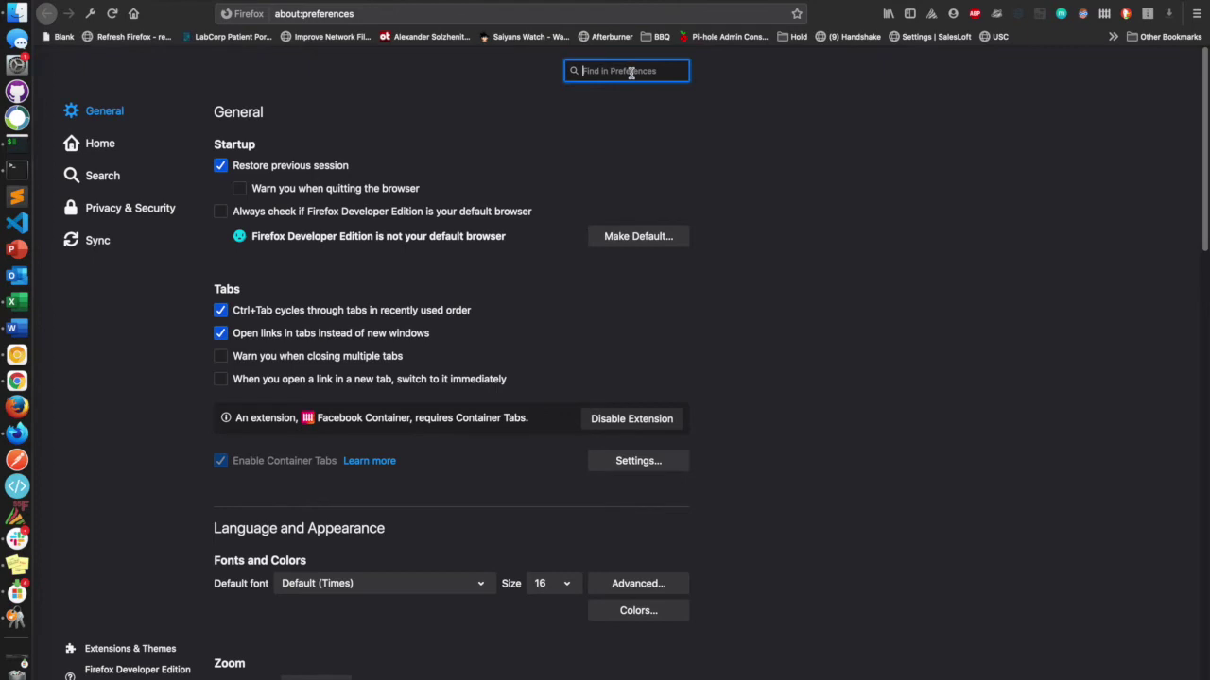
pyautogui.write('certificates')
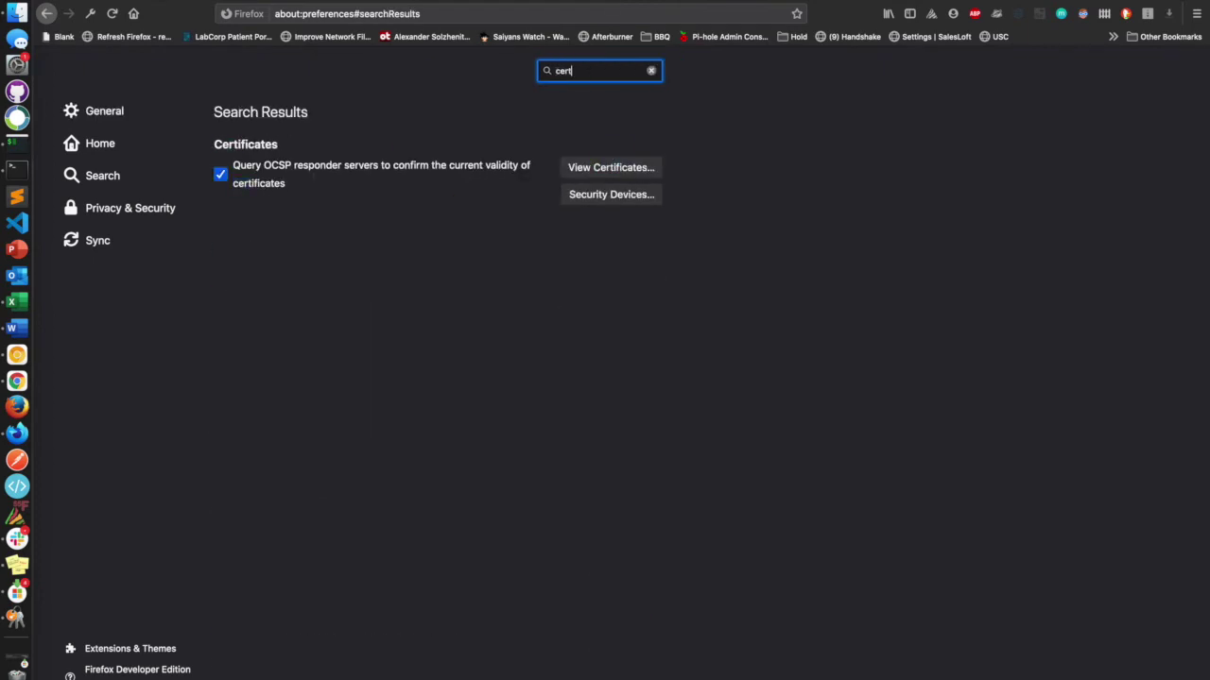
pyautogui.click(614, 169)
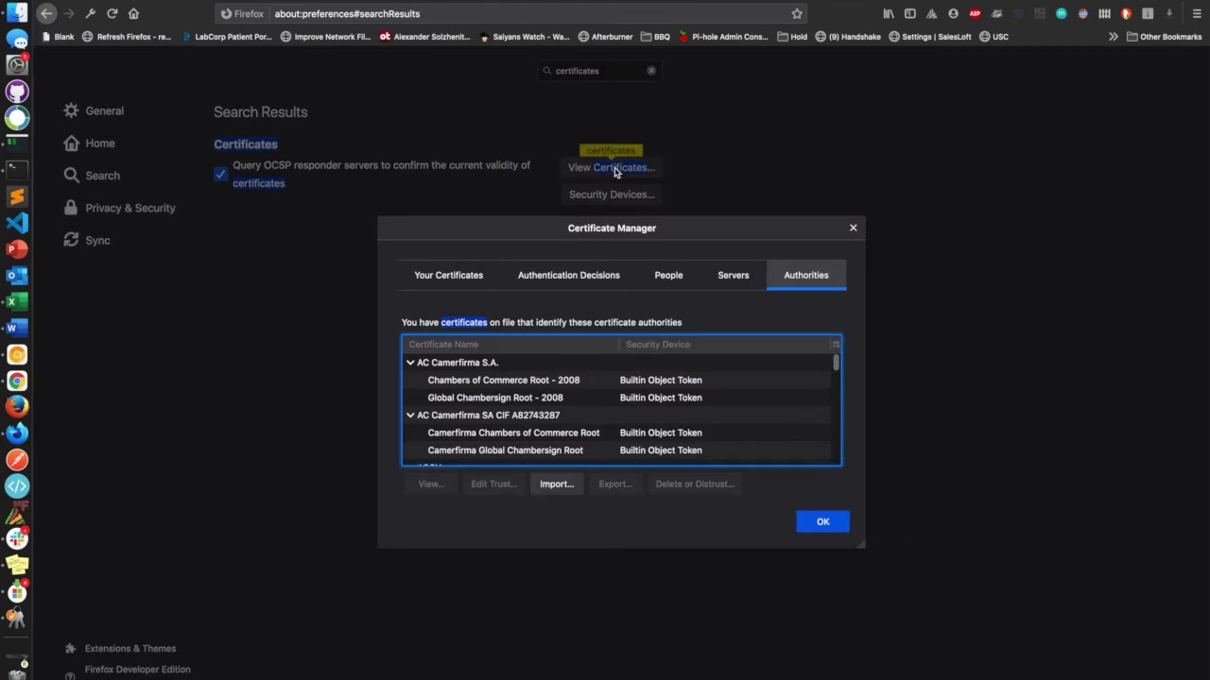
# Import Applications/ZebraTester/RuntimeData/root.cer as a certificate authority.
pyautogui.click(555, 485)
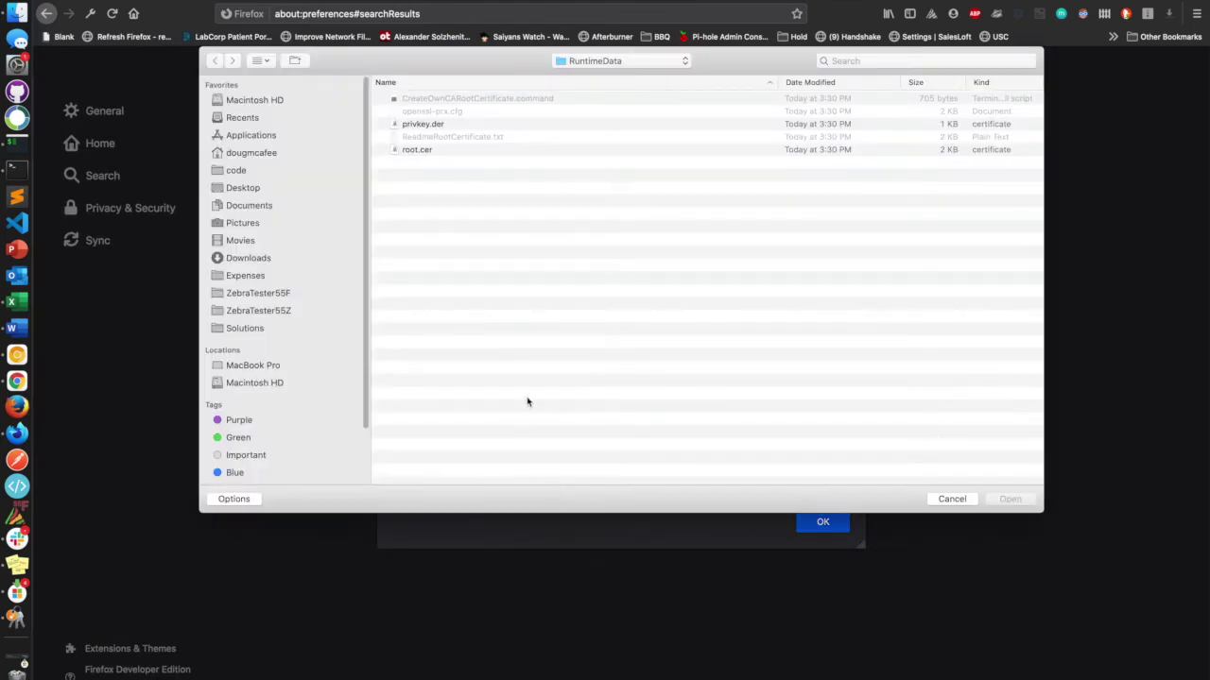
pyautogui.click(417, 150)
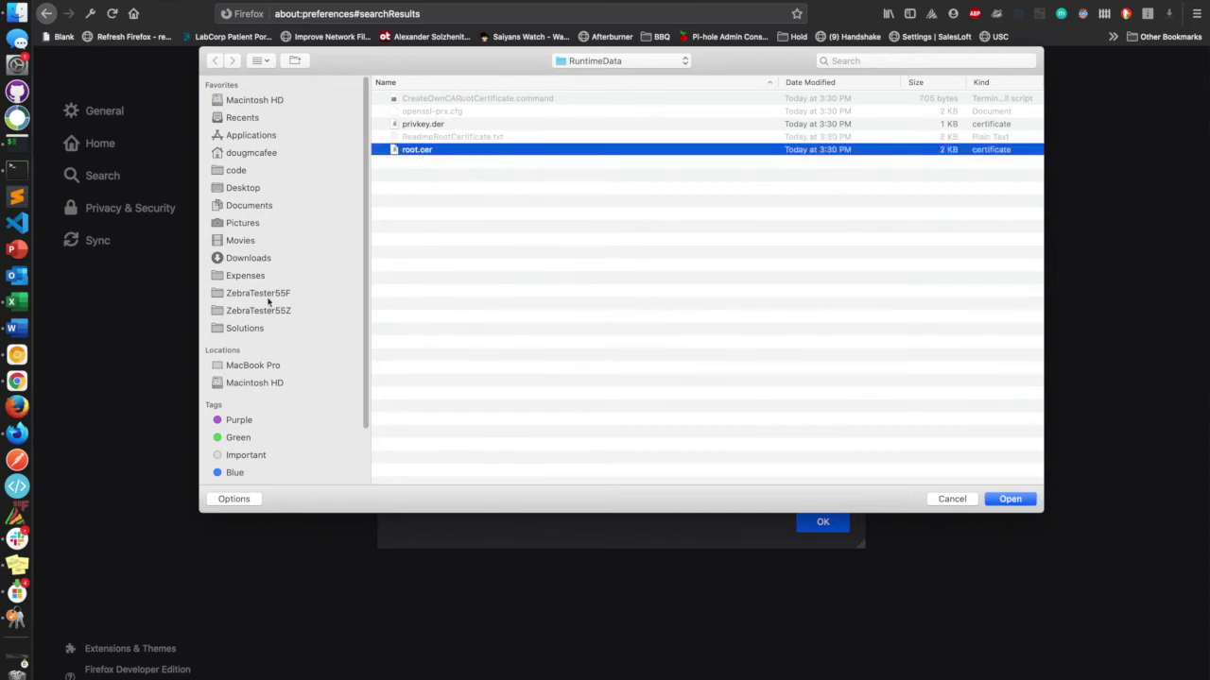
pyautogui.click(242, 135)
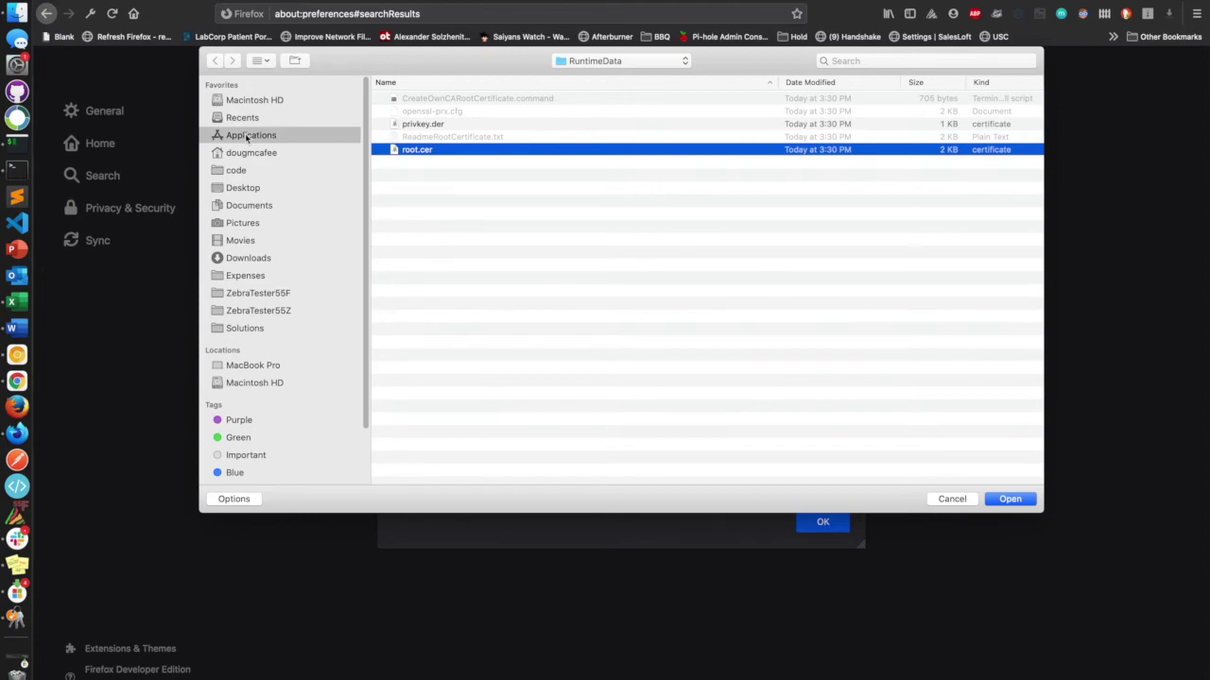
pyautogui.scroll(-15, 555, 262)
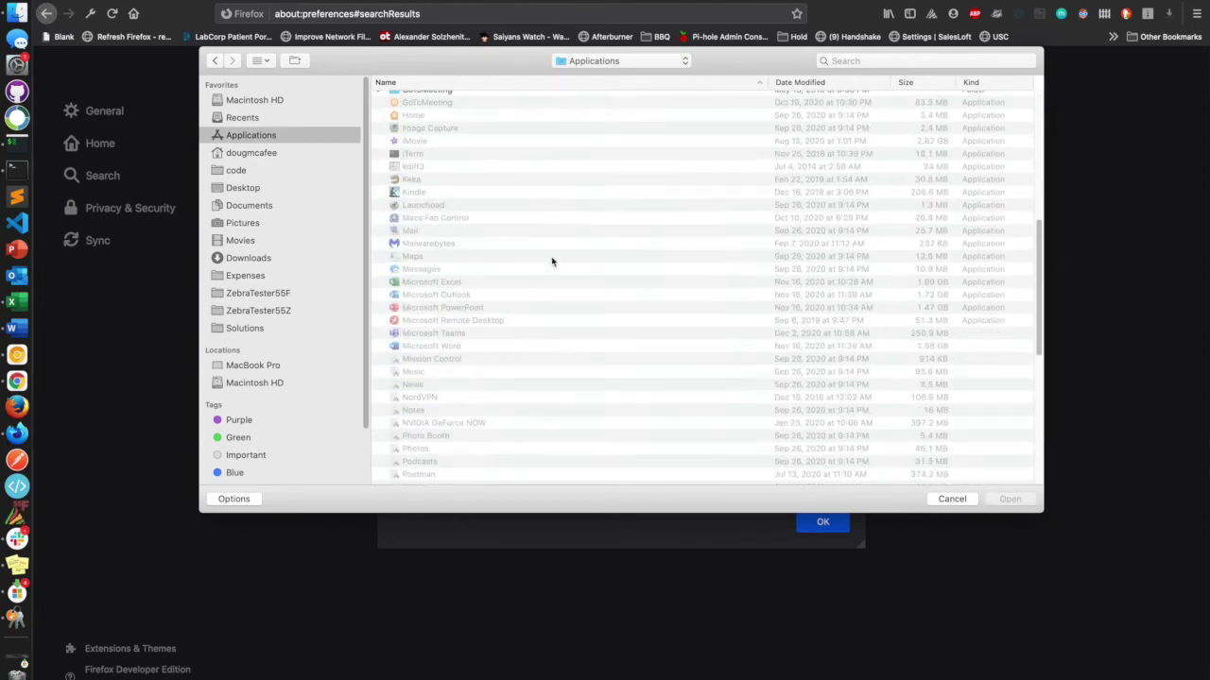
pyautogui.doubleClick(435, 441)
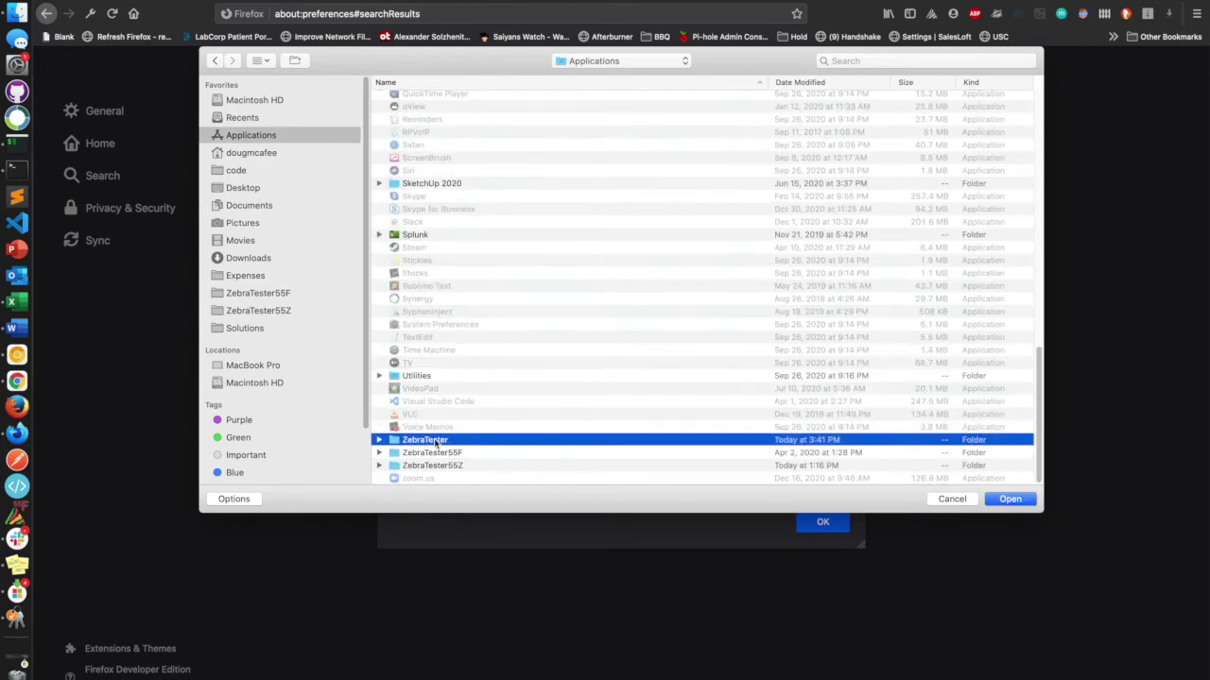
pyautogui.scroll(-2, 439, 294)
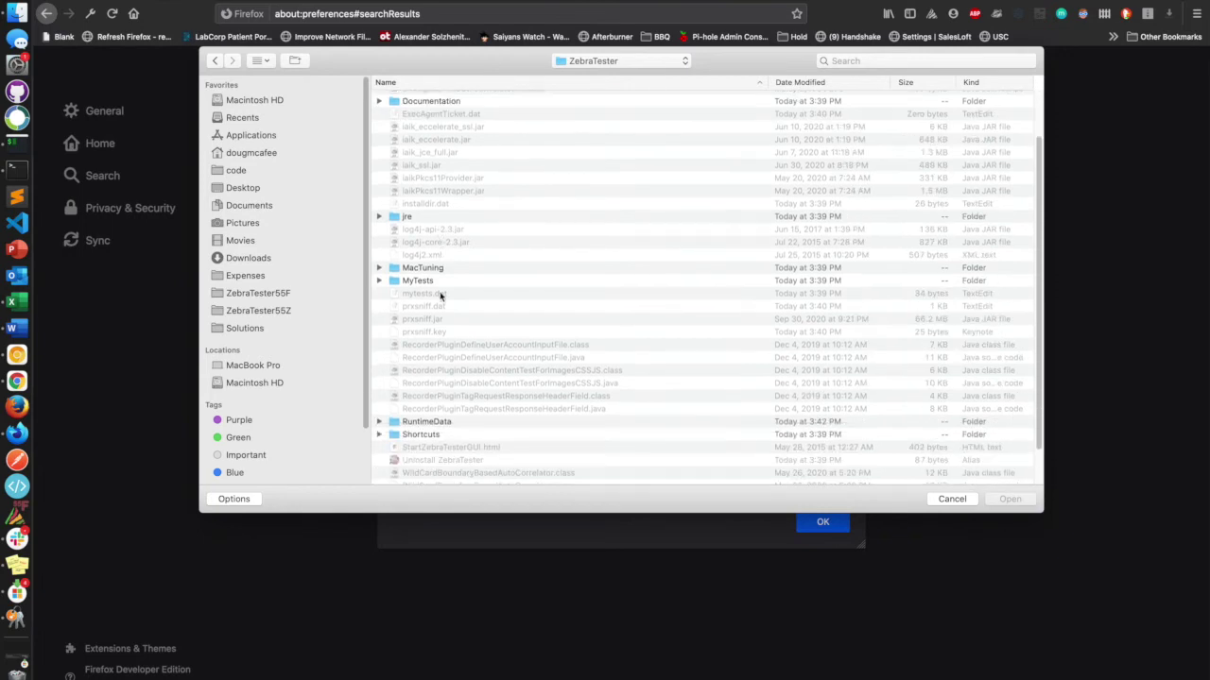
pyautogui.doubleClick(409, 423)
pyautogui.click(419, 151)
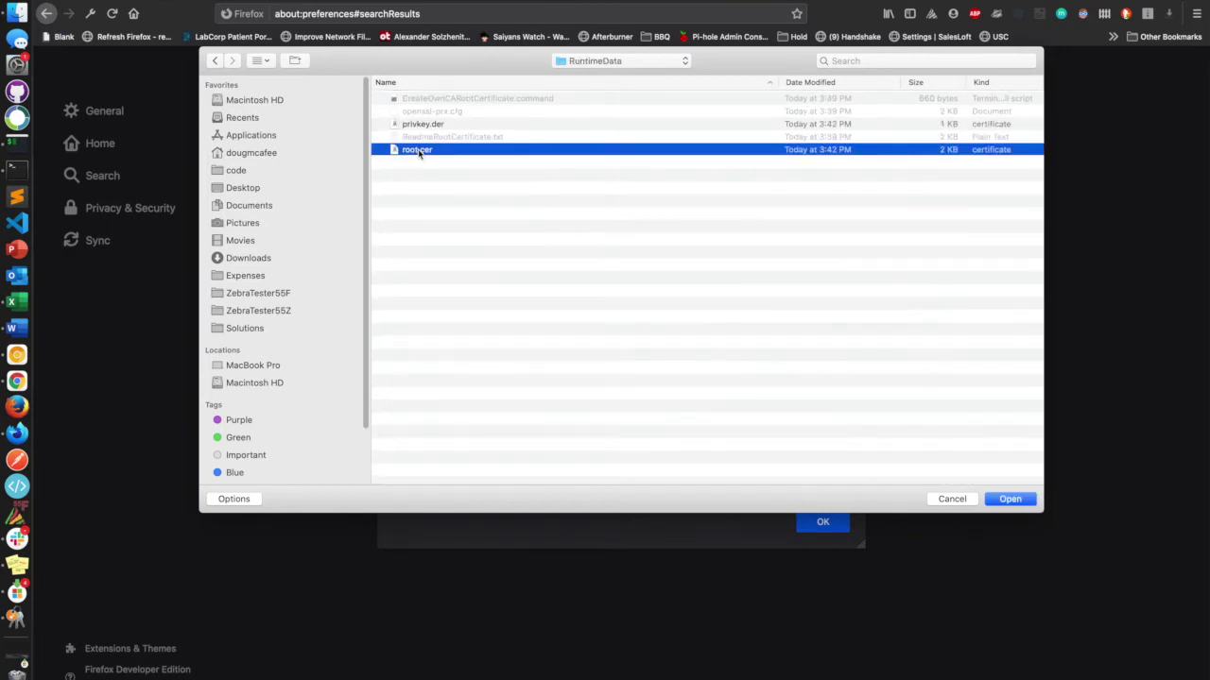
pyautogui.click(1008, 500)
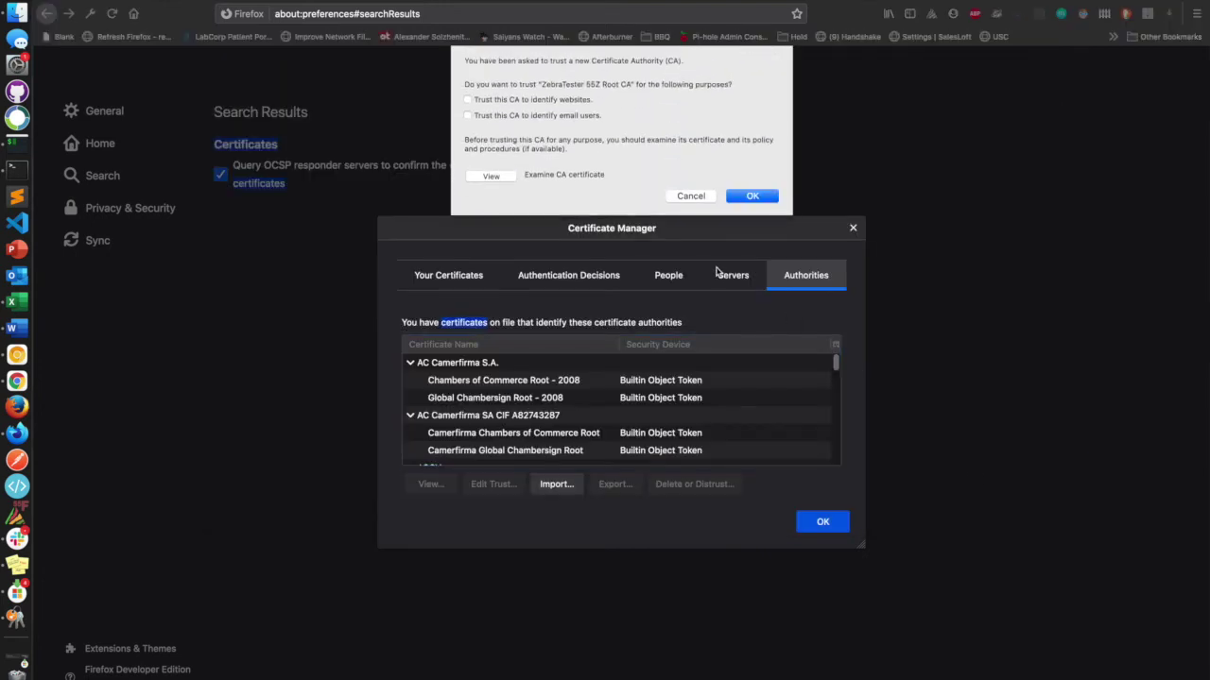
# Trust the ZebraTester 55Z Root CA for websites and e-mail, then close the certificate manager.
pyautogui.click(469, 115)
pyautogui.click(752, 196)
pyautogui.click(834, 520)
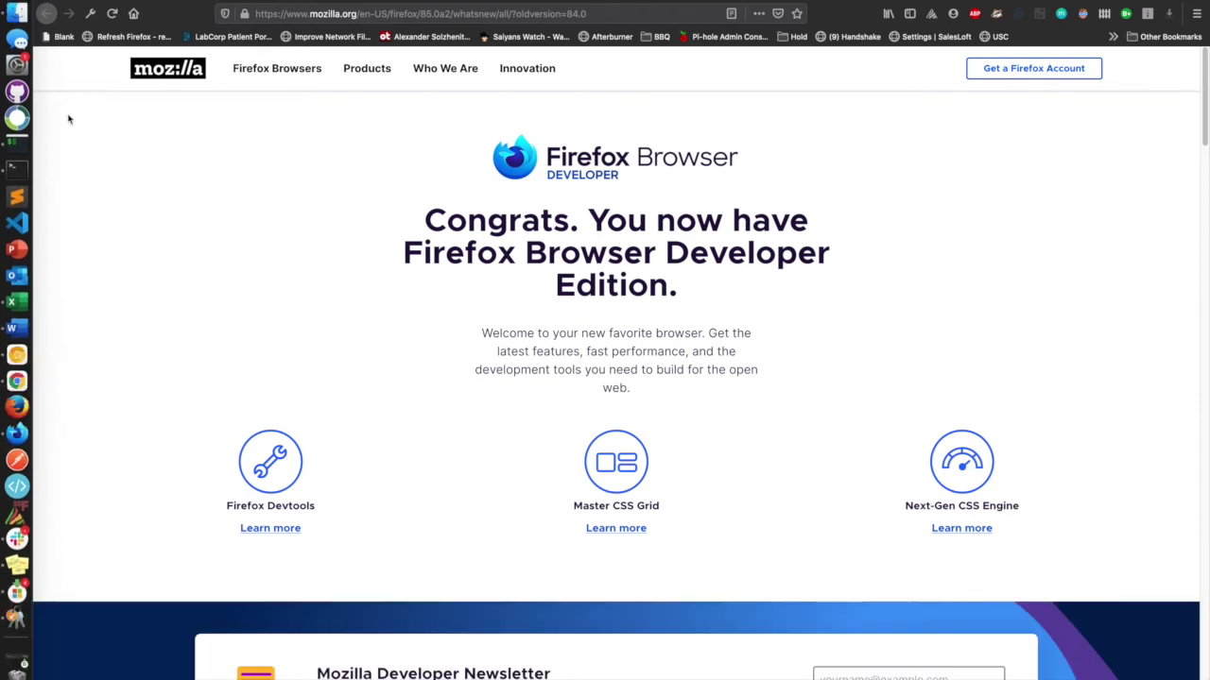
# Drag ZebraTester Console from Finder's Applications/ZebraTester folder onto the Dock.
pyautogui.click(17, 20)
pyautogui.click(286, 79)
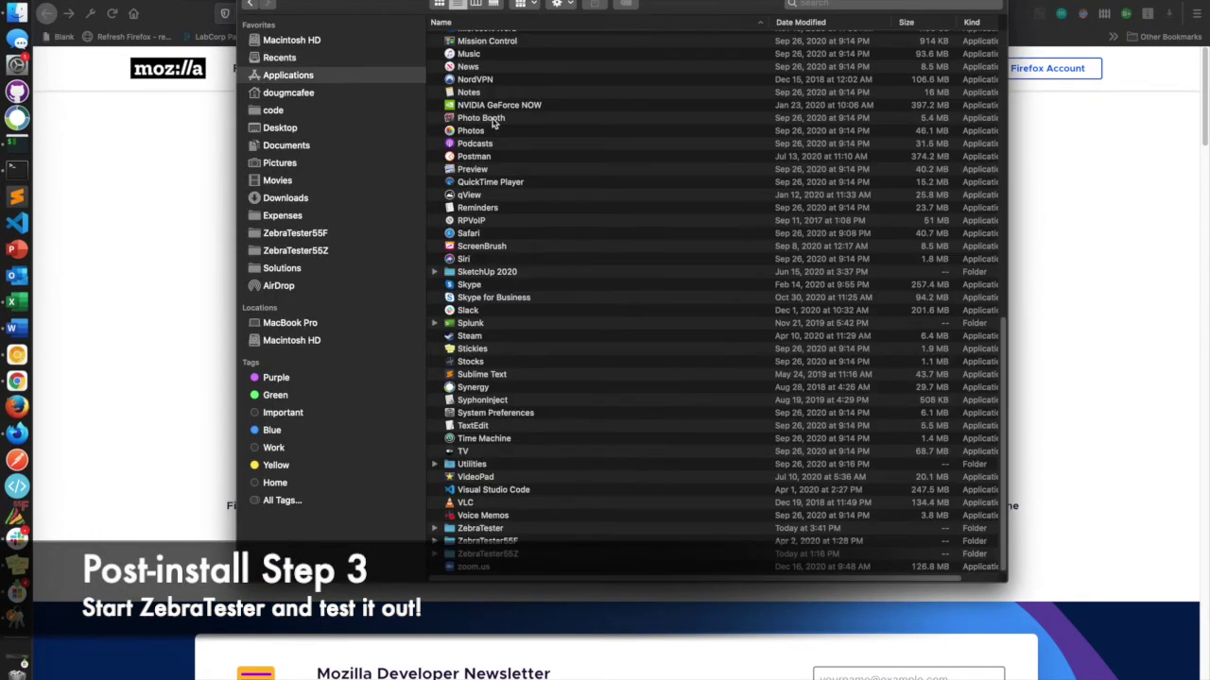
pyautogui.doubleClick(482, 528)
pyautogui.click(508, 502)
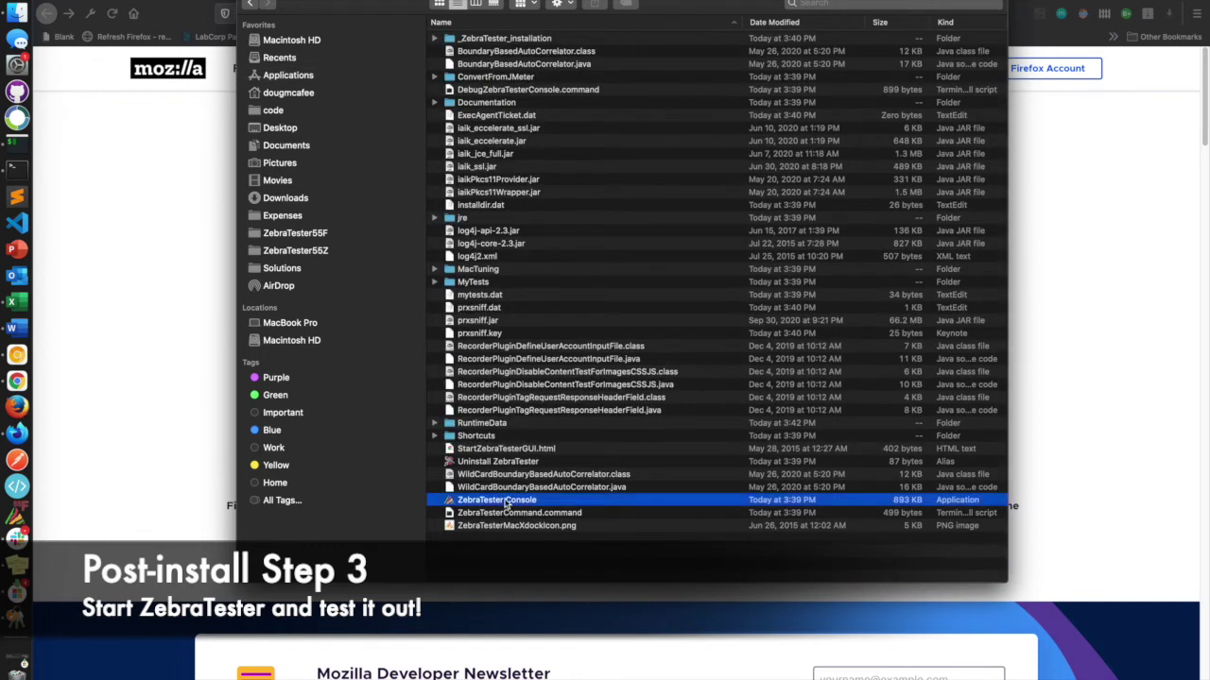
pyautogui.moveTo(527, 508); pyautogui.dragTo(23, 508)
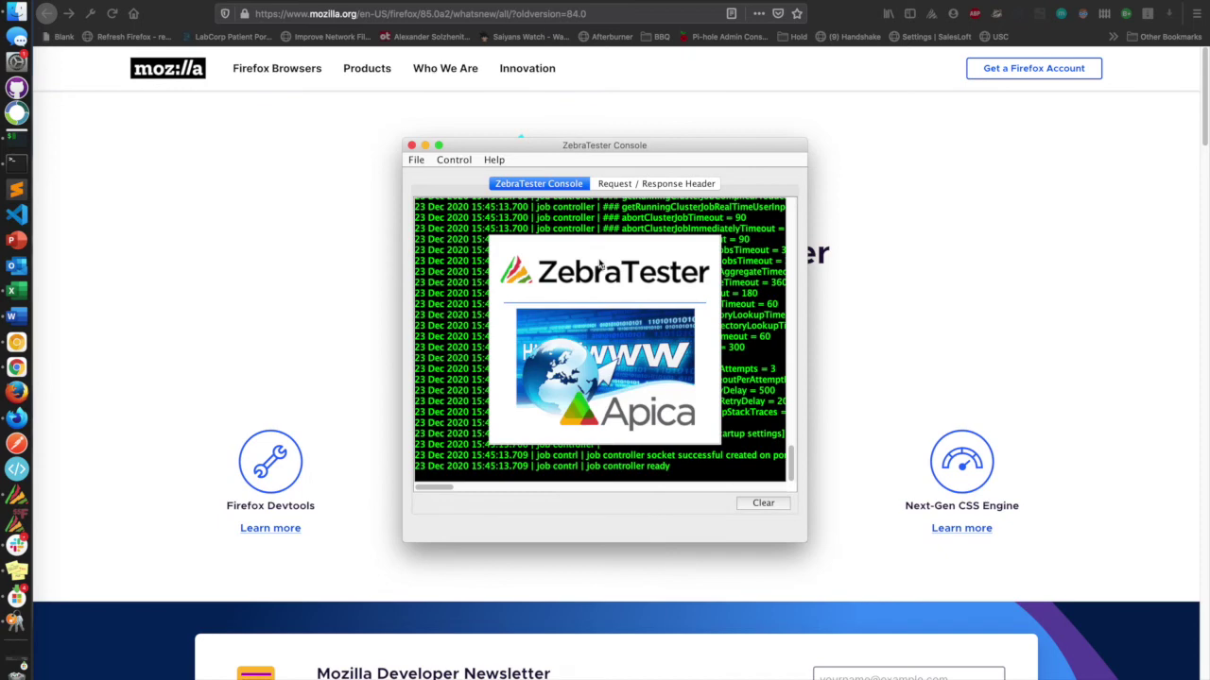
# Move the ZebraTester Console window right and widen it to show full log lines.
pyautogui.moveTo(719, 149); pyautogui.dragTo(1029, 152)
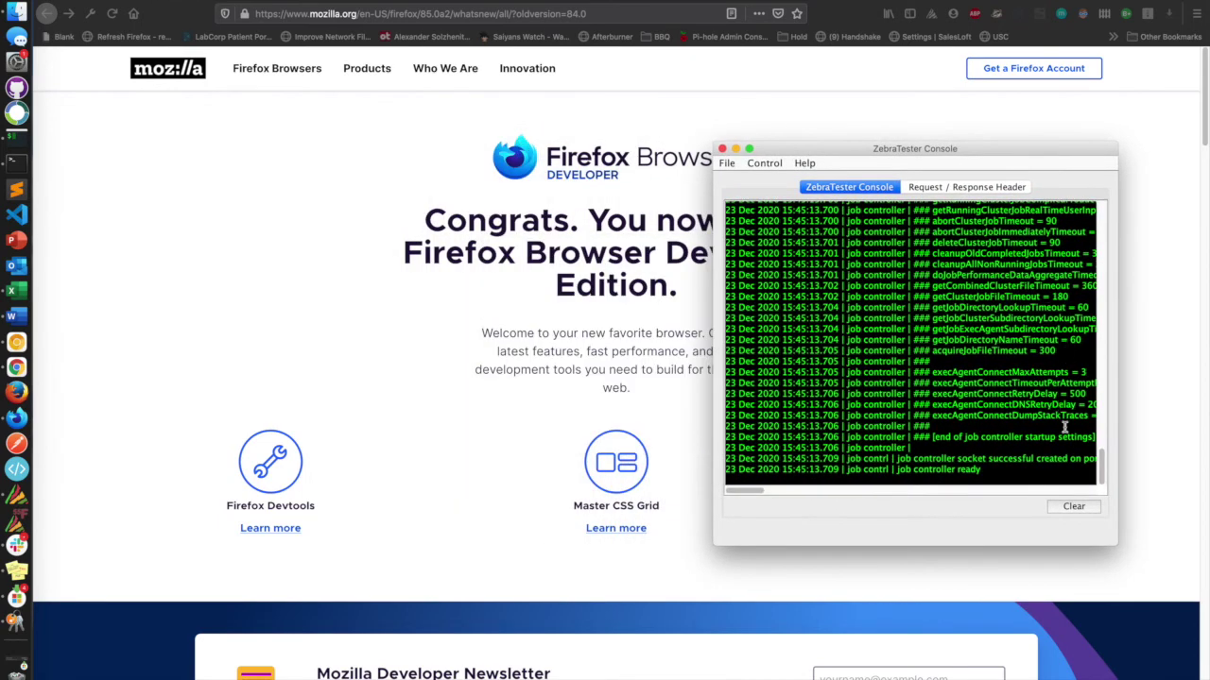
pyautogui.moveTo(1117, 538); pyautogui.dragTo(1181, 534)
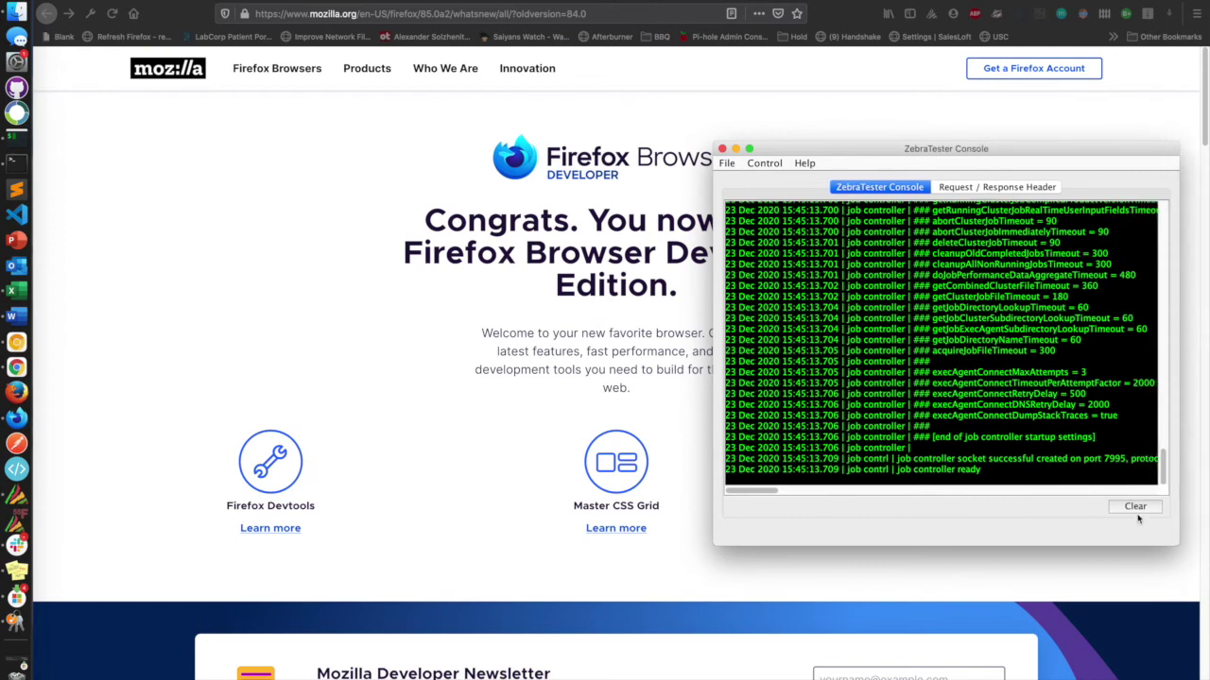
pyautogui.moveTo(714, 475); pyautogui.dragTo(287, 477)
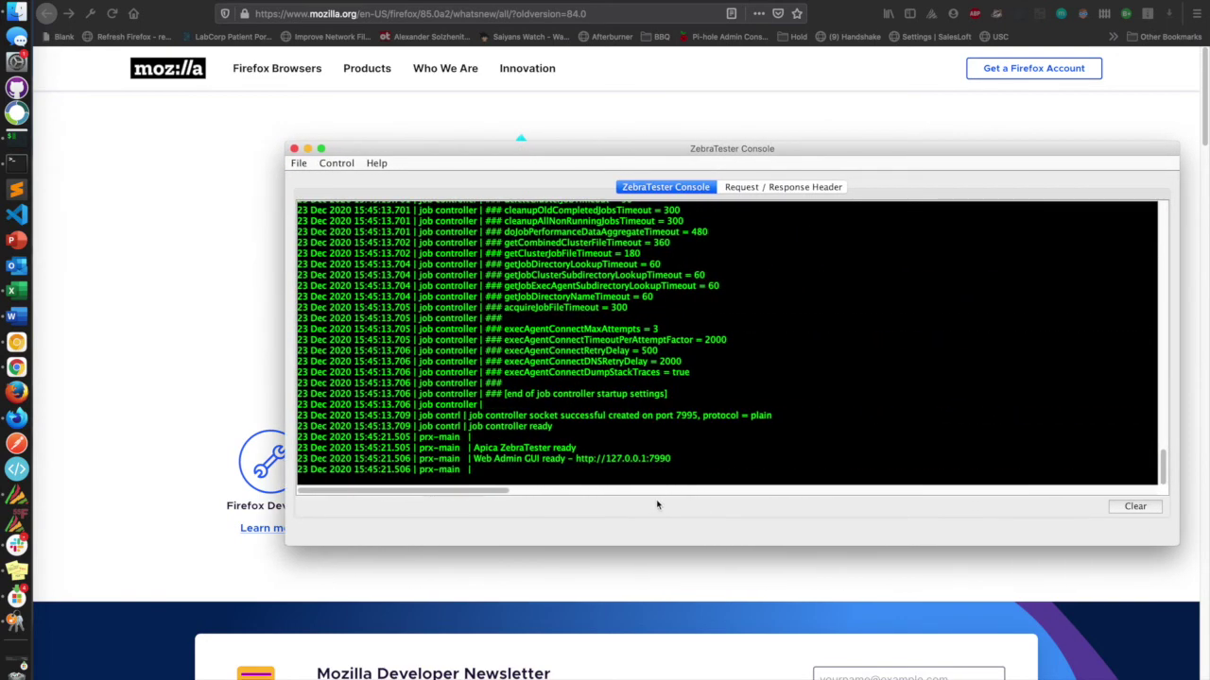
pyautogui.moveTo(472, 448); pyautogui.dragTo(709, 457)
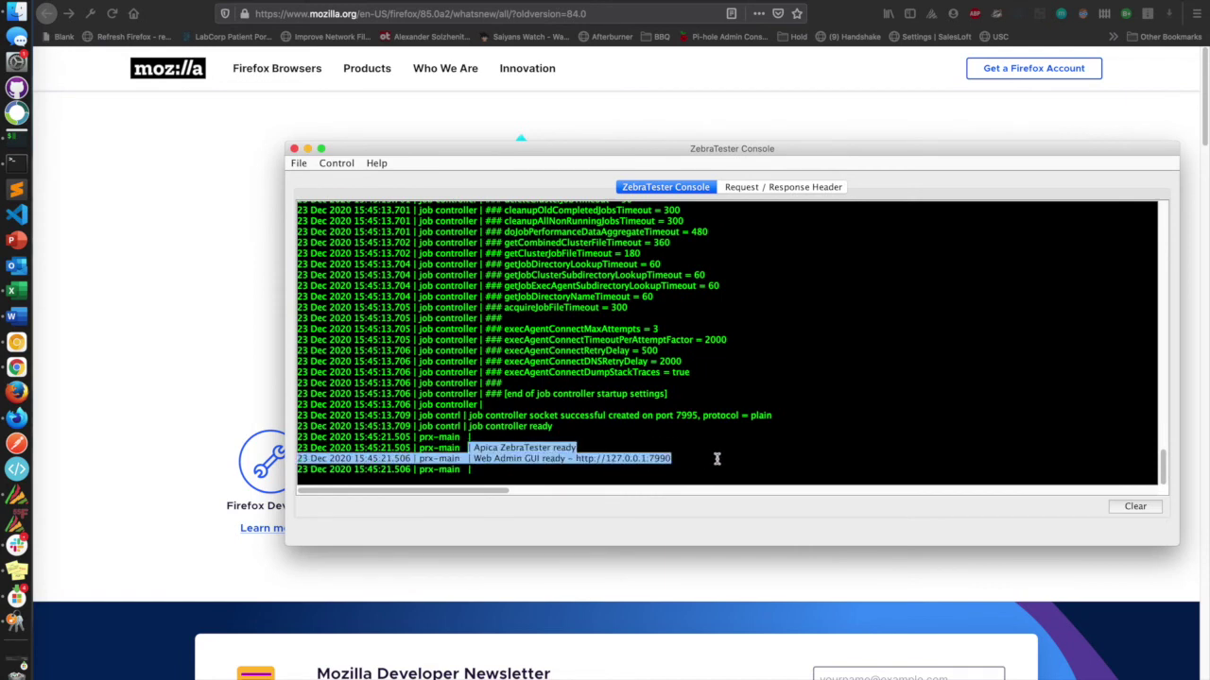
pyautogui.click(716, 459)
pyautogui.moveTo(674, 460); pyautogui.dragTo(574, 460)
pyautogui.hotkey('ctrl', 'c')
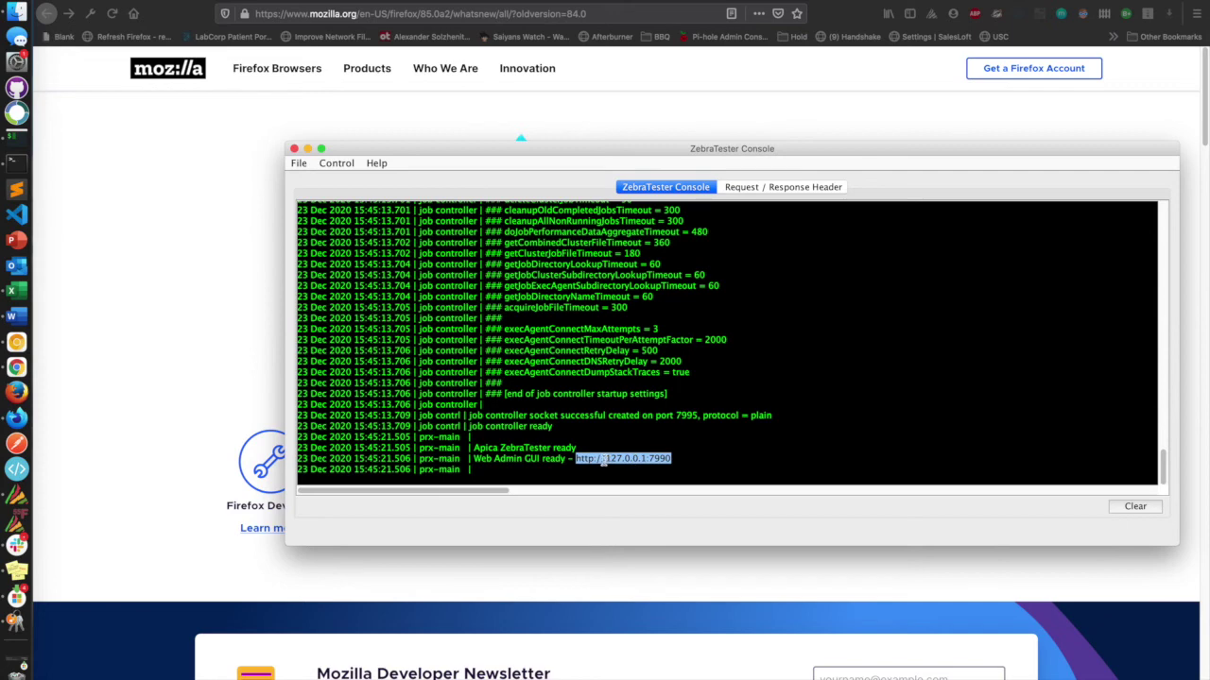
# Load 127.0.0.1:7990 in a new Chrome tab, turn off the Getting Started overlay, and return to Firefox.
pyautogui.click(18, 374)
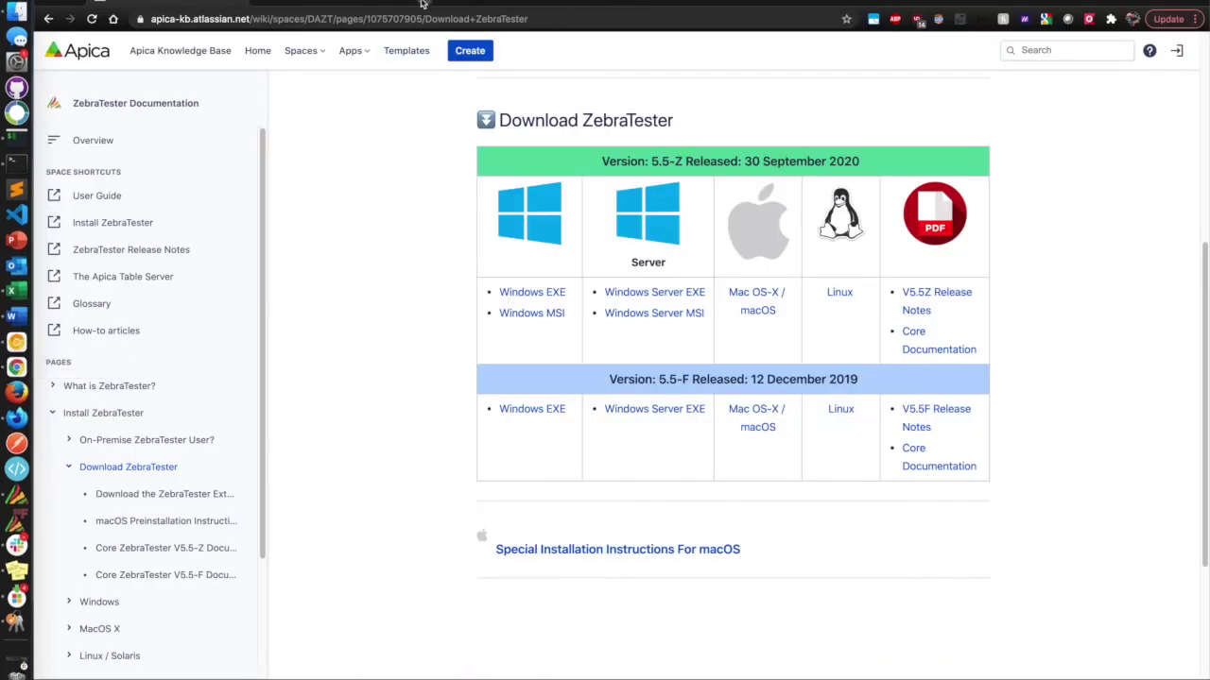
pyautogui.hotkey('ctrl', 't')
pyautogui.hotkey('ctrl', 'v')
pyautogui.press('Return')
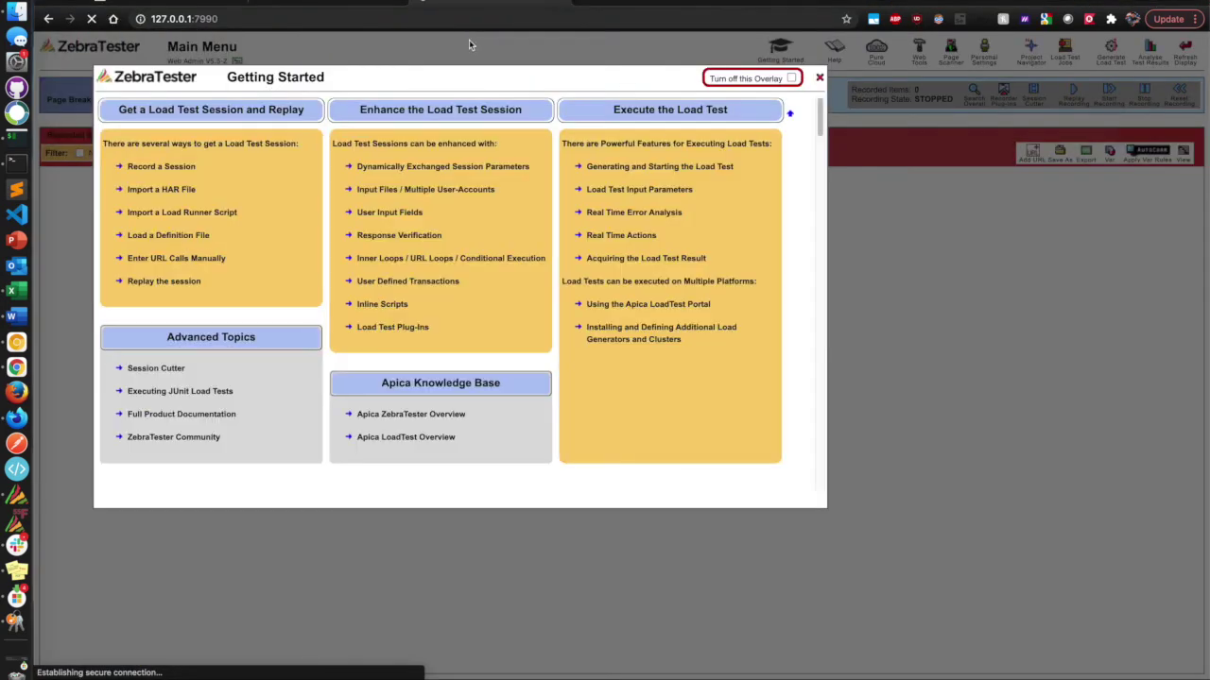
pyautogui.click(791, 78)
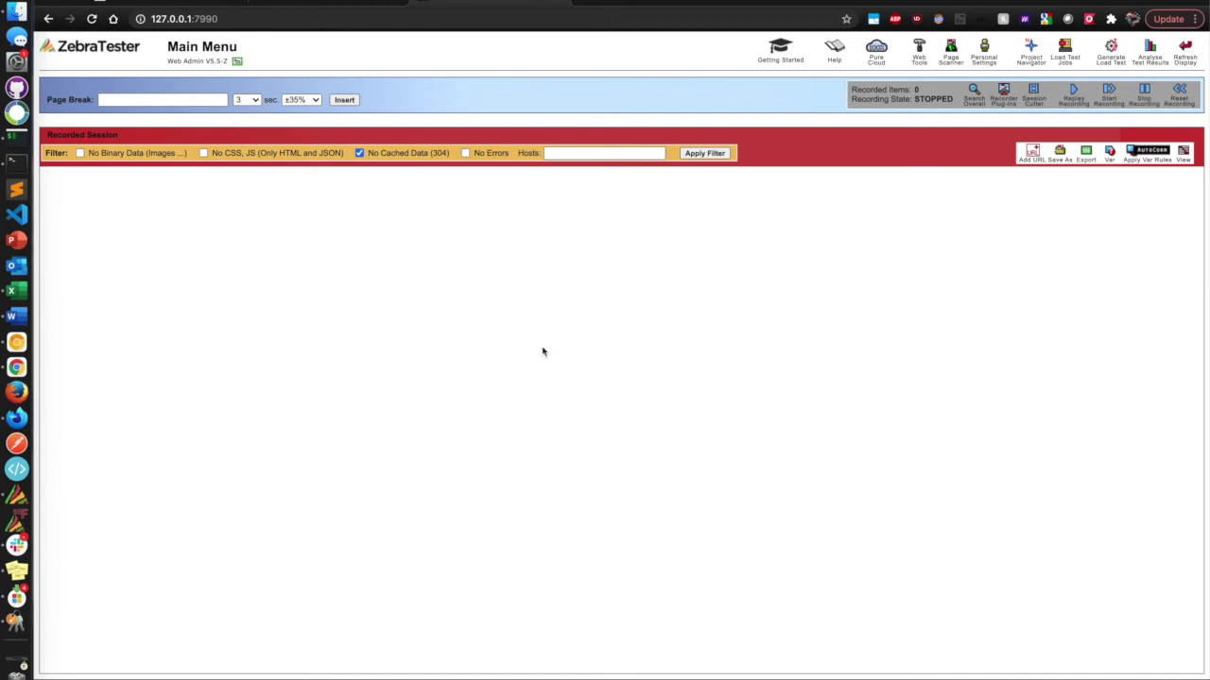
pyautogui.click(19, 417)
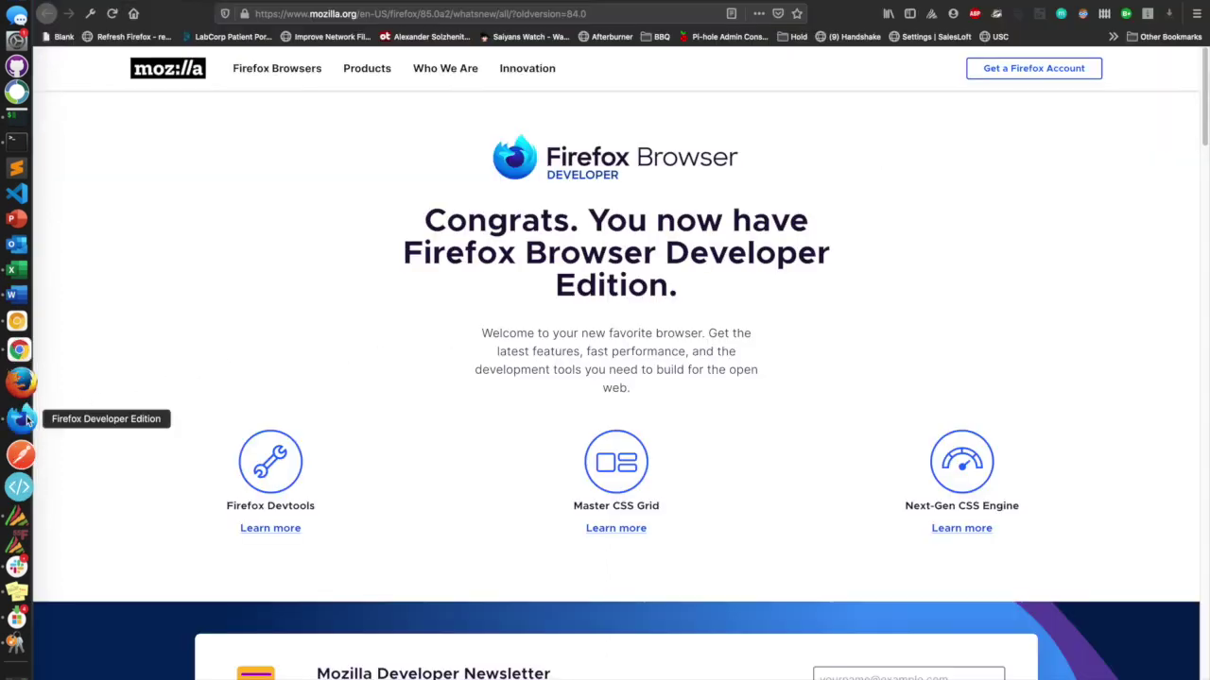
# Start a ZebraTester recording from the Firefox extension and browse to apica.io in a new tab.
pyautogui.click(930, 14)
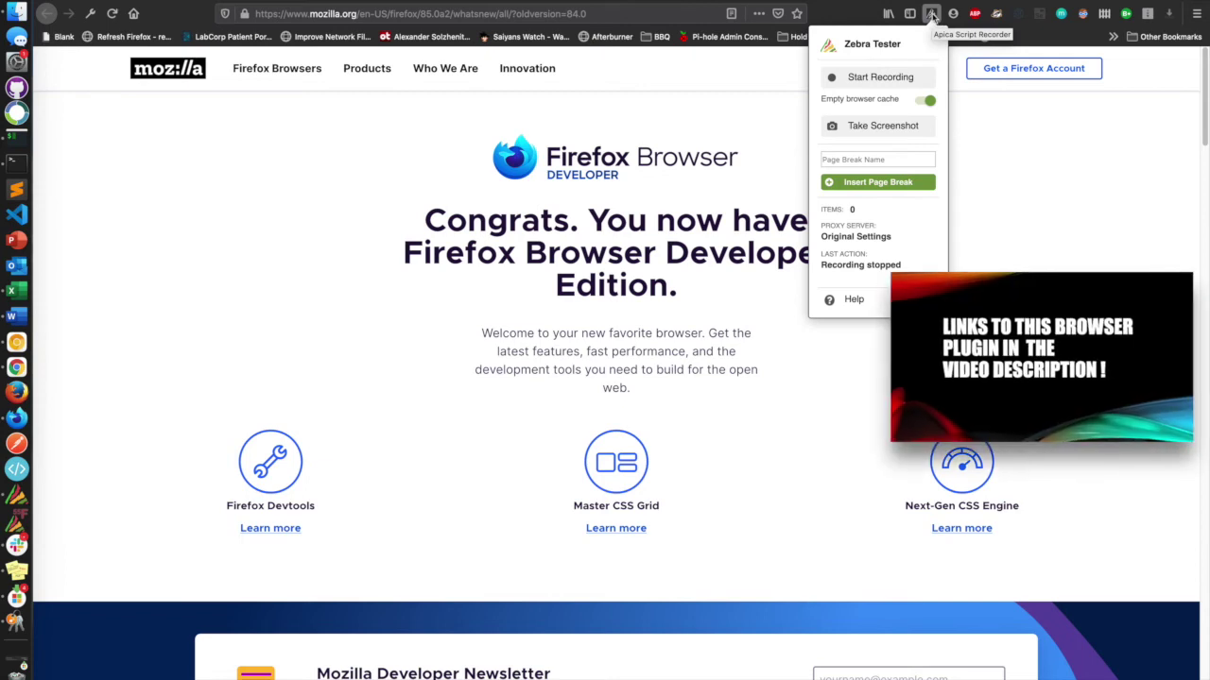
pyautogui.click(880, 77)
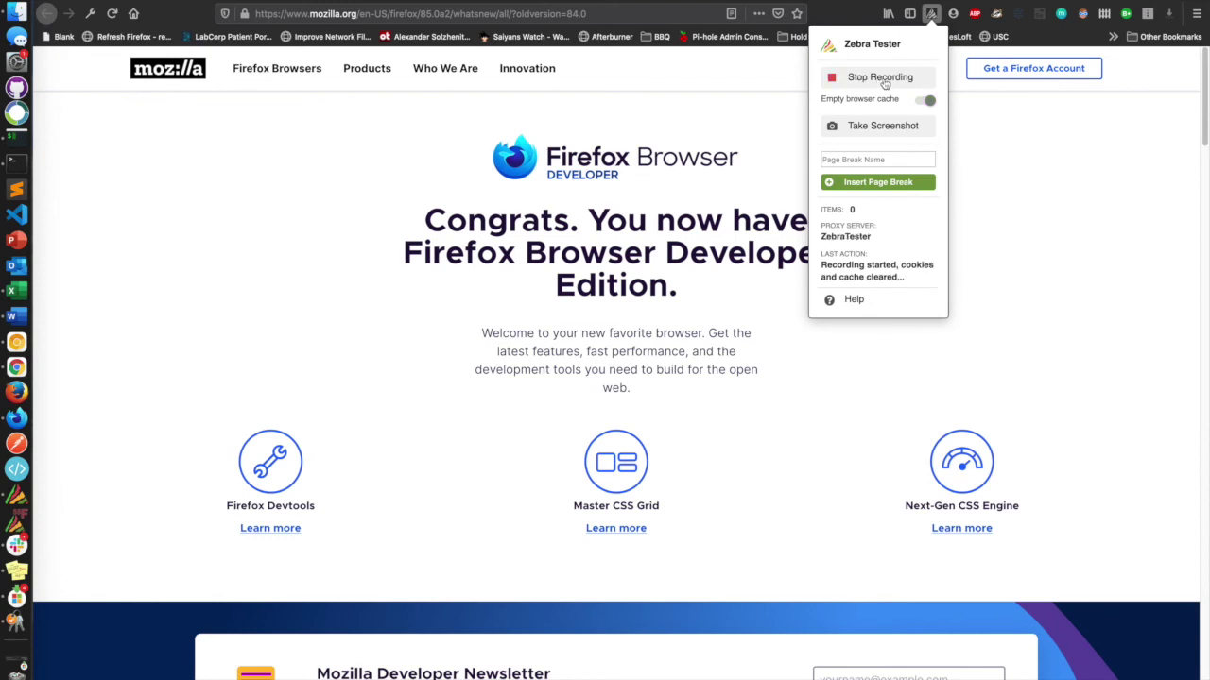
pyautogui.press('super+t')
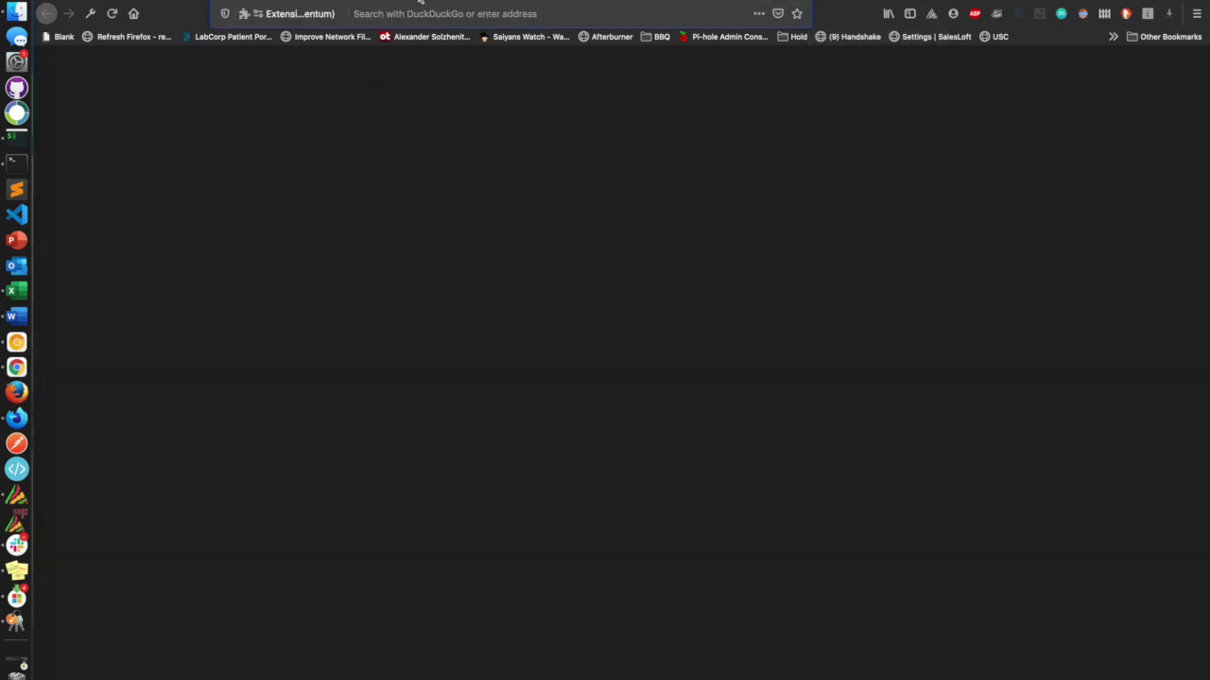
pyautogui.write('b')
pyautogui.press('BackSpace')
pyautogui.write('apica.io')
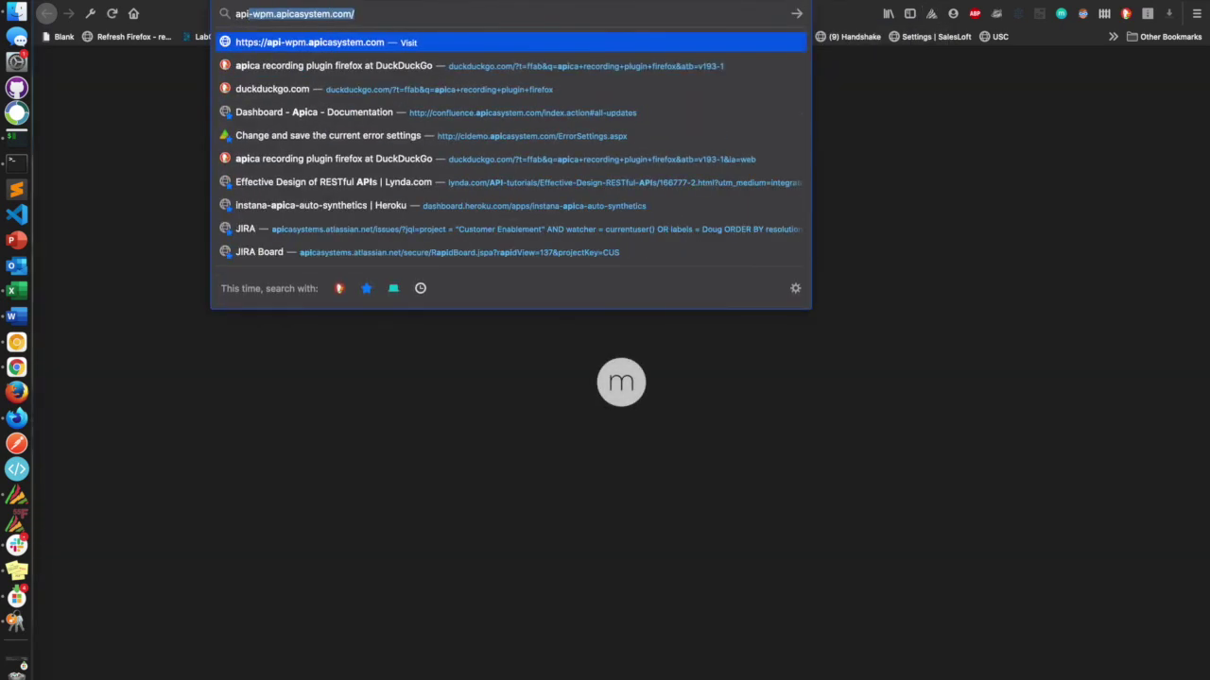
pyautogui.press('Return')
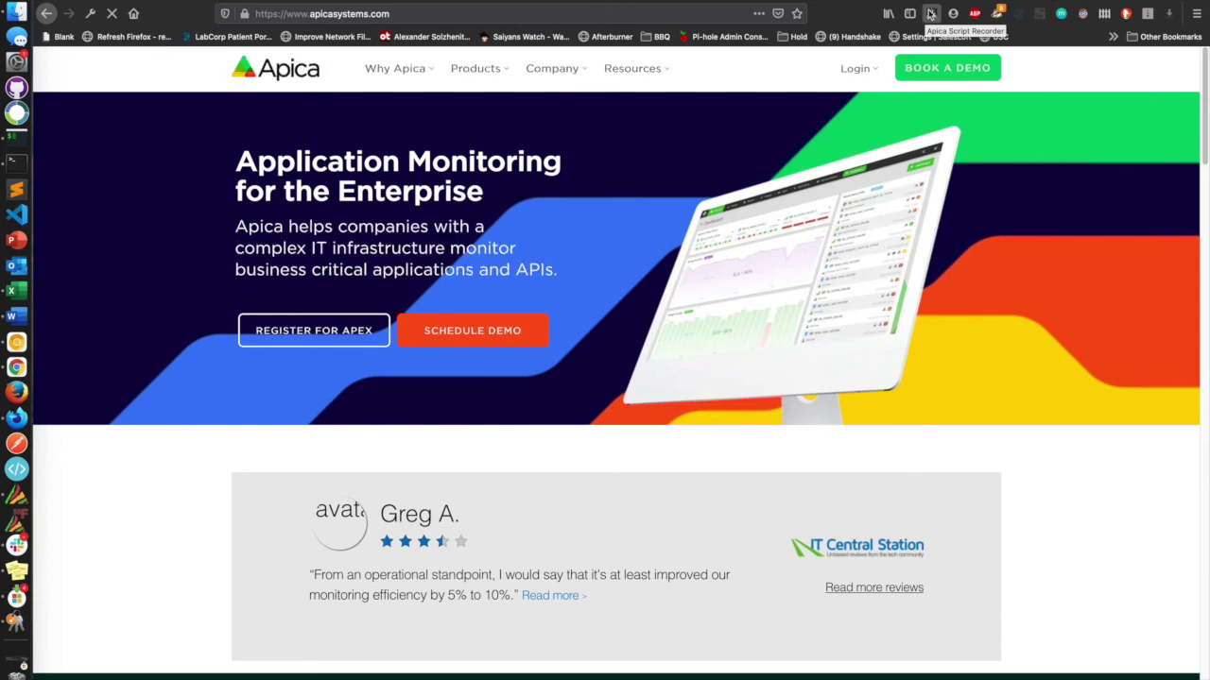
# Stop the ZebraTester recording at 57 captured items and switch to the Chrome web admin.
pyautogui.click(930, 13)
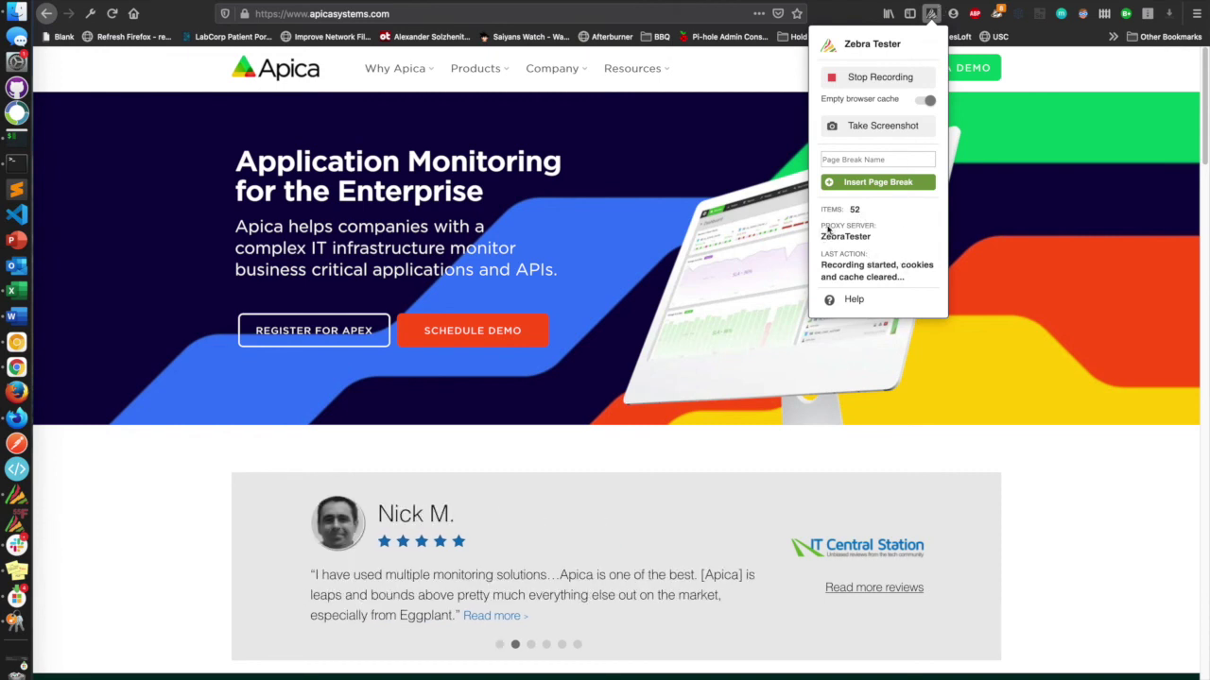
pyautogui.click(896, 82)
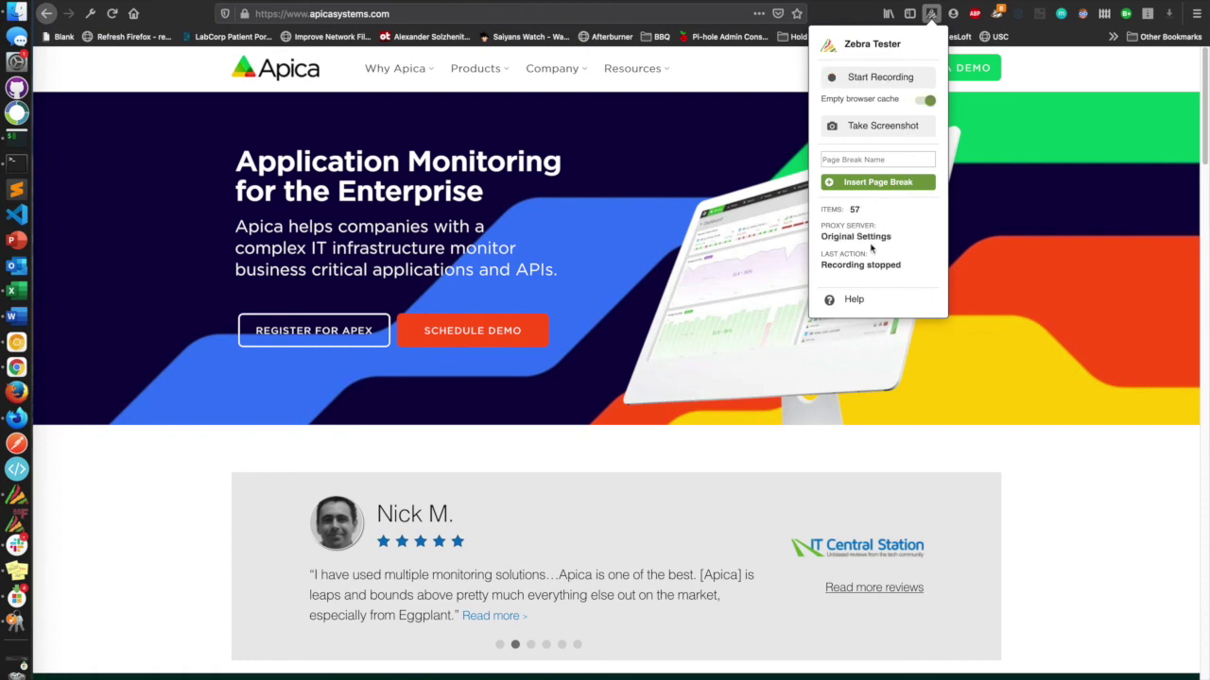
pyautogui.click(862, 80)
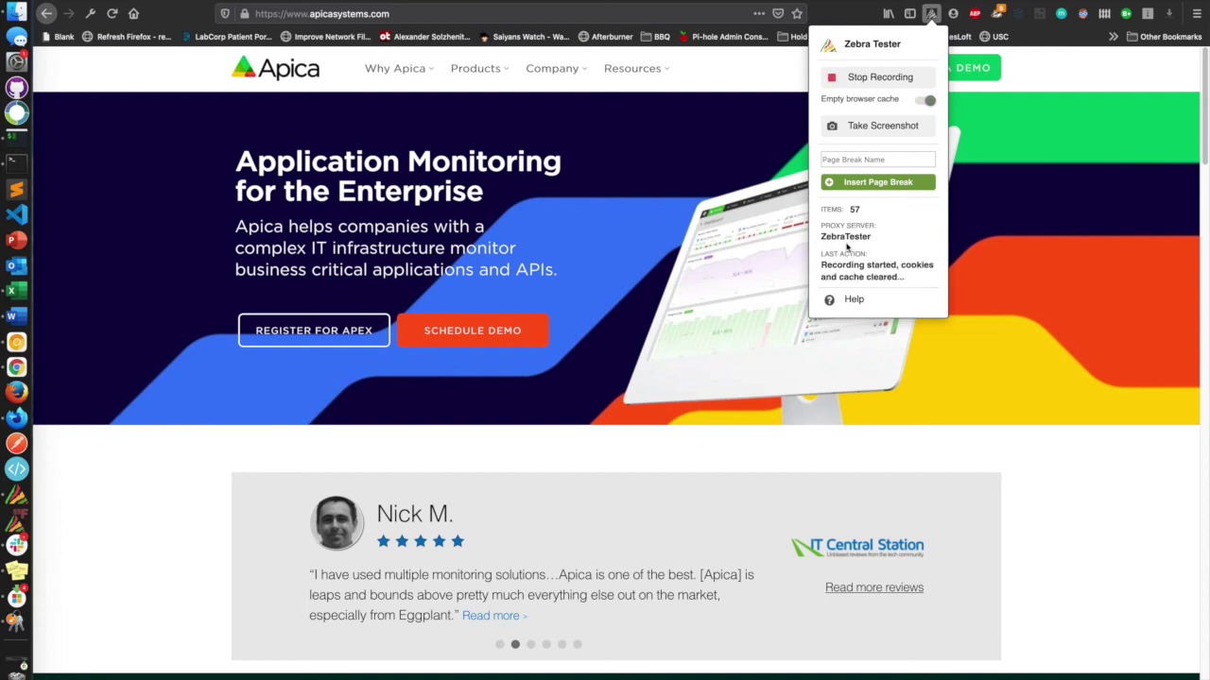
pyautogui.click(899, 79)
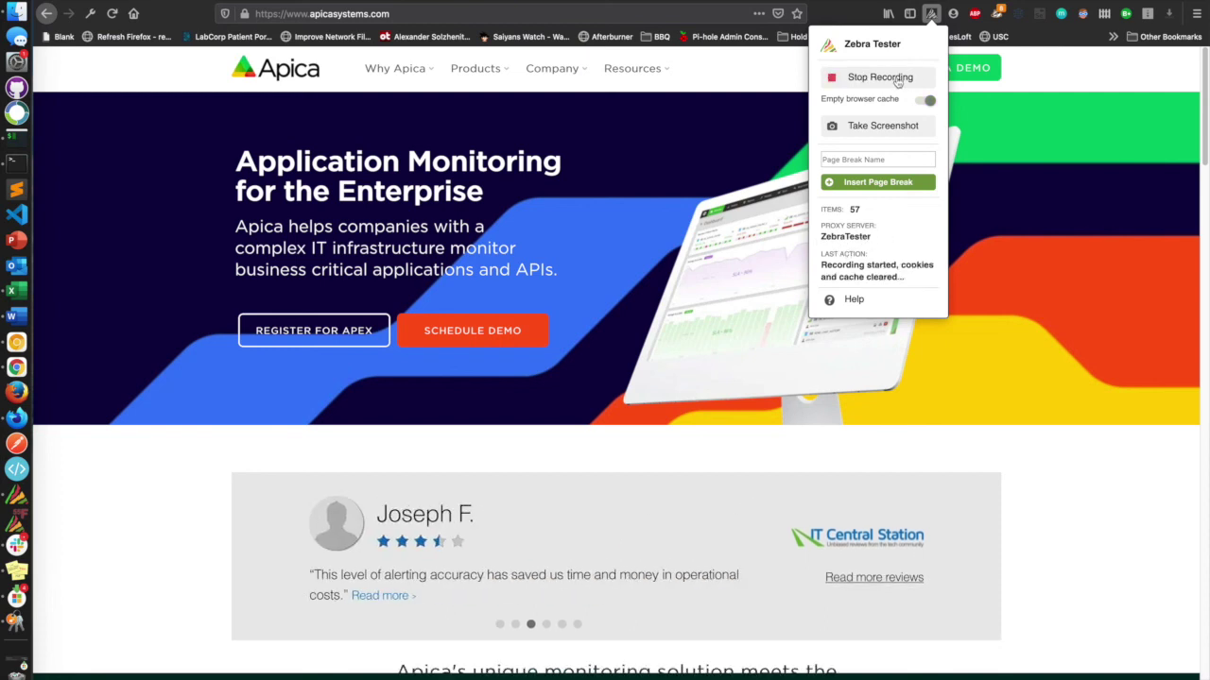
pyautogui.click(931, 13)
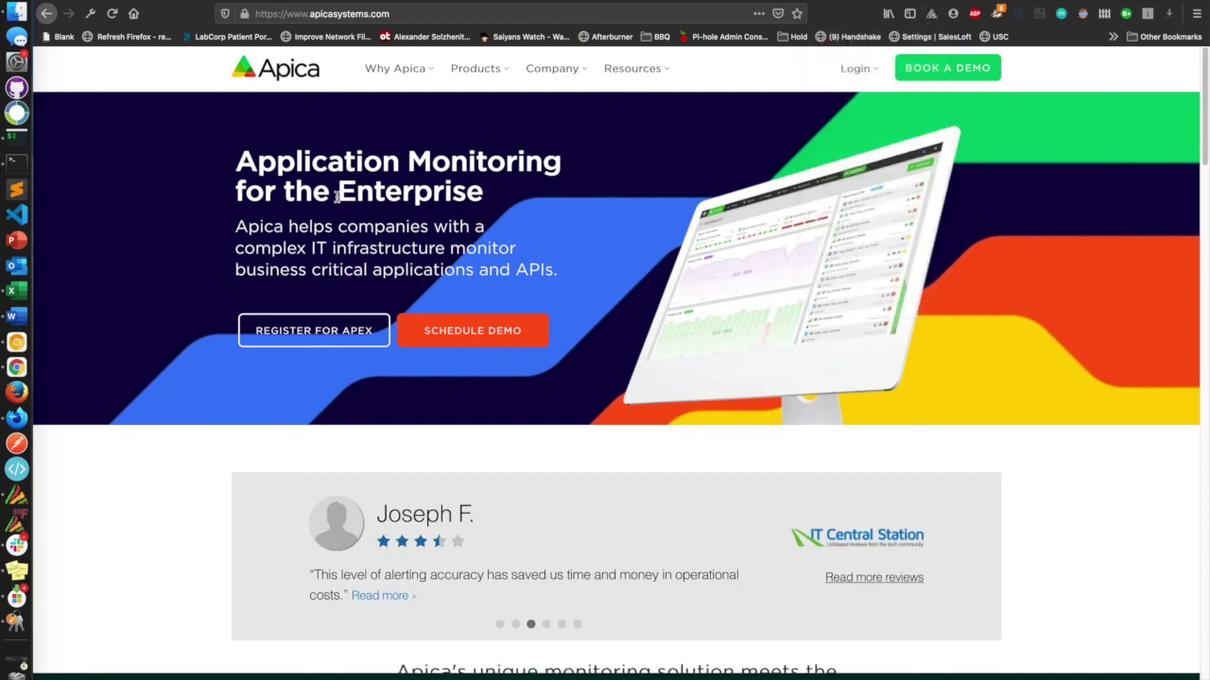
pyautogui.click(17, 367)
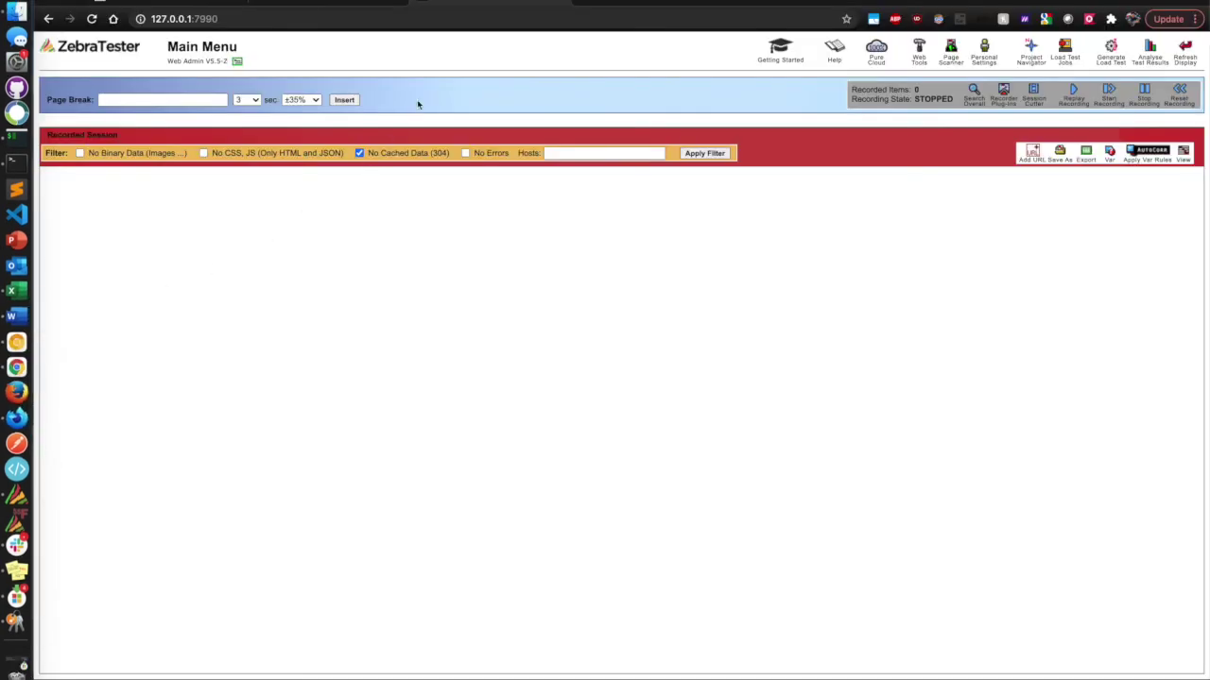
pyautogui.click(1185, 51)
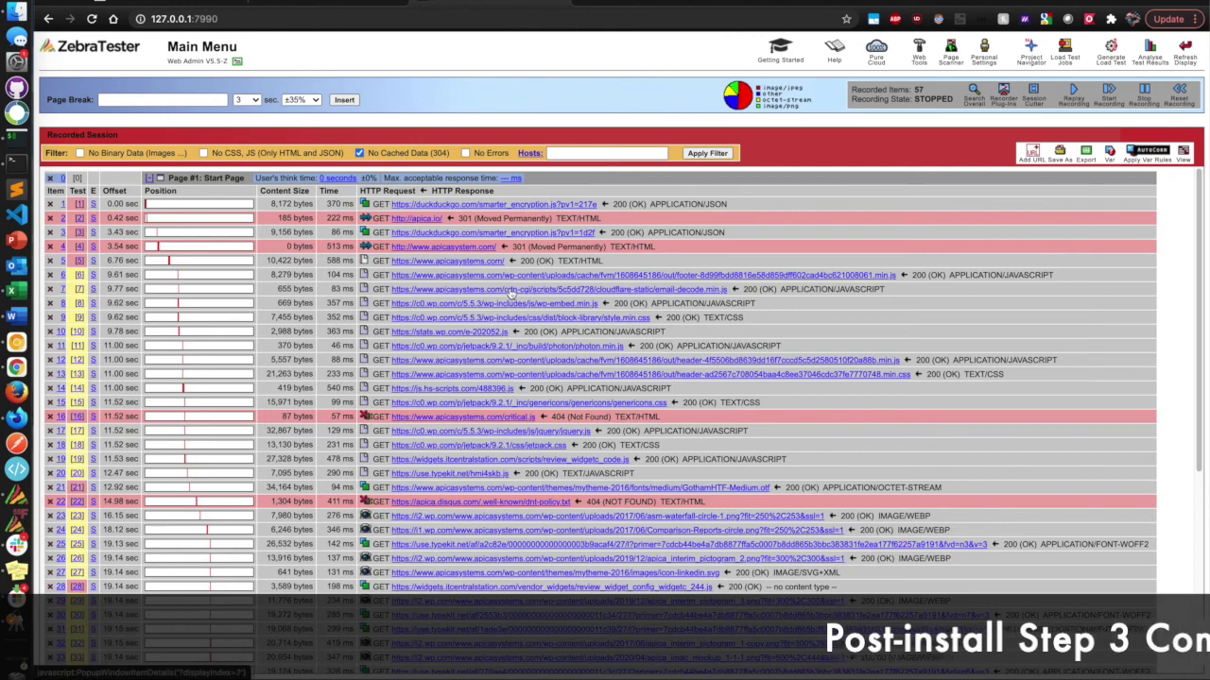
pyautogui.click(530, 154)
pyautogui.scroll(-3, 567, 324)
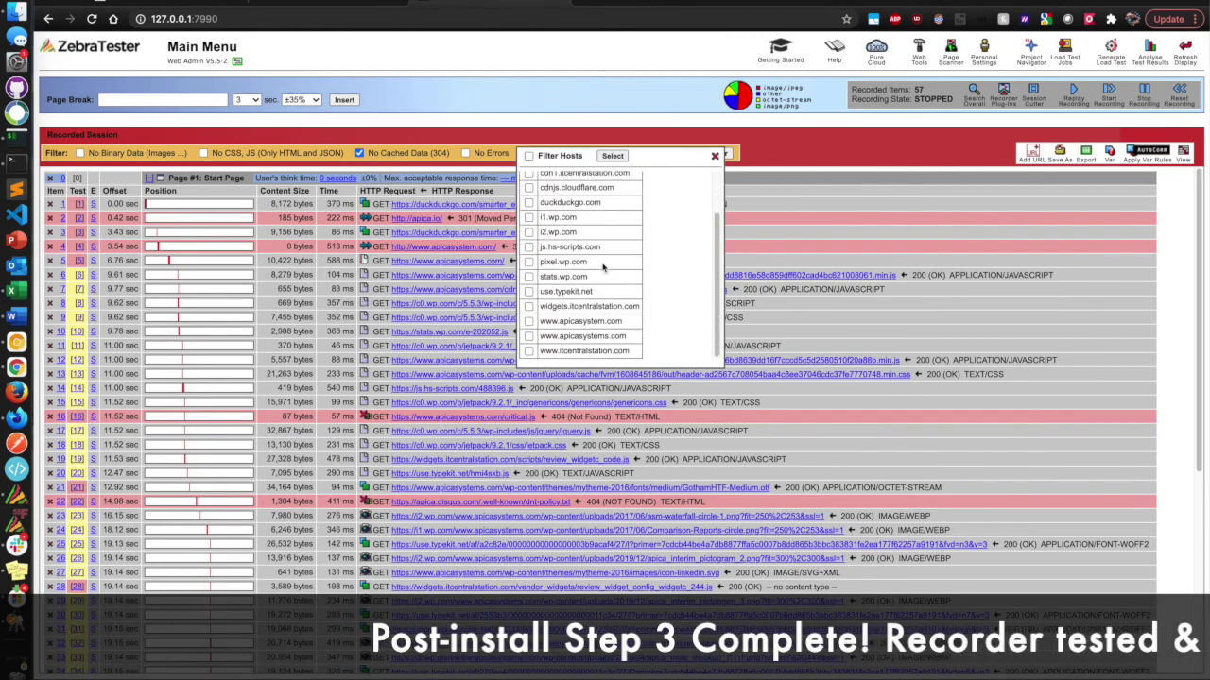
pyautogui.click(529, 321)
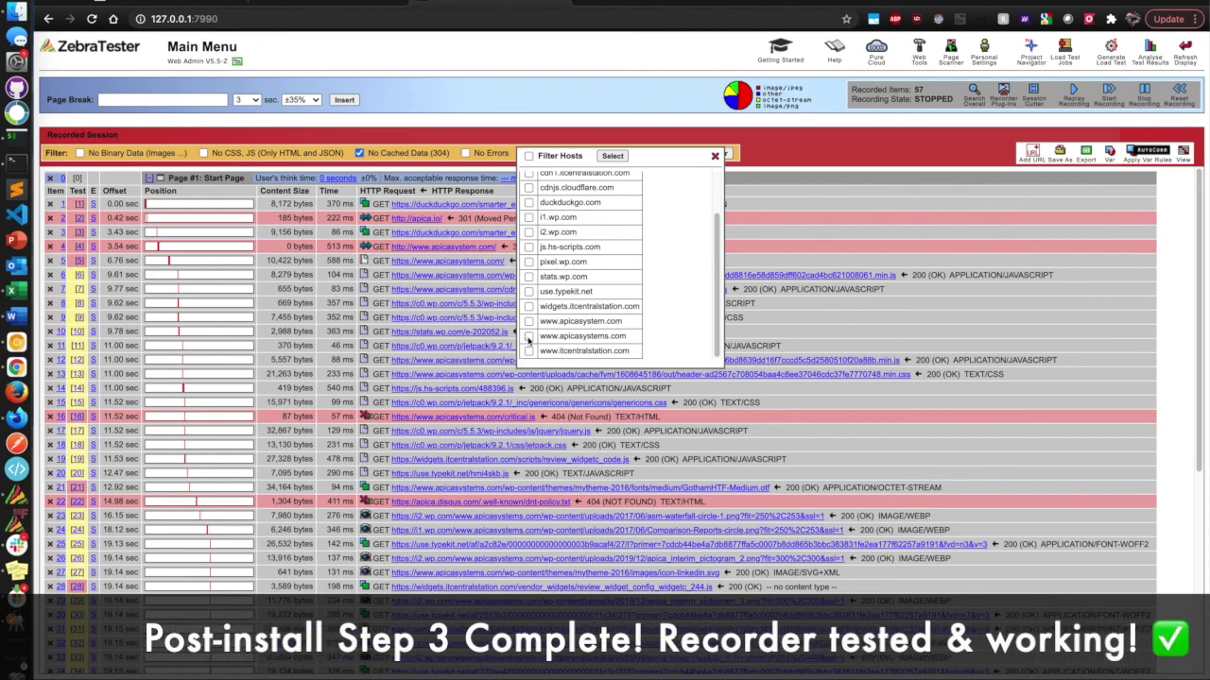
pyautogui.click(612, 155)
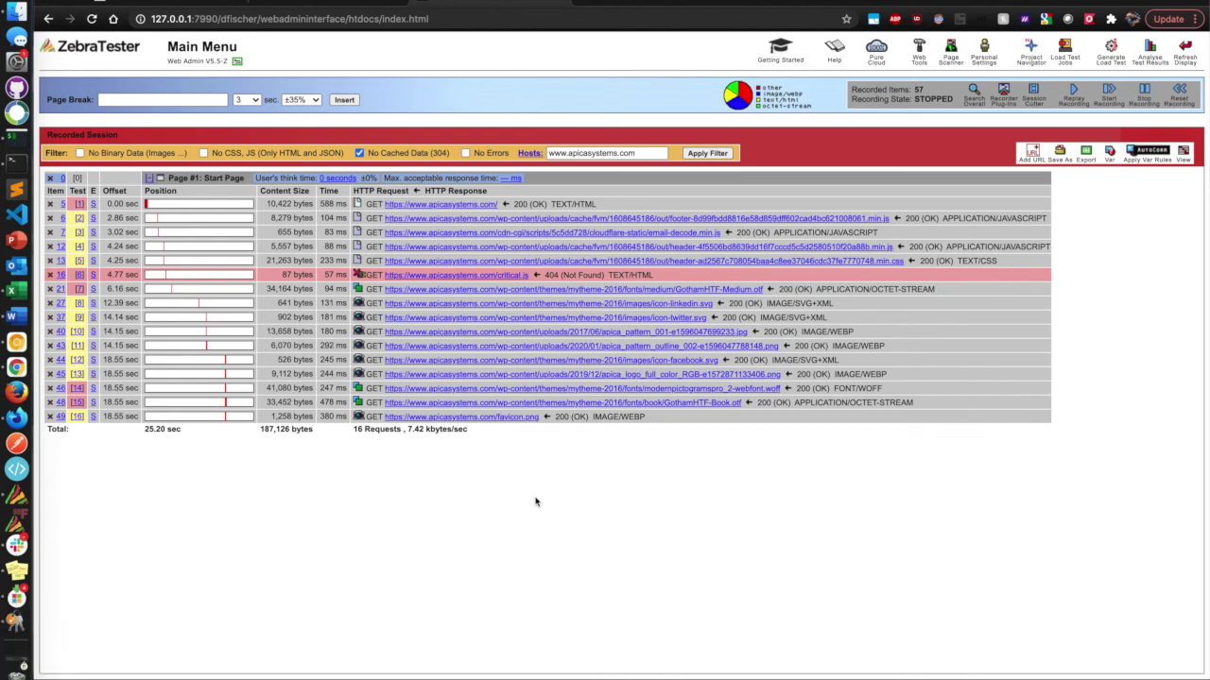
pyautogui.click(1179, 92)
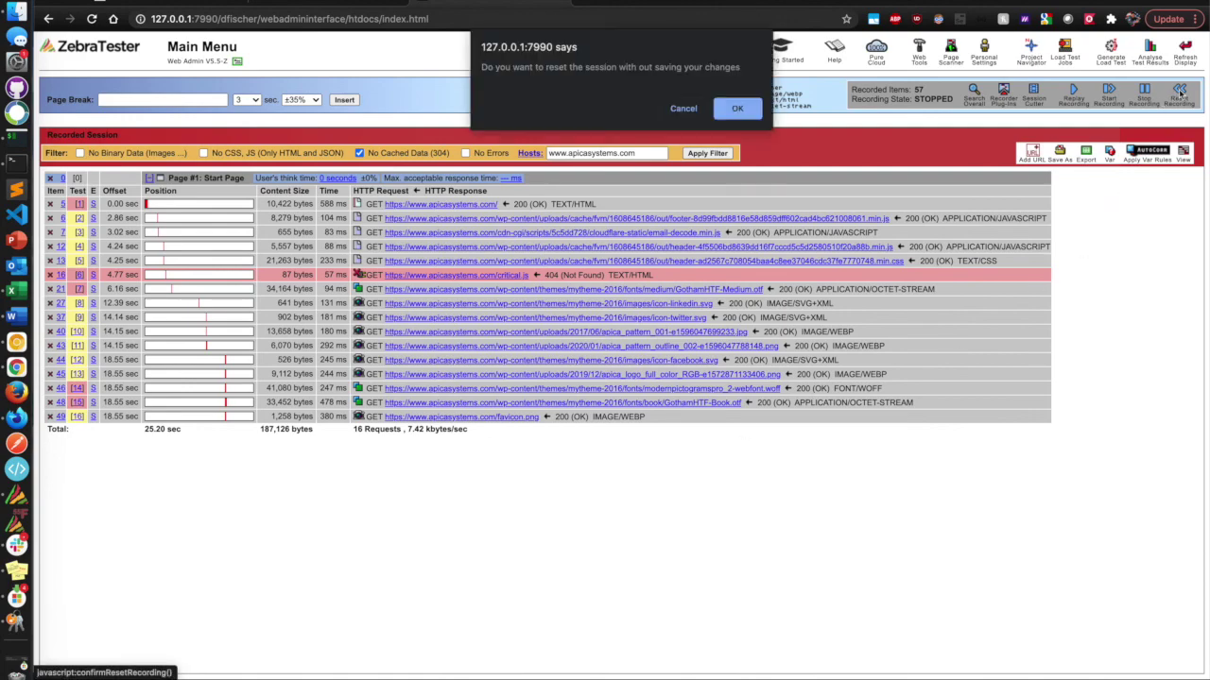
pyautogui.click(736, 109)
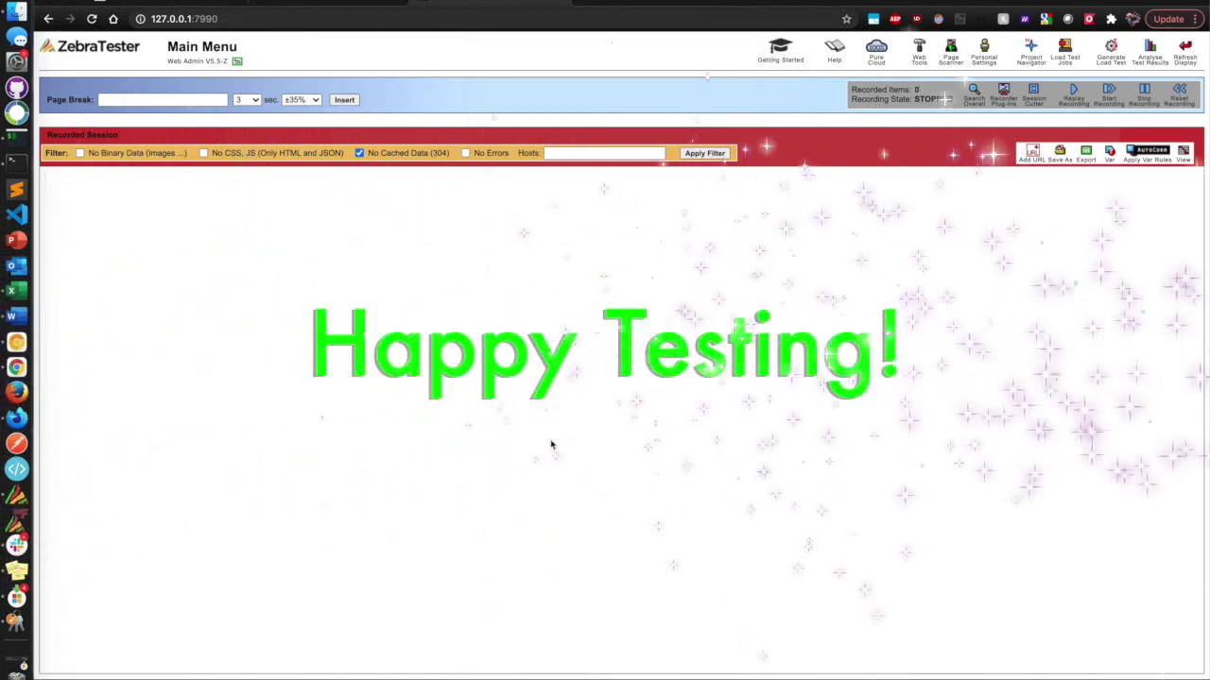